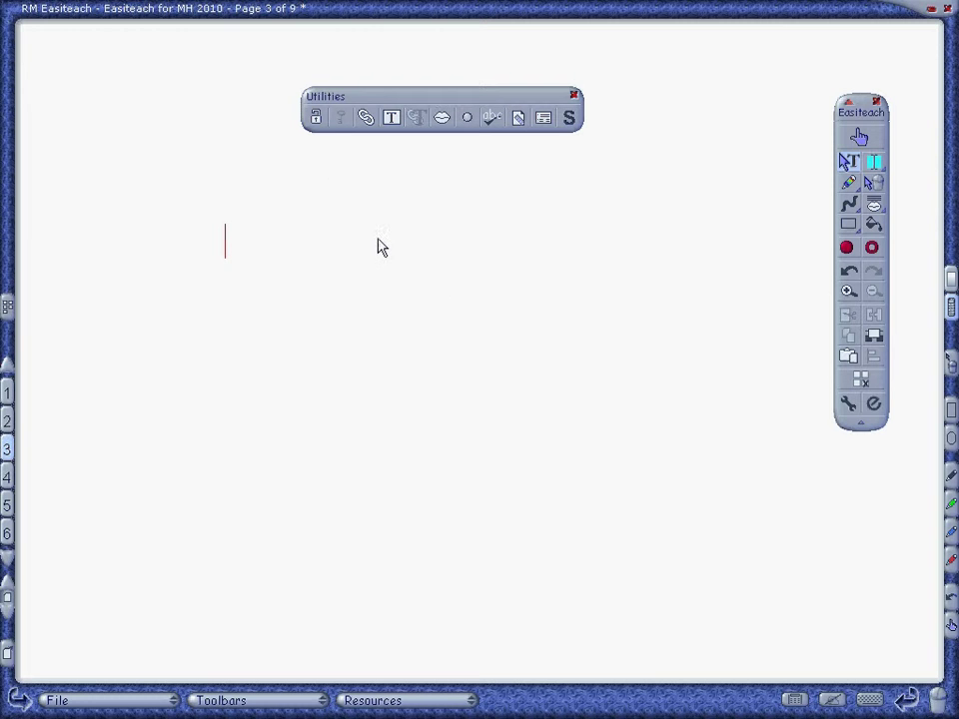
Enter the text "Lock it!" on the blank page 3
type("Lock it")
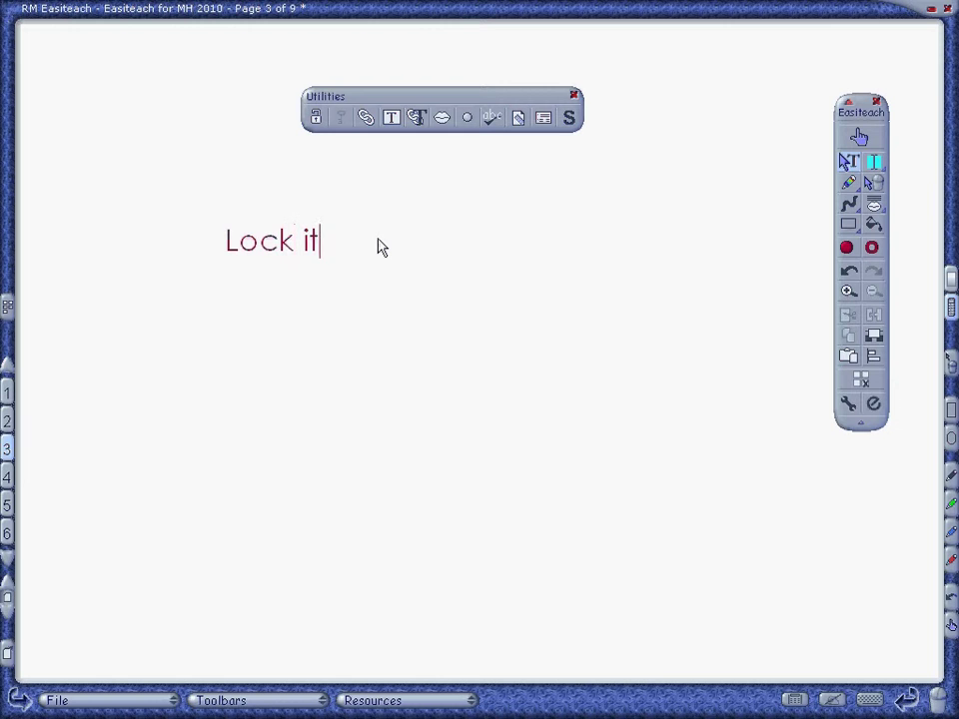
type("!")
left_click(332, 340)
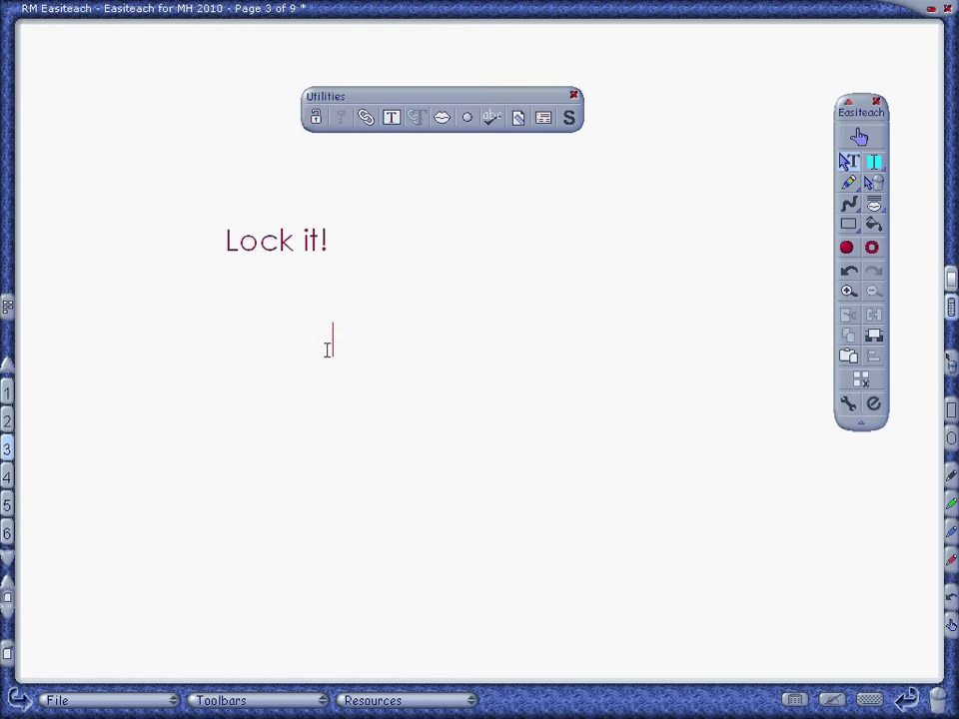
Lock the "Lock it!" text object on page 3
left_click(6, 587)
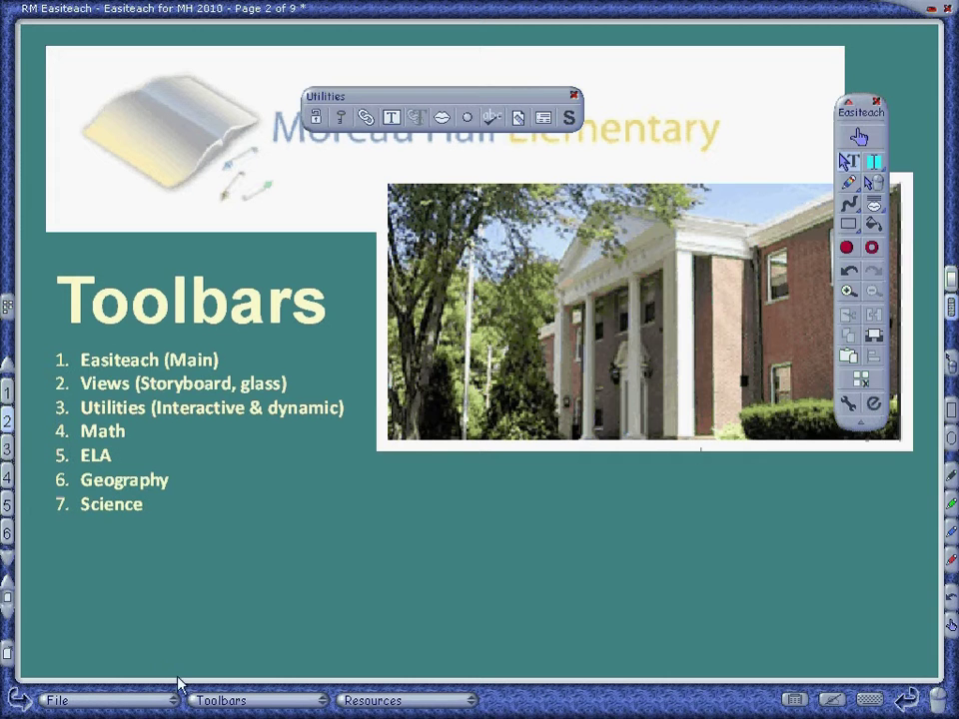
left_click(6, 612)
left_click(290, 240)
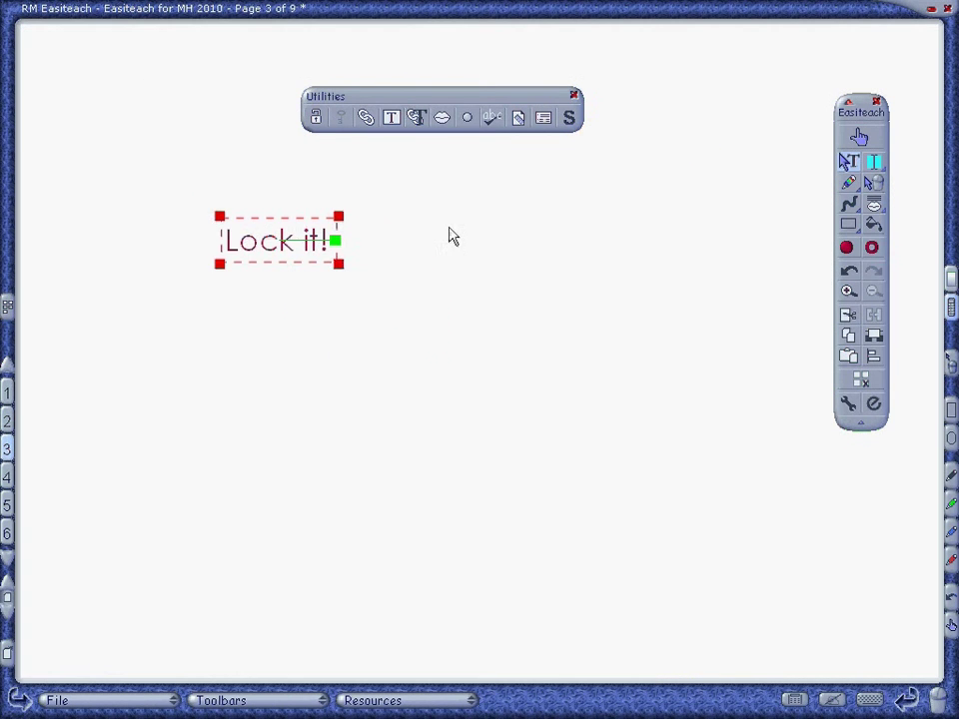
left_click(318, 118)
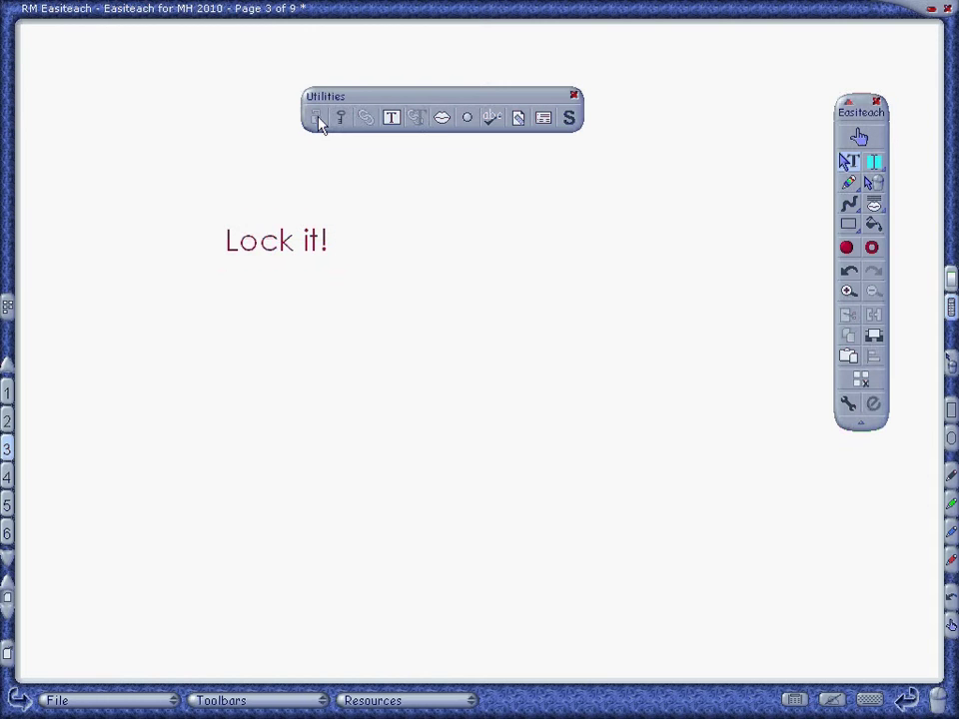
Test the lock by trying to select the "Lock it!" text with selection boxes around it
left_click_drag(413, 204, 281, 281)
left_click_drag(378, 477, 221, 186)
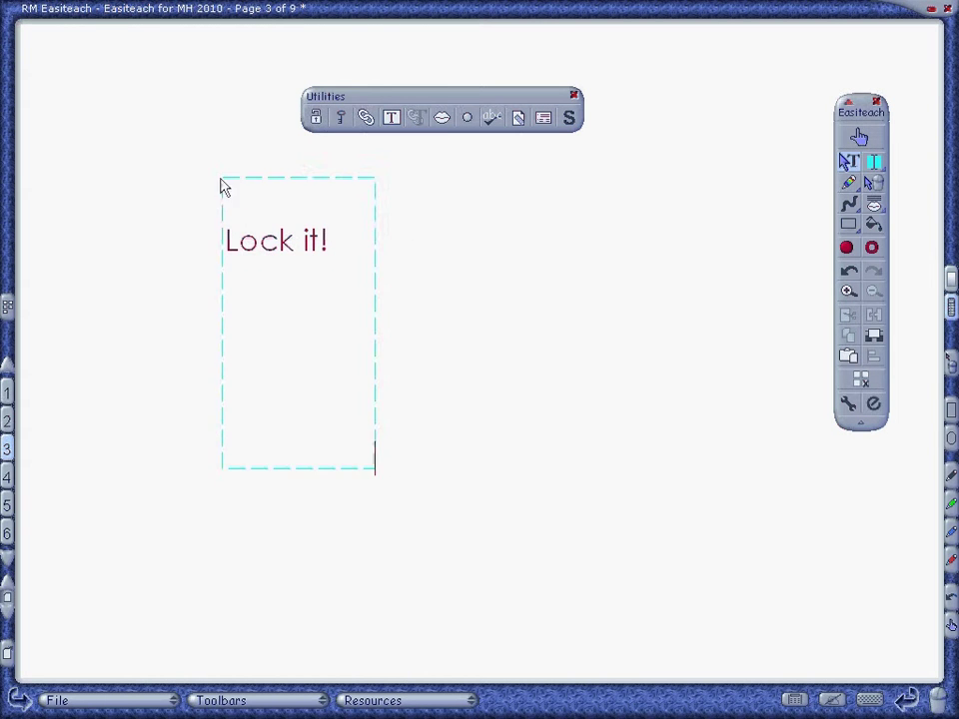
left_click_drag(388, 345, 364, 316)
left_click_drag(420, 222, 271, 292)
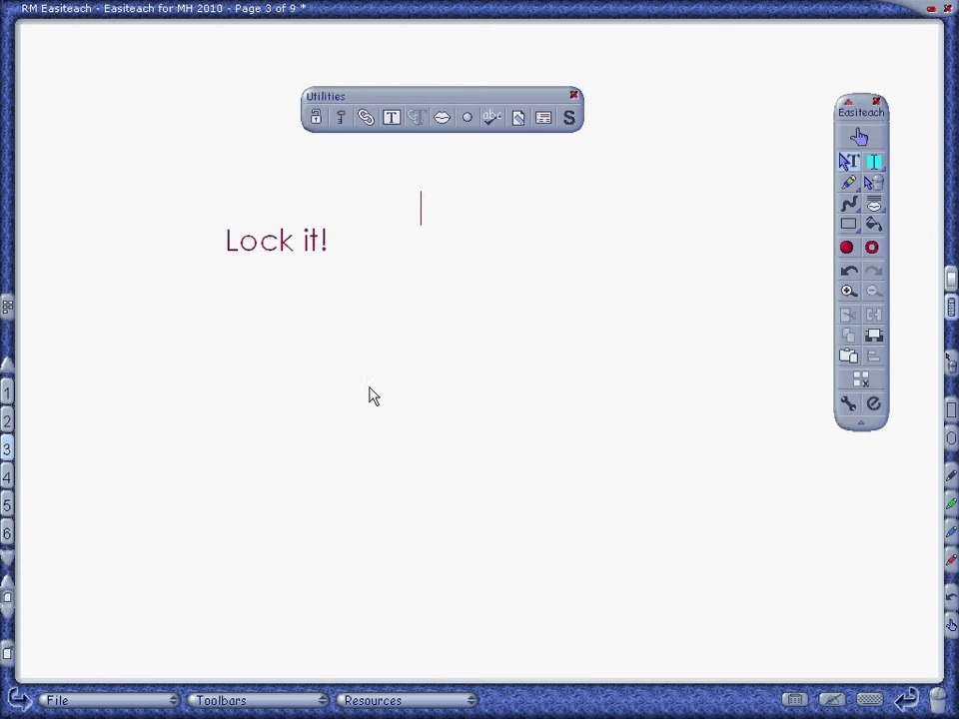
left_click_drag(355, 366, 255, 204)
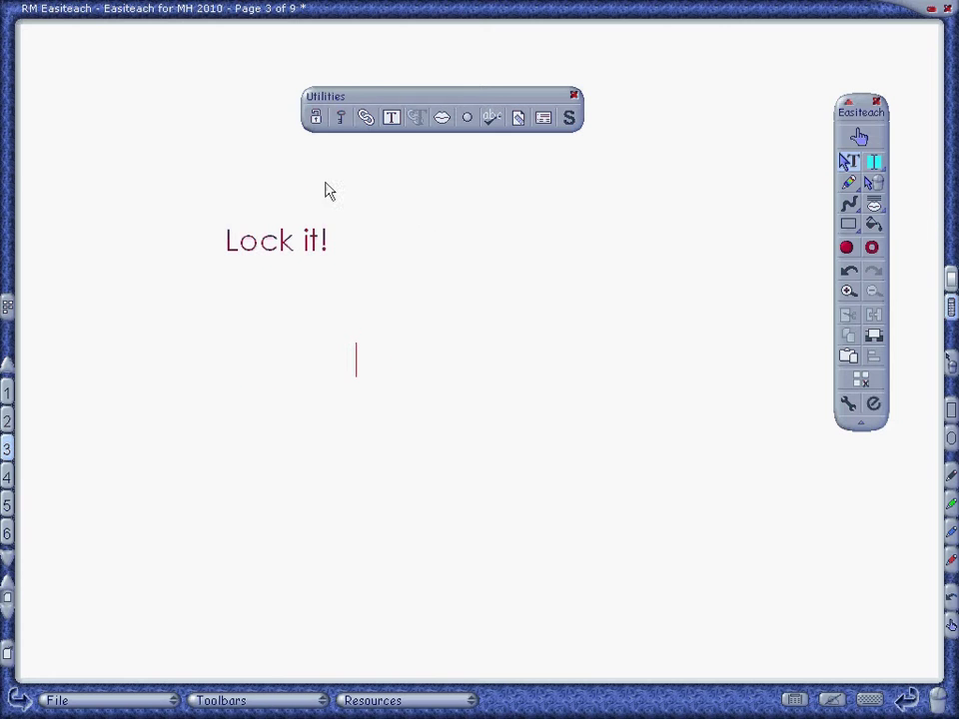
Enable access to locked objects and select the "Lock it!" text, moving the Utilities toolbar slightly
left_click(342, 118)
left_click_drag(471, 98, 413, 120)
left_click_drag(382, 311, 217, 199)
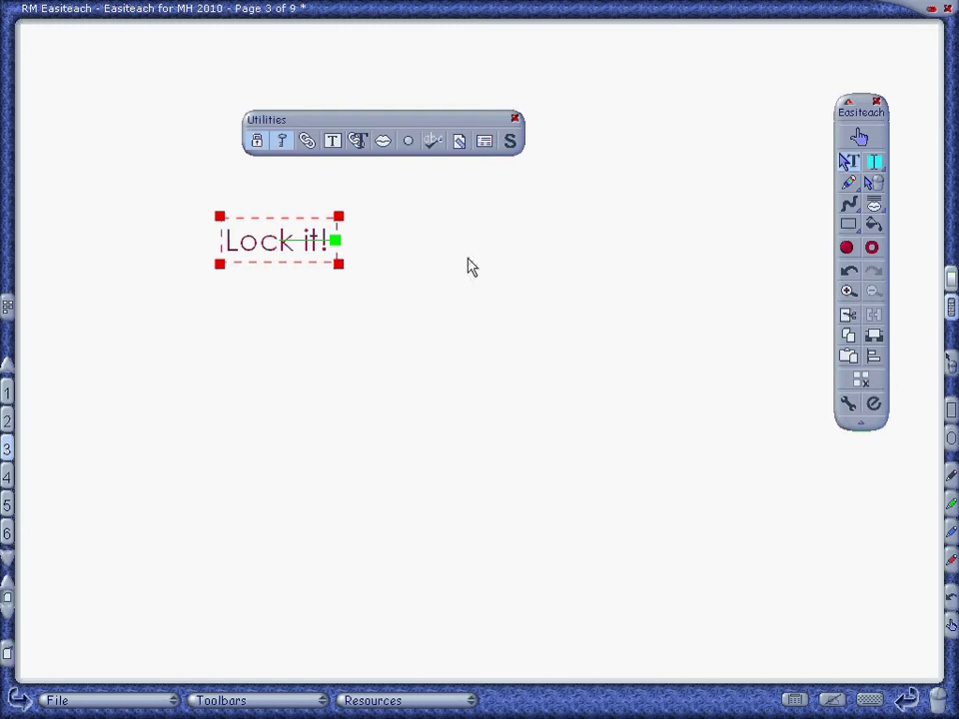
Turn off access to locked objects and try to select the "Lock it!" text again
left_click(287, 146)
left_click_drag(454, 312, 232, 222)
left_click(429, 250)
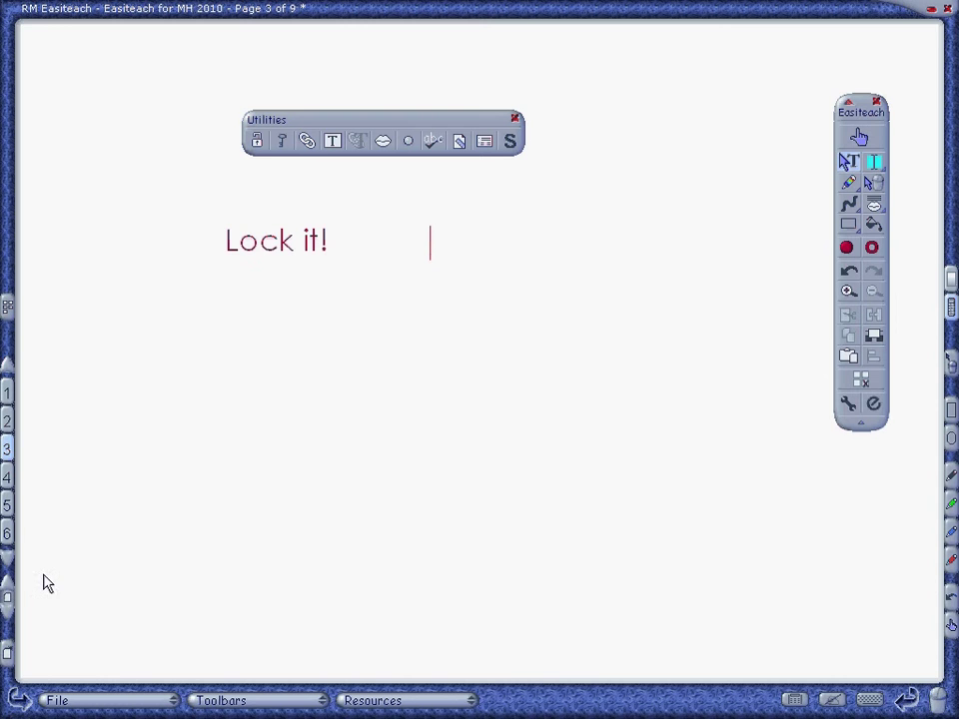
On page 2, shift the two locked pictures slightly using locked-object access, and turn that access off
left_click(8, 587)
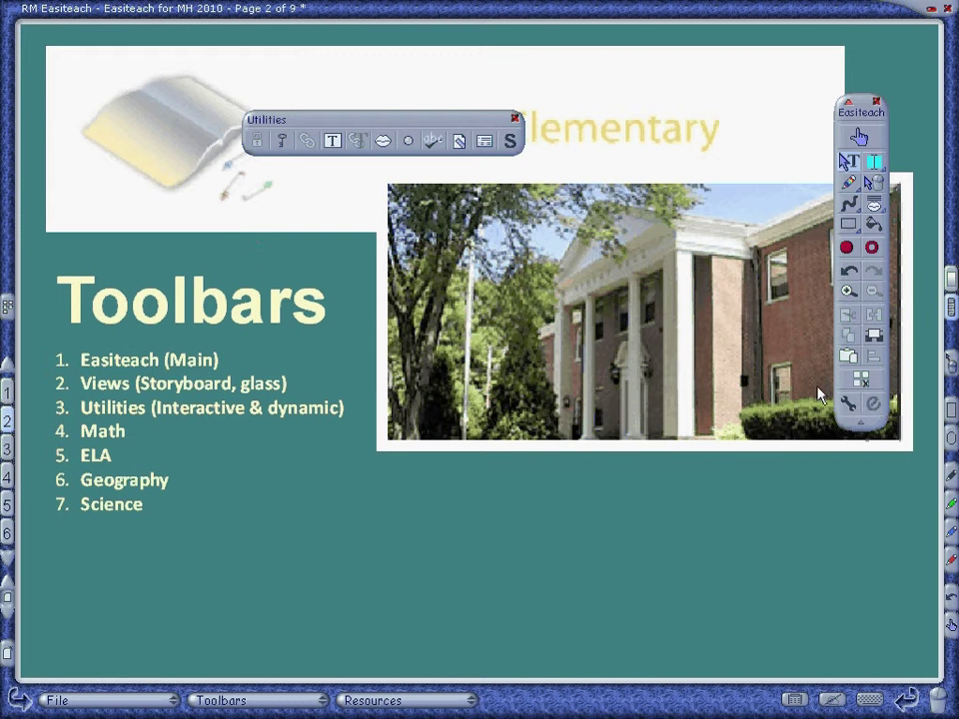
left_click(285, 142)
left_click_drag(810, 507, 622, 179)
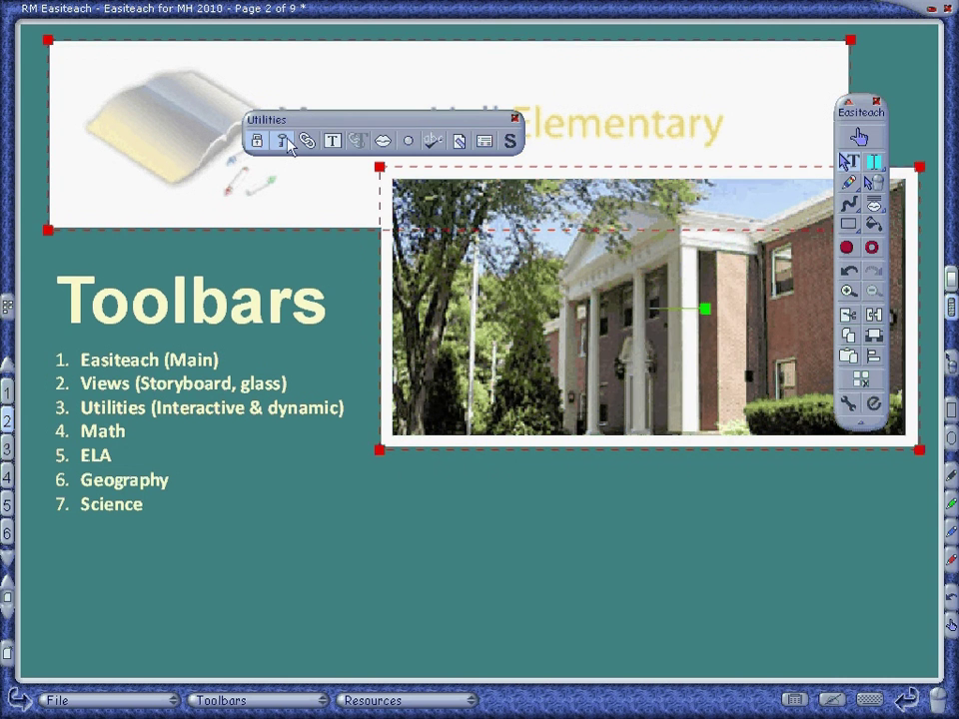
left_click(725, 548)
left_click_drag(723, 541, 570, 250)
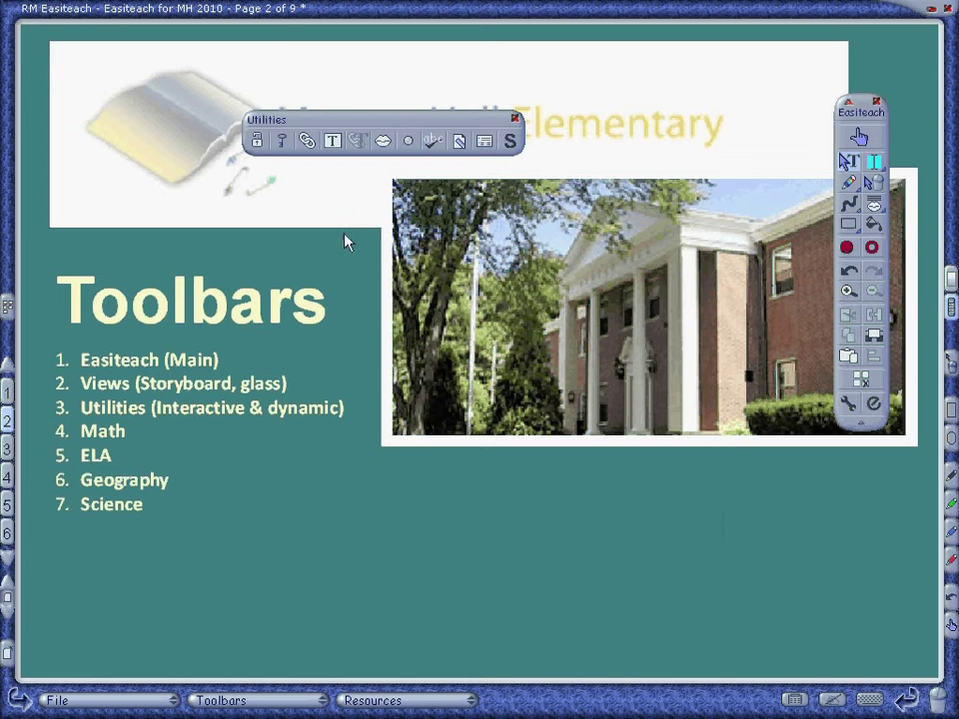
Unlock the school building picture on page 2 and test that it can be selected normally
left_click(280, 141)
left_click(578, 390)
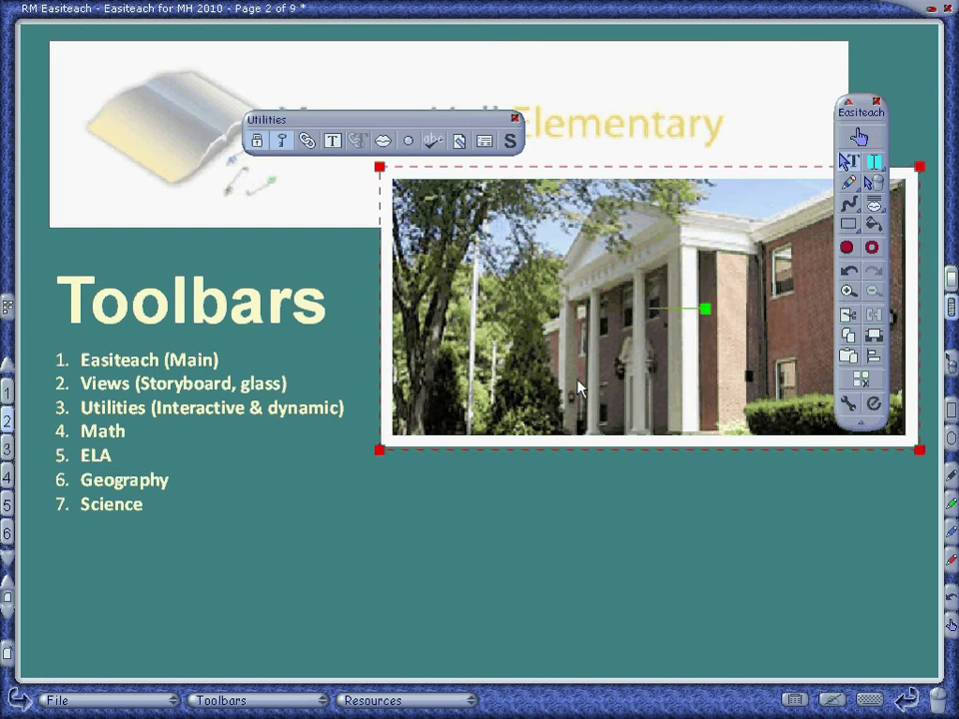
left_click(258, 142)
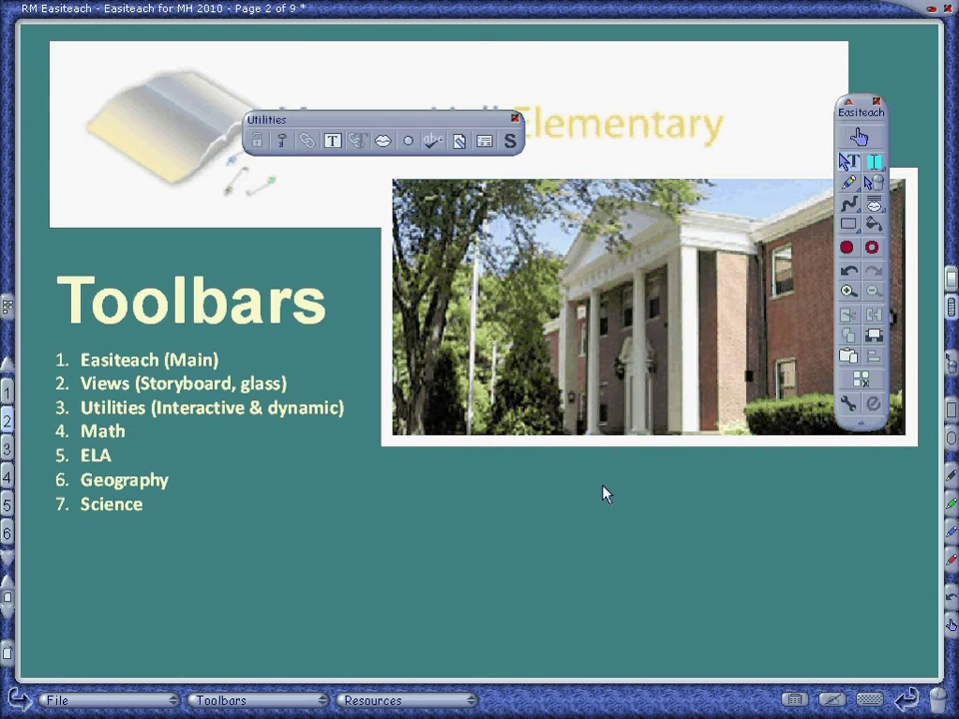
left_click(547, 369)
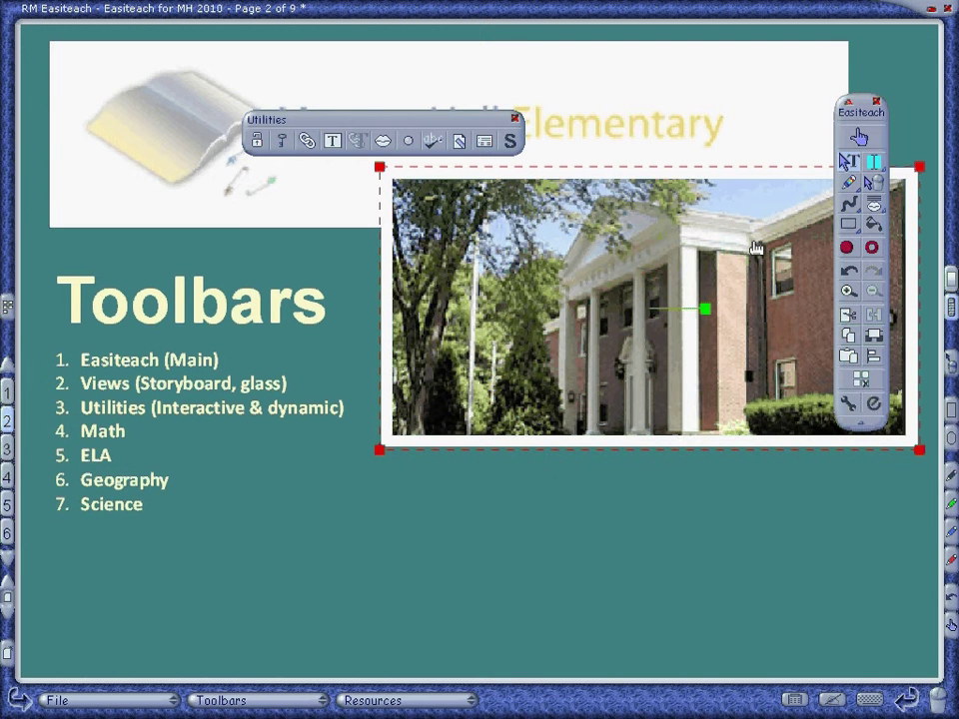
left_click(357, 252)
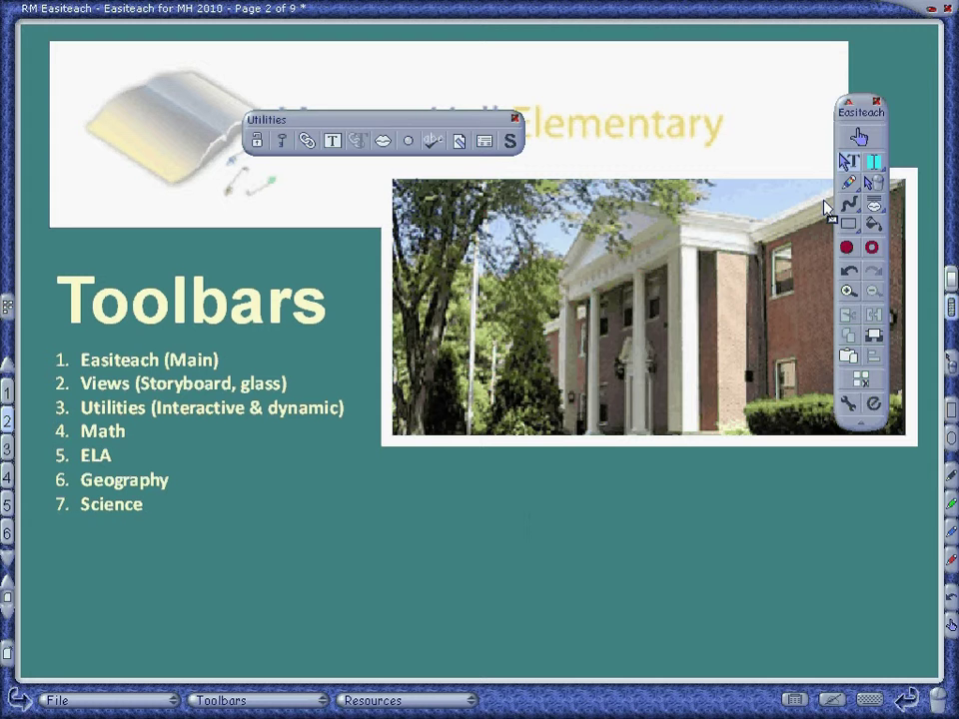
left_click(847, 162)
left_click(799, 429)
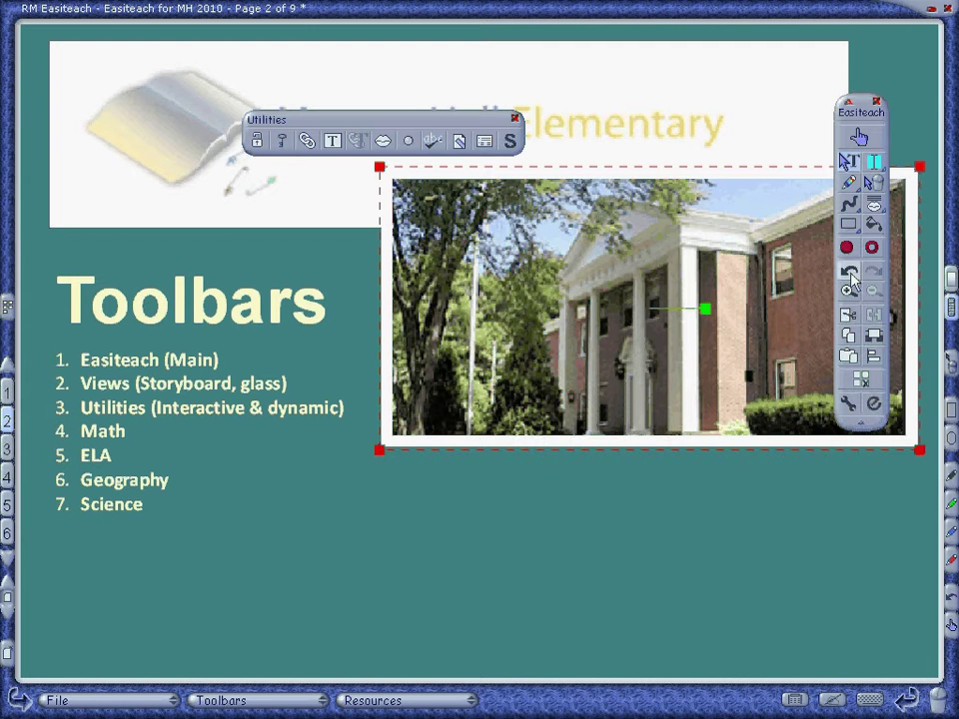
Undo the unlocking of the building picture and the shift of the two pictures, and clear the selection
left_click(850, 274)
left_click(850, 273)
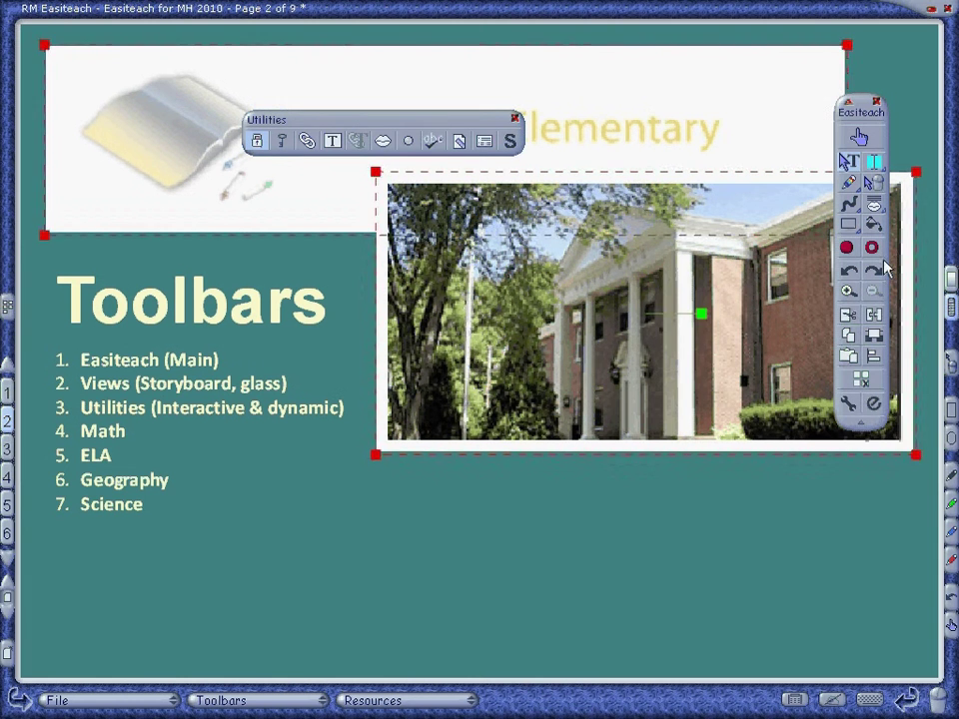
left_click(677, 551)
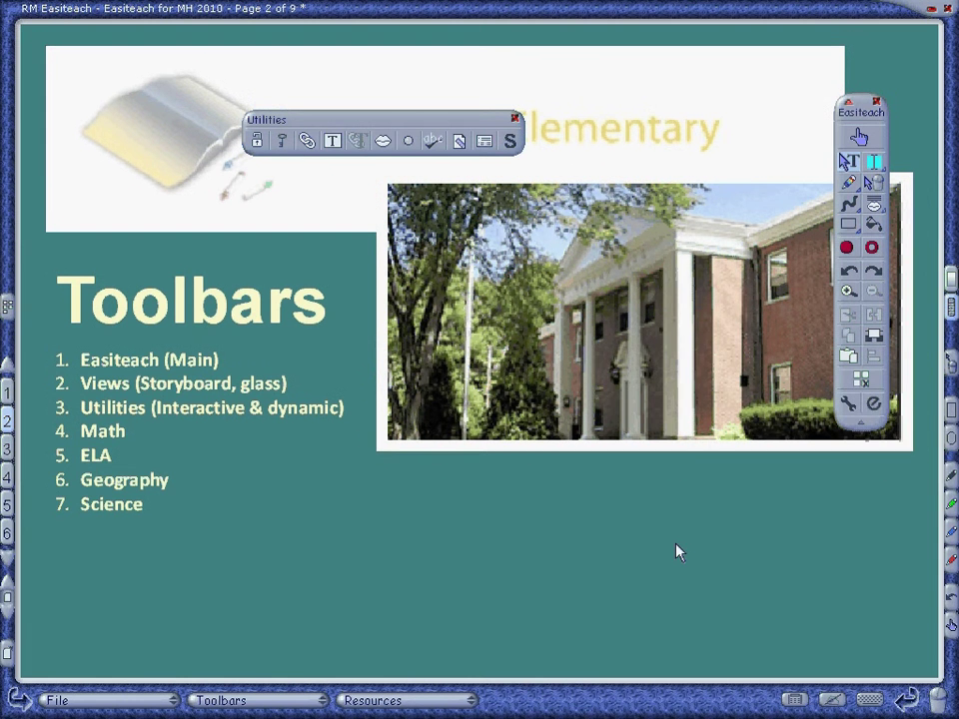
Return to page 3 and try to select the locked "Lock it!" text with a selection box
left_click(6, 616)
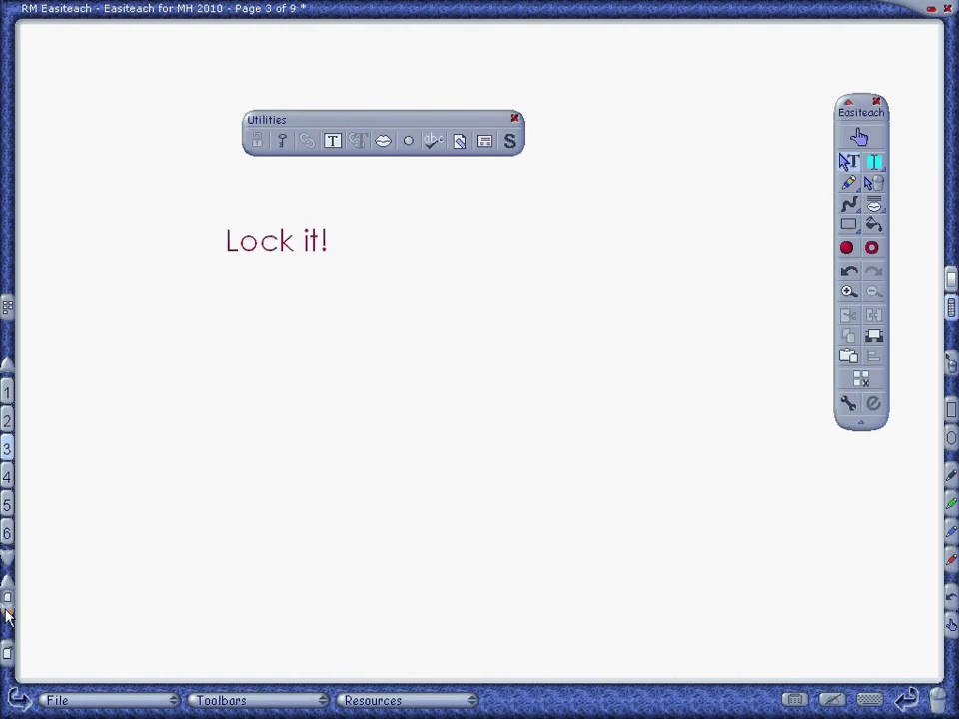
left_click_drag(355, 319, 223, 208)
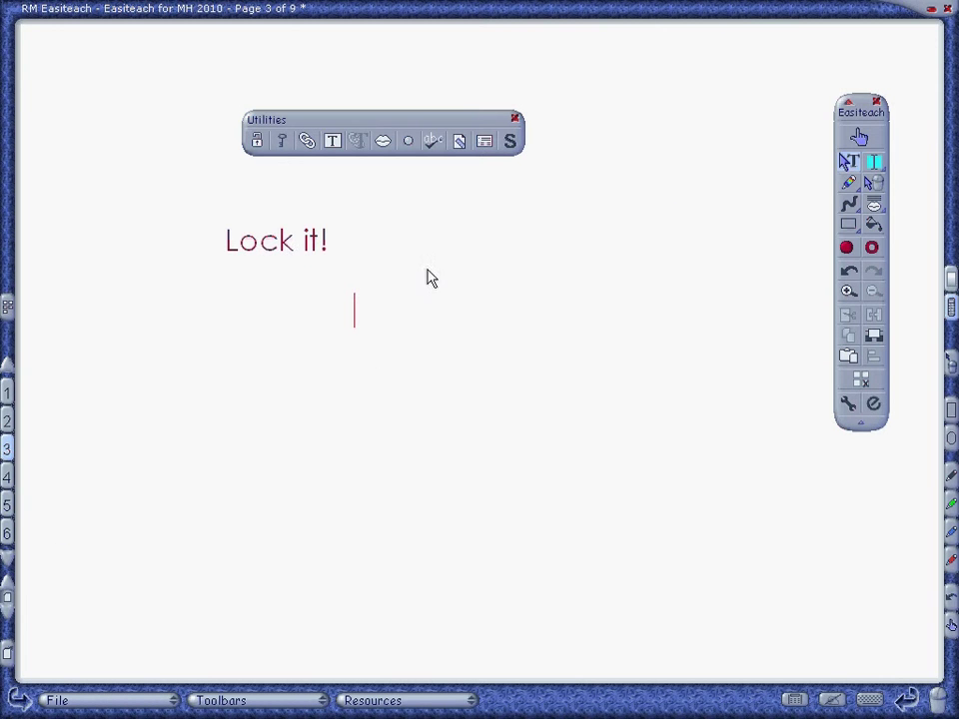
left_click(231, 410)
left_click(316, 142)
left_click_drag(423, 150, 623, 70)
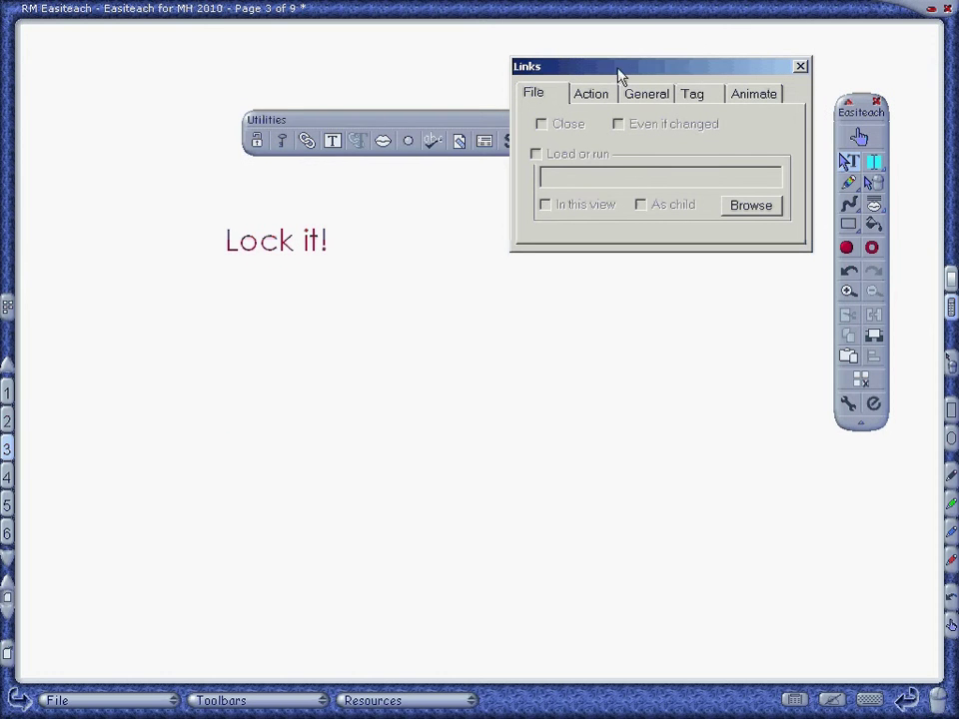
left_click(334, 408)
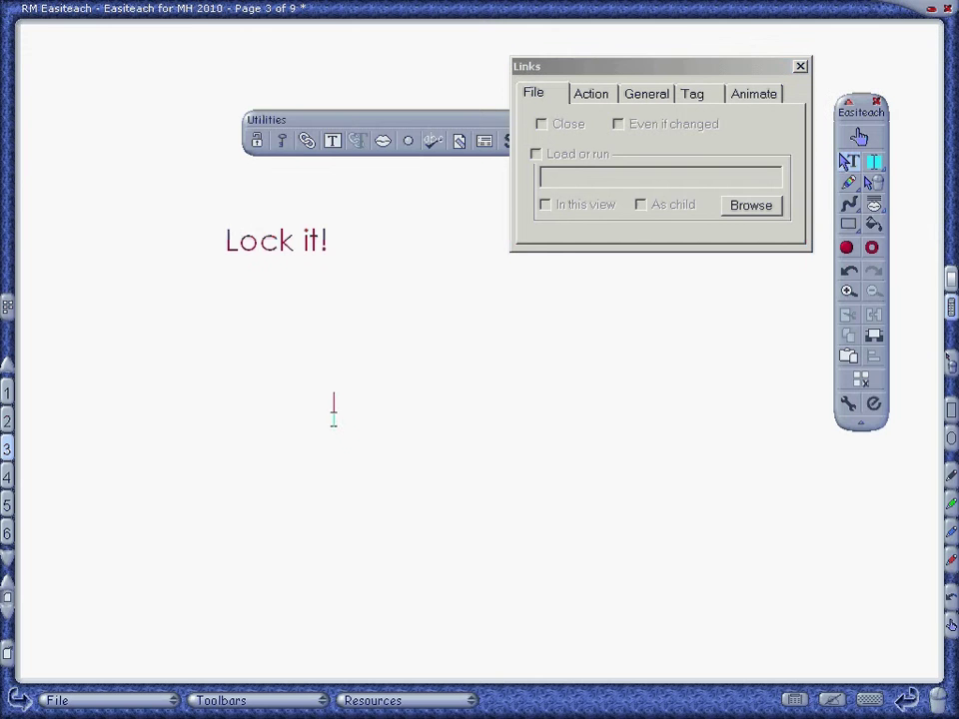
Set the fill colour to white and the line colour to blue, and close the colour palettes and Links dialog
left_click(848, 204)
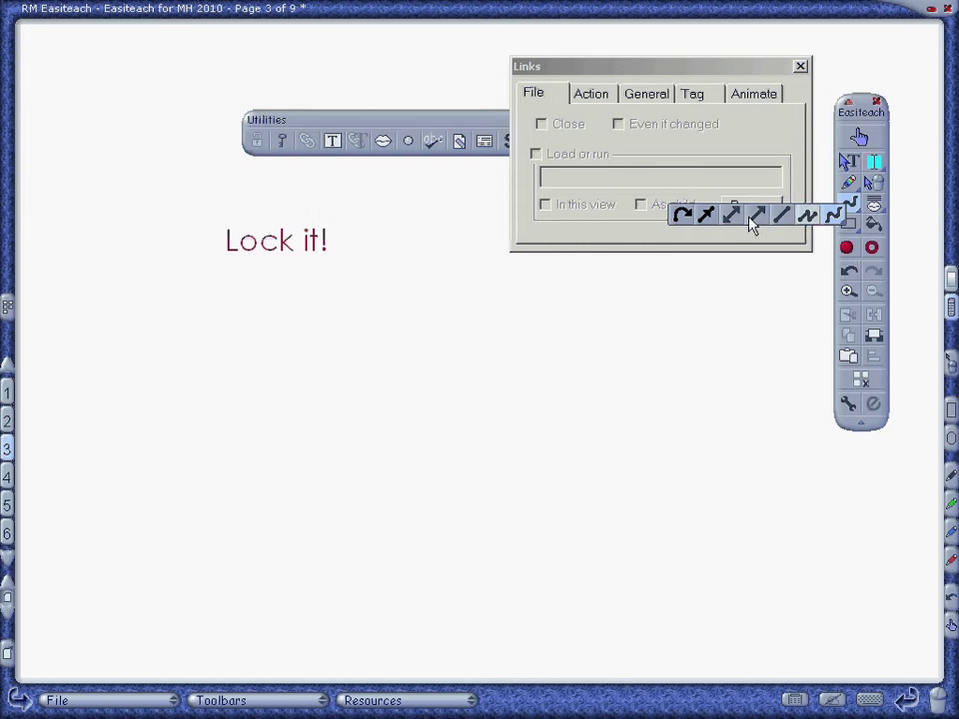
left_click(847, 248)
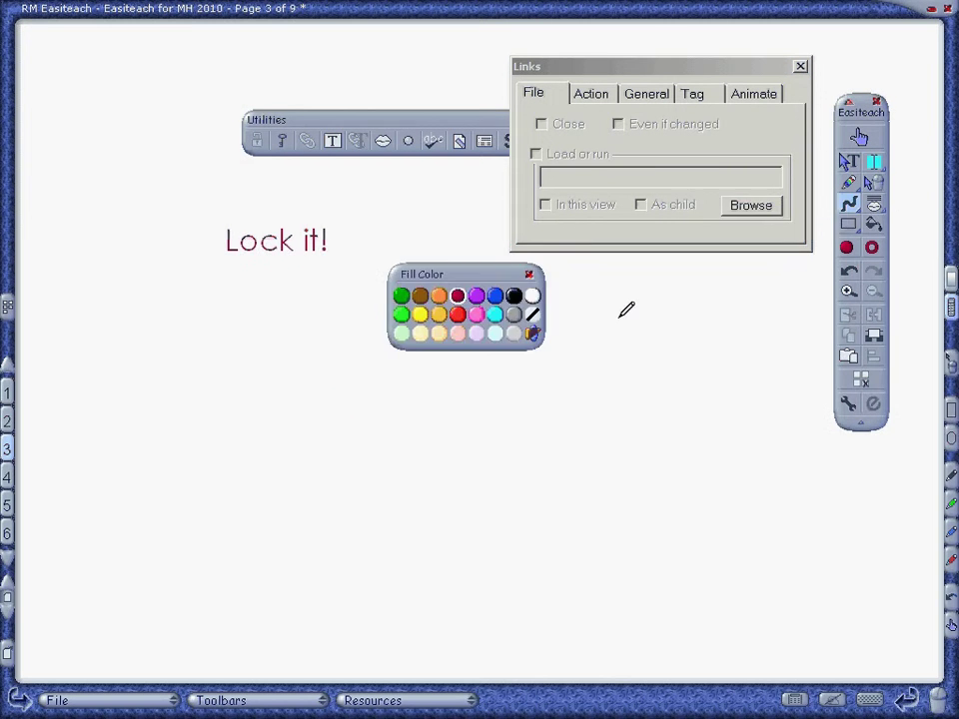
left_click(532, 297)
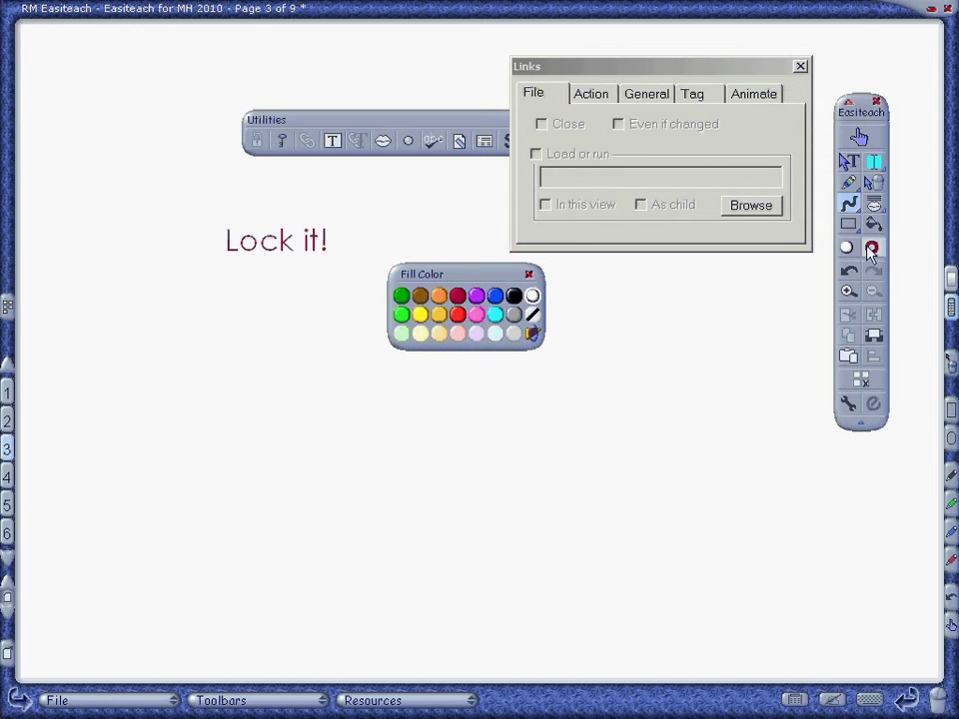
left_click(871, 248)
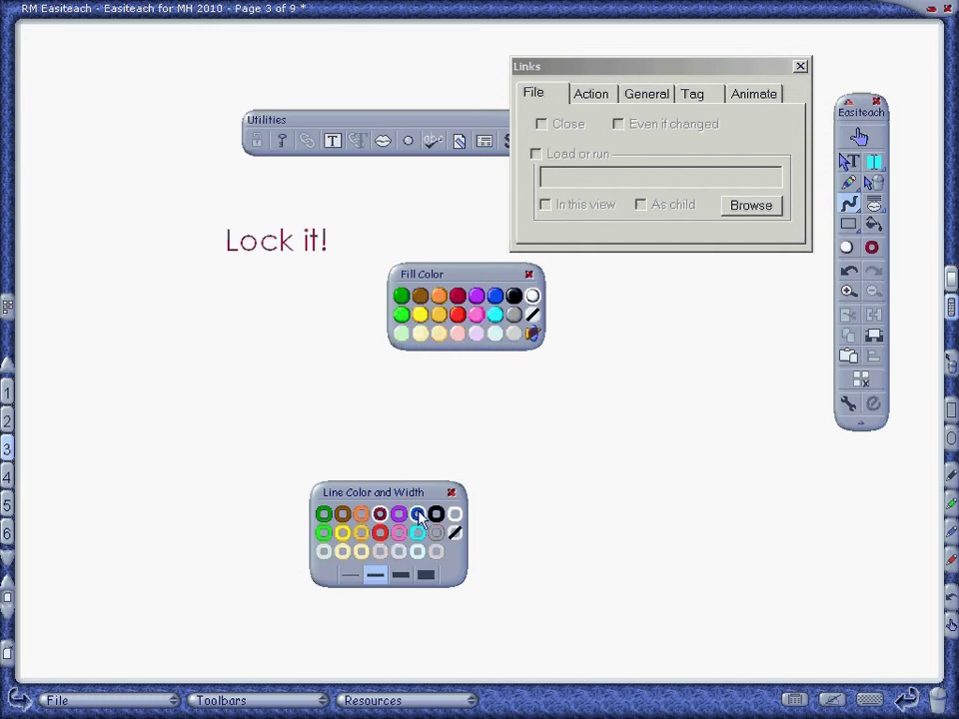
left_click(417, 514)
left_click(528, 275)
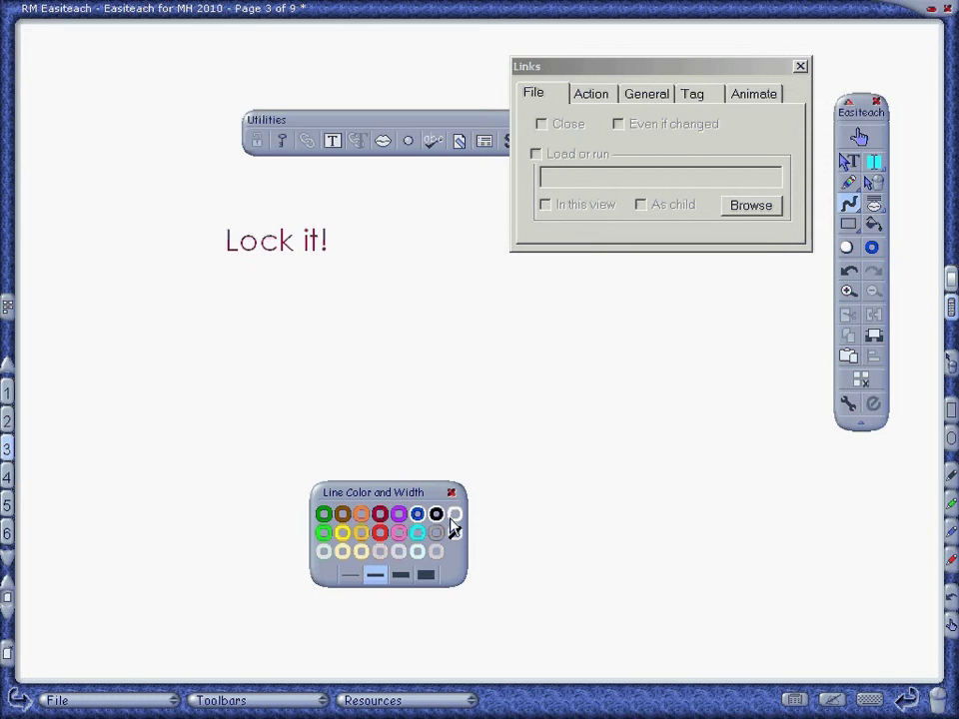
left_click(451, 493)
left_click(800, 66)
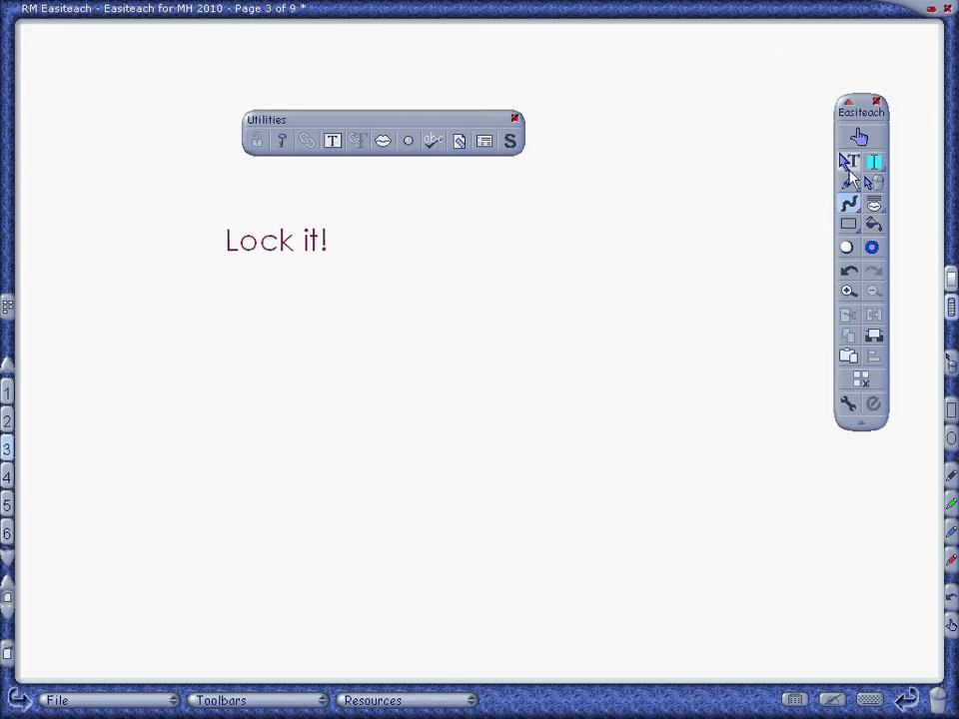
Add a hexagon from the Shapes collection below the "Lock it!" text and close the collection
left_click(848, 224)
left_click(755, 235)
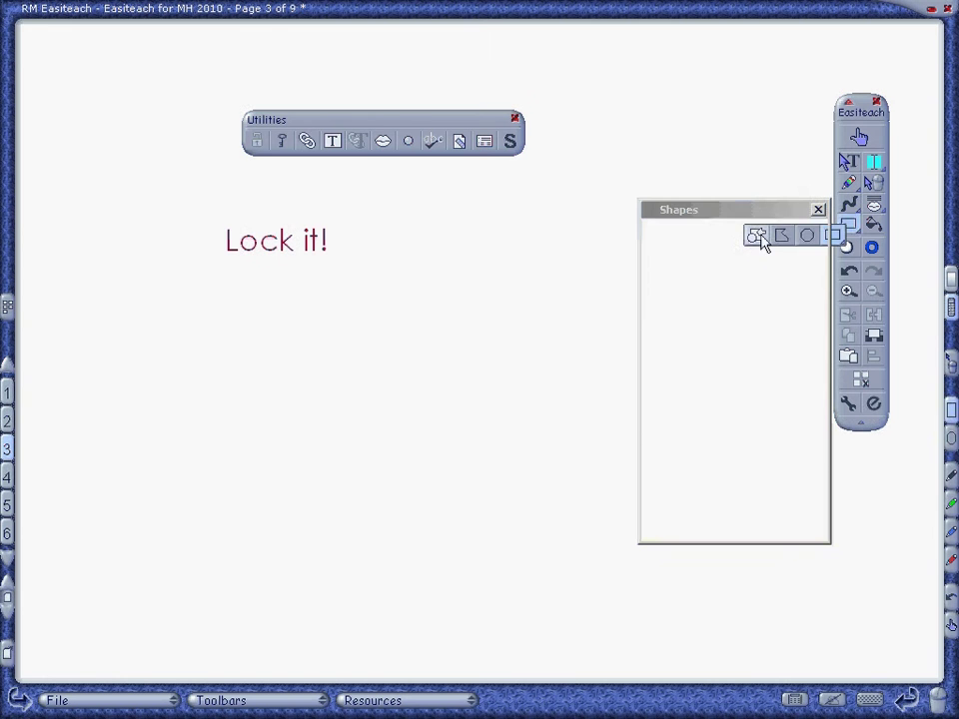
left_click_drag(770, 247, 249, 449)
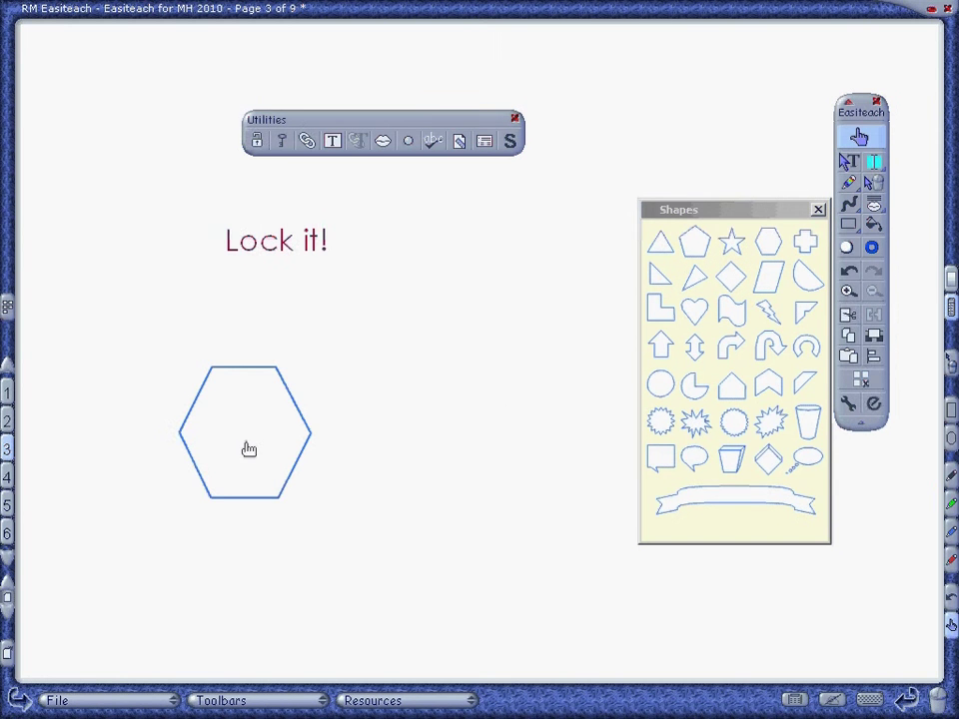
left_click(818, 209)
Fill the hexagon with dark red through its graphics effects
left_click(848, 160)
left_click(279, 450)
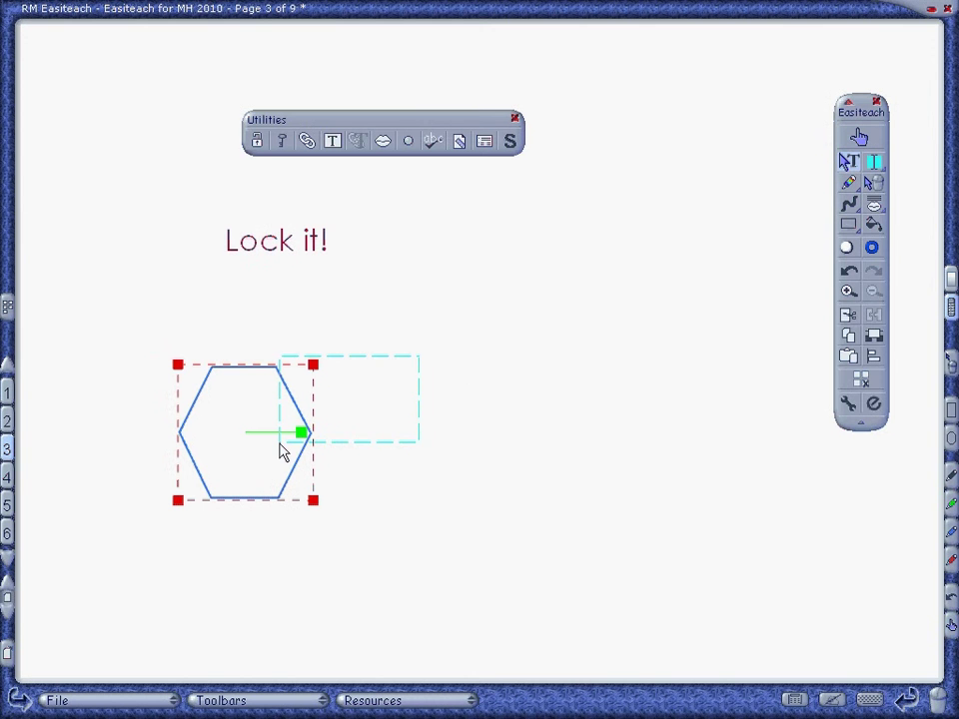
left_click(873, 404)
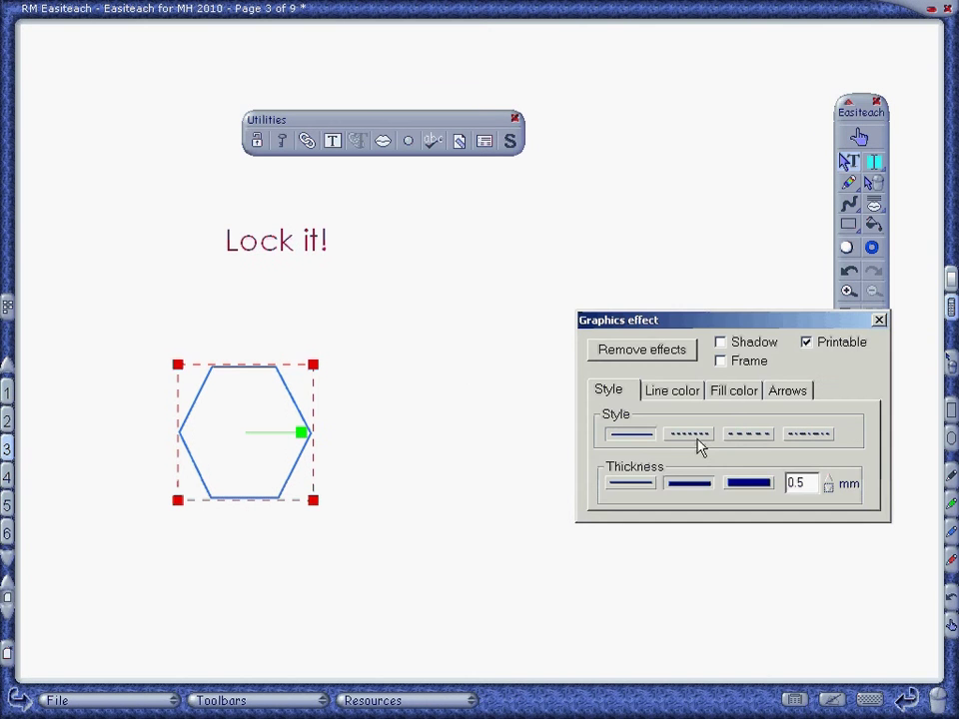
left_click(732, 392)
left_click(677, 452)
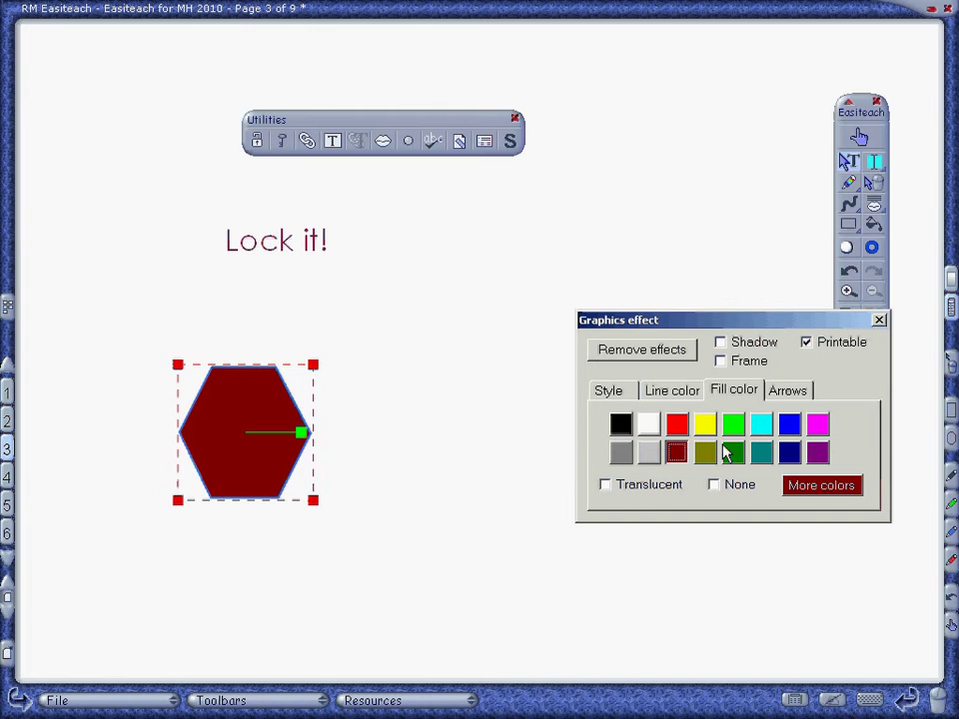
Fill the hexagon with teal, enlarge it slightly from its lower right corner, and close the graphics effects
left_click(762, 452)
left_click(435, 429)
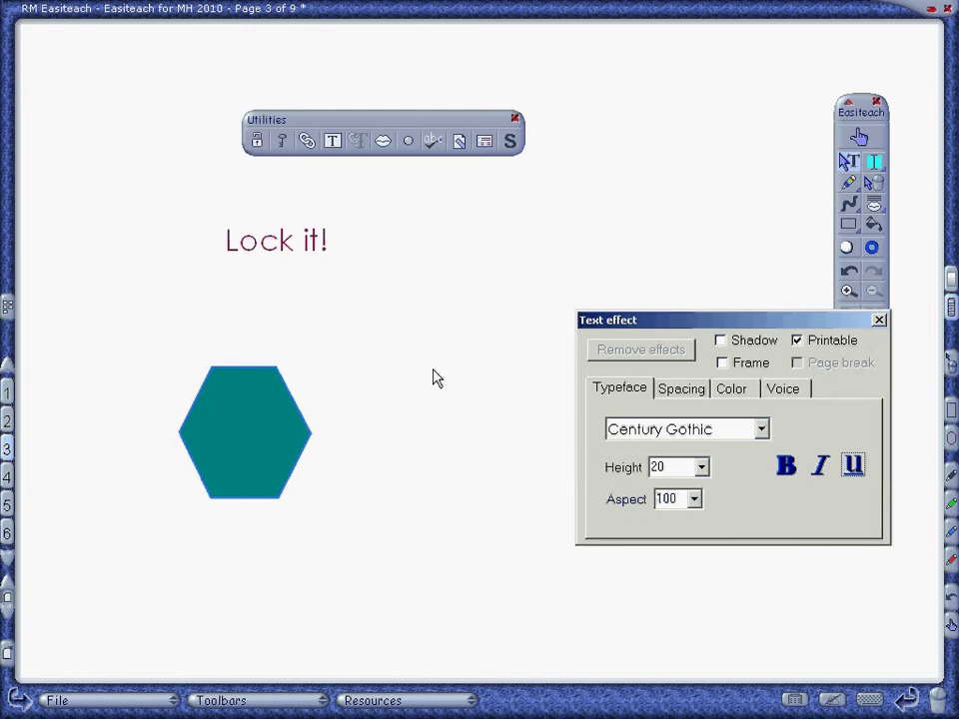
left_click(305, 437)
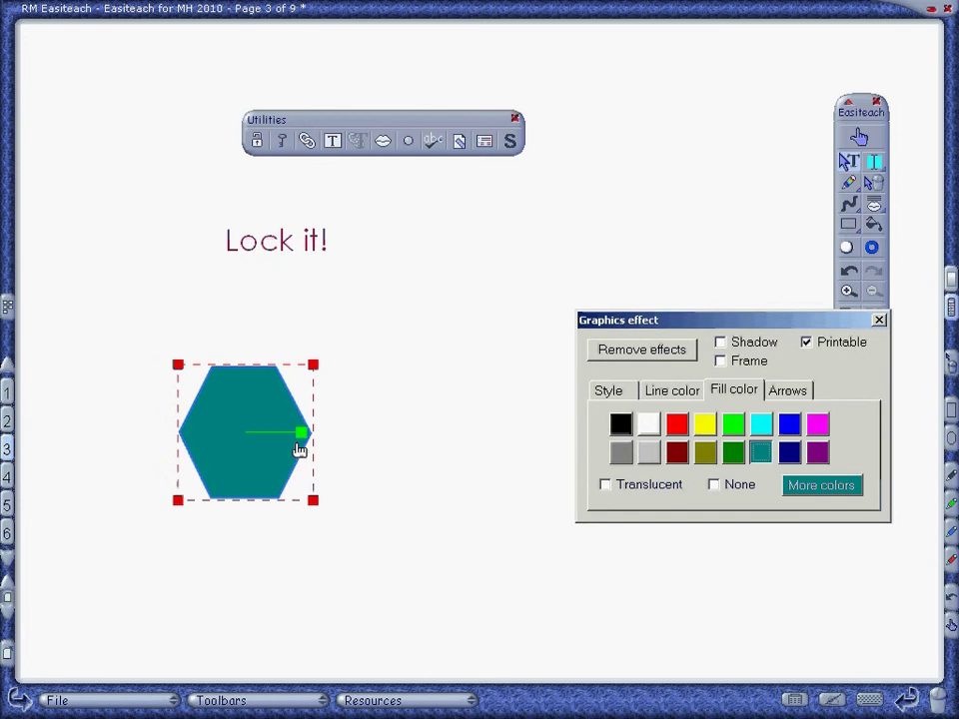
left_click_drag(312, 499, 338, 475)
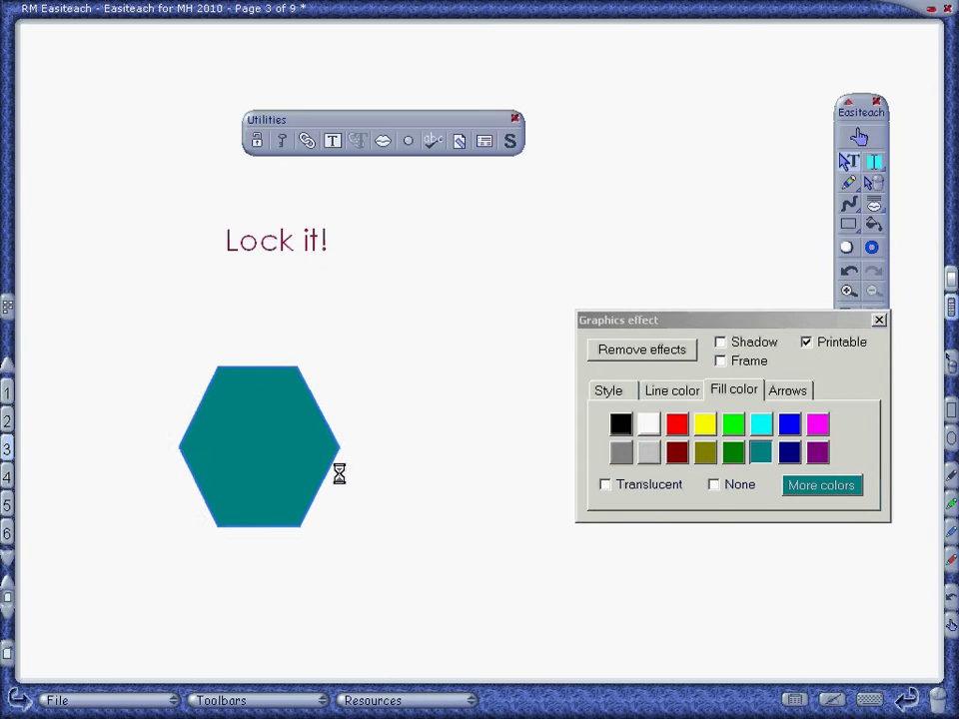
left_click(409, 345)
left_click(879, 319)
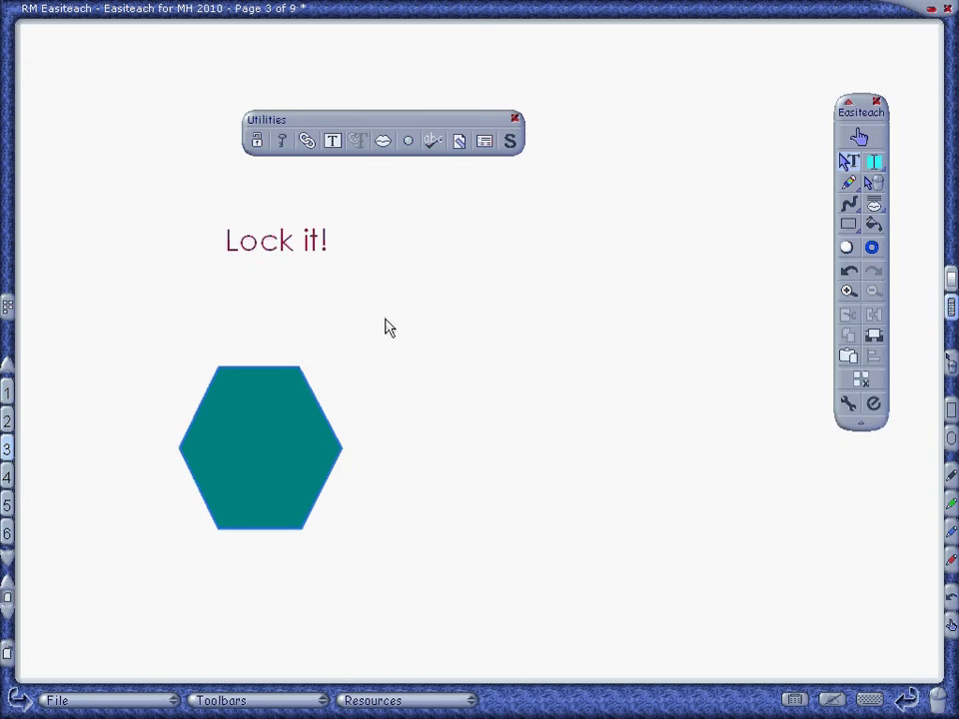
Select the hexagon and link it to slide "2 - Toolbars" in the Links dialog
left_click_drag(349, 311, 305, 380)
left_click(312, 143)
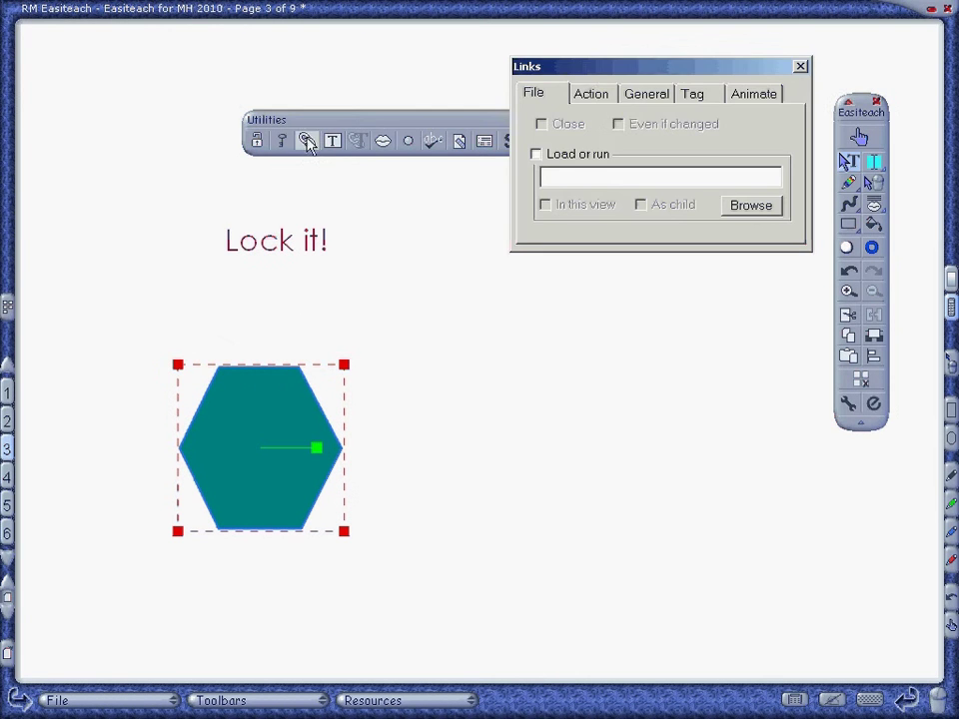
left_click_drag(597, 72, 558, 150)
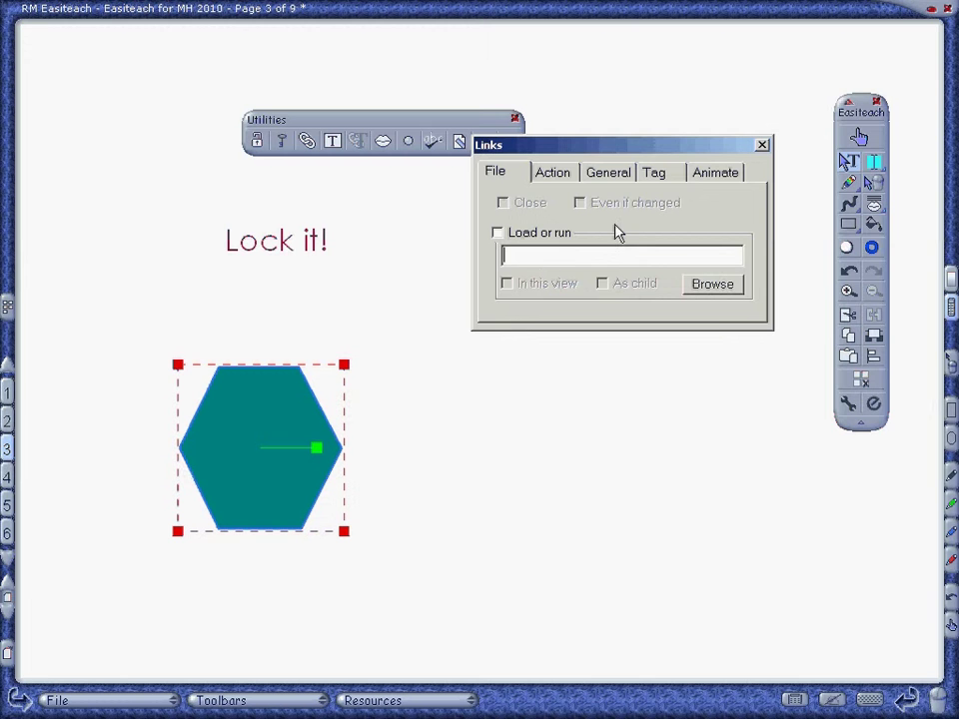
left_click(566, 174)
left_click(598, 176)
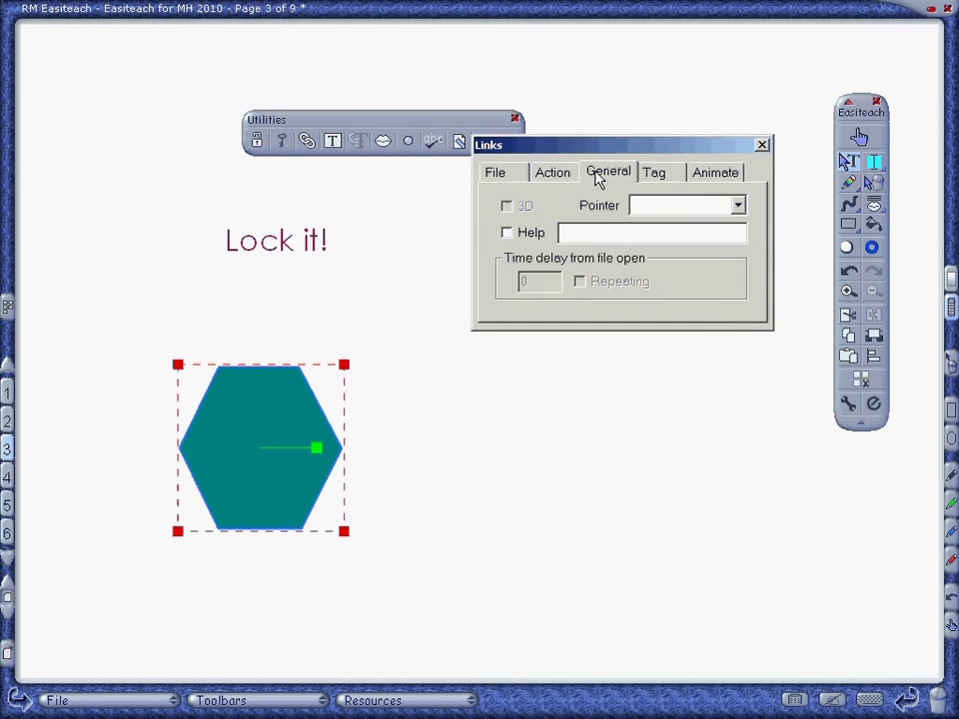
left_click(647, 175)
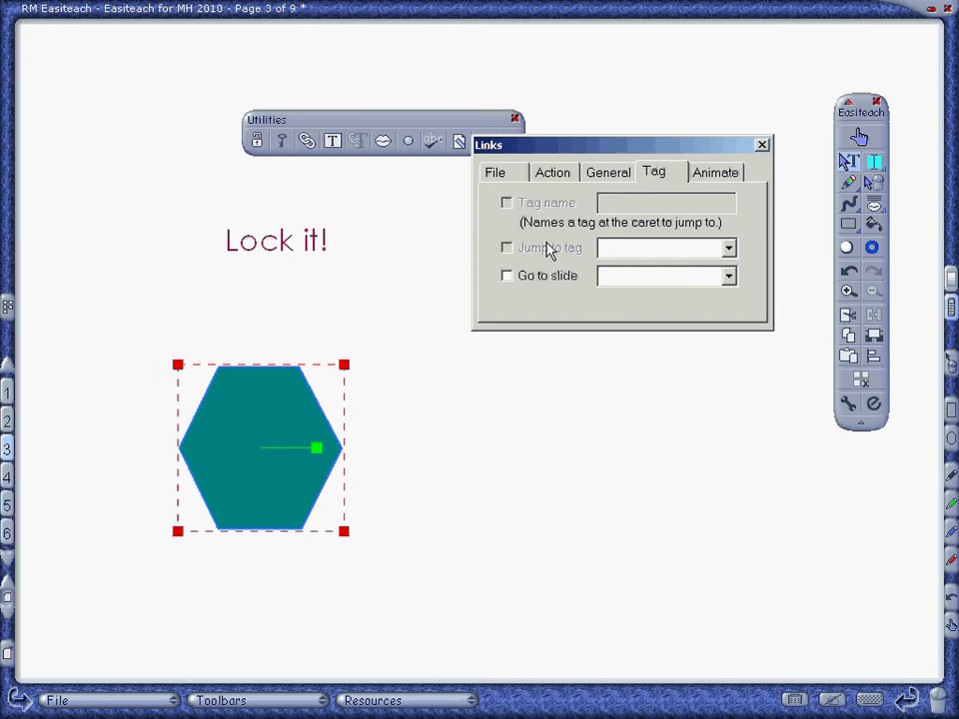
left_click(735, 280)
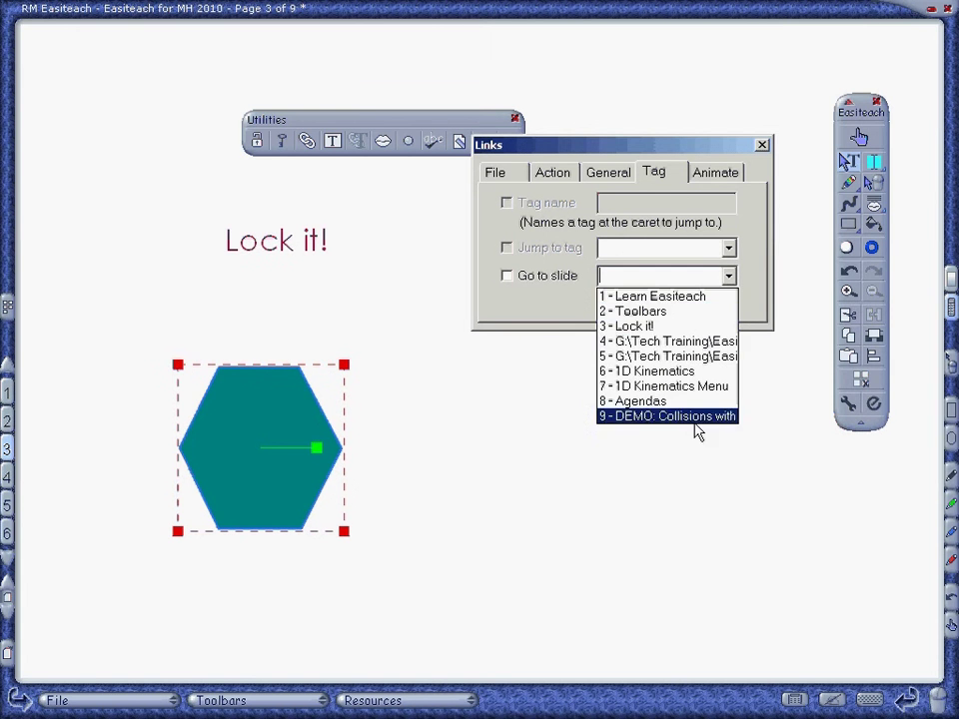
left_click(695, 320)
left_click(691, 380)
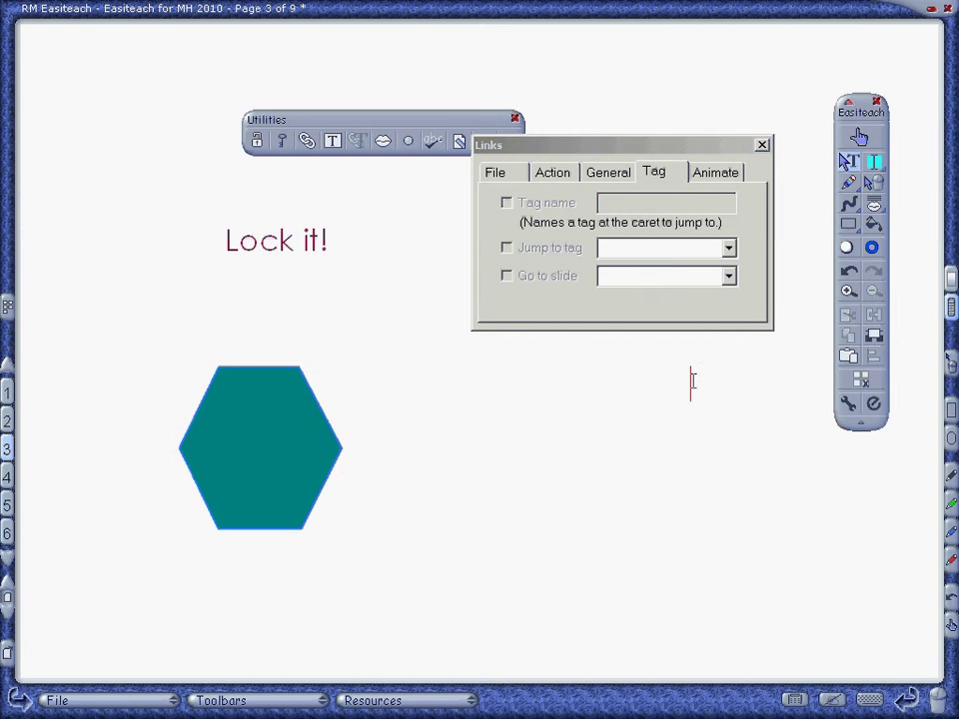
Follow the hexagon's link to test it, and return to page 3 through the storyboard
left_click_drag(276, 404, 278, 407)
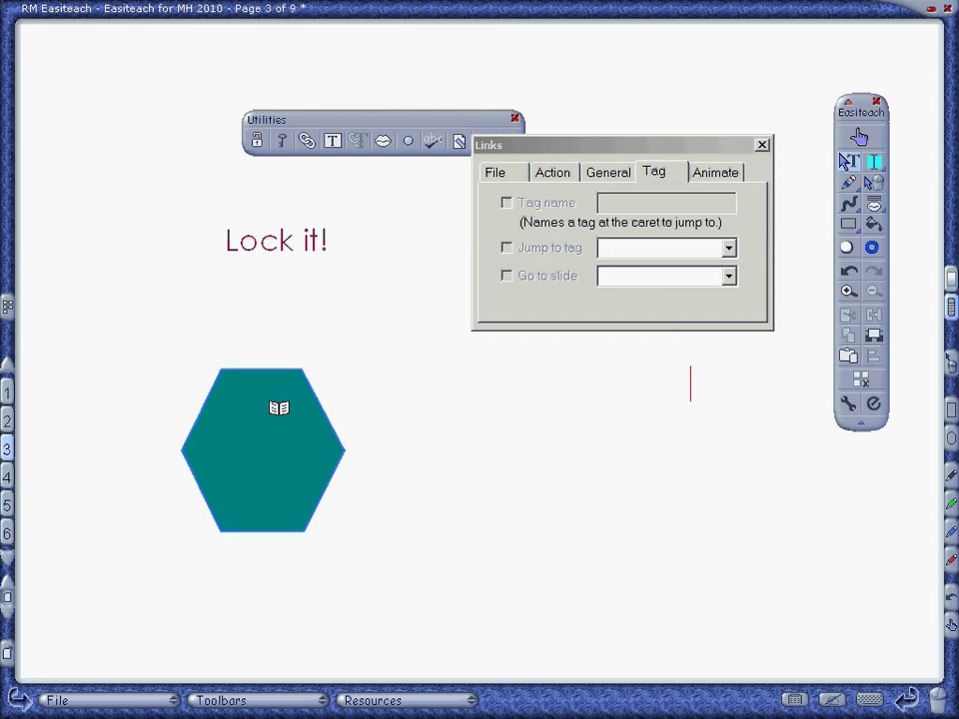
left_click(279, 408)
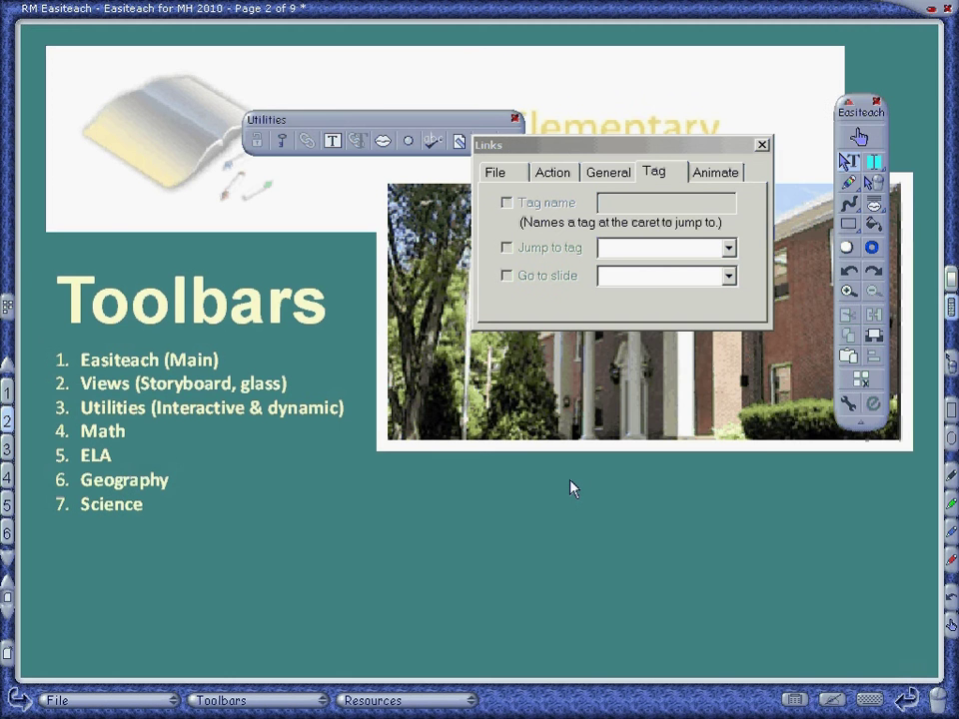
left_click(7, 305)
left_click(62, 353)
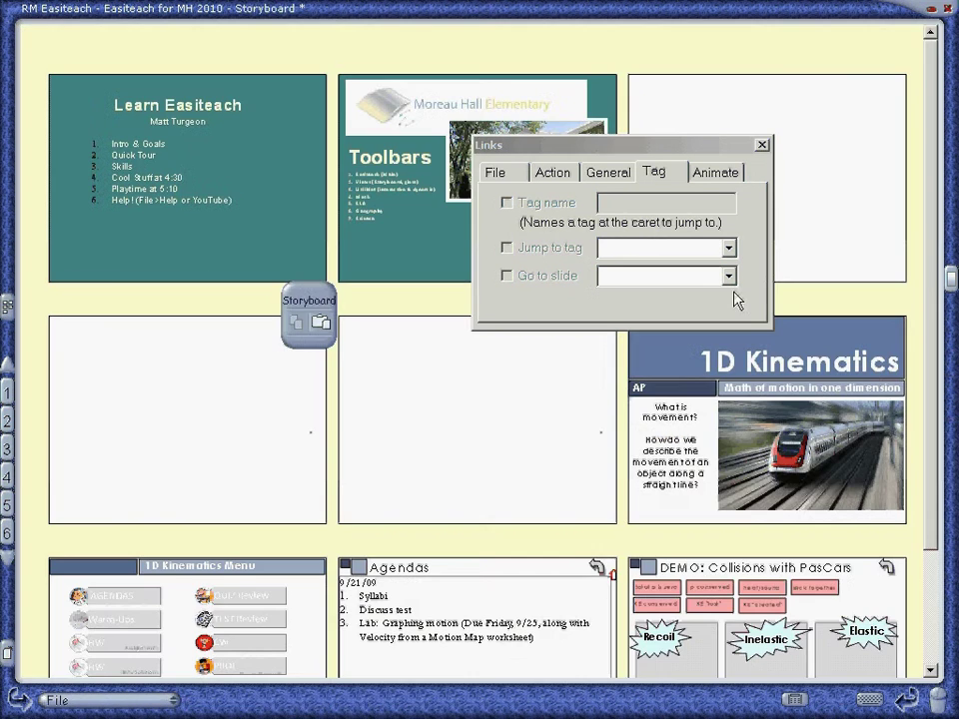
left_click_drag(933, 275, 928, 396)
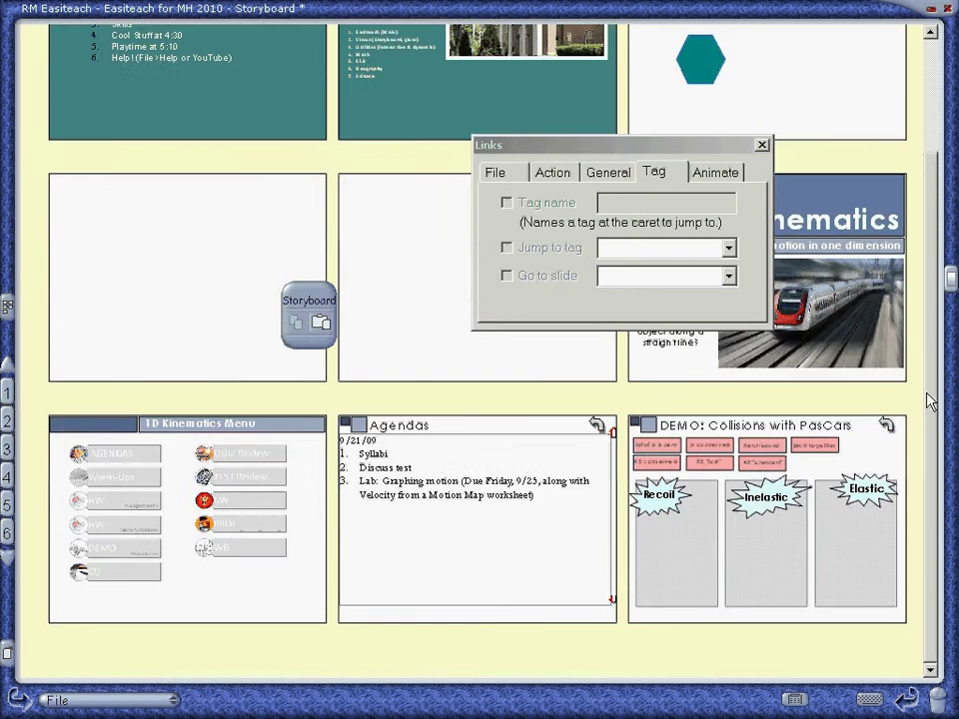
scroll(928, 399, "up", 5)
double_click(768, 214)
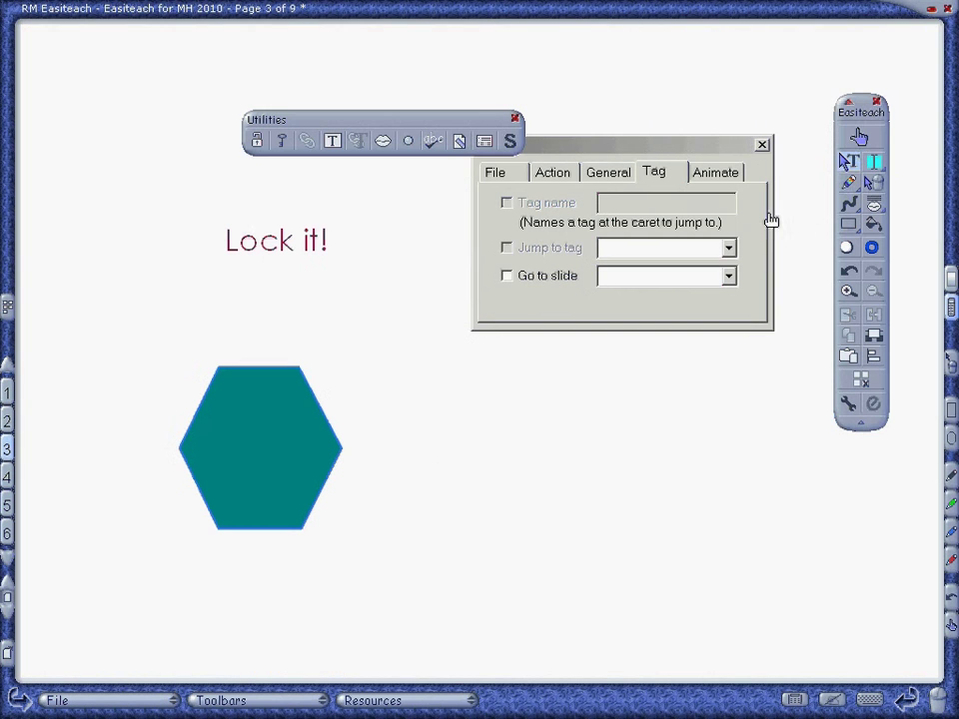
Reselect the hexagon and remove its "Go to slide" link in the Links dialog
left_click(762, 146)
left_click(435, 345)
left_click(308, 487)
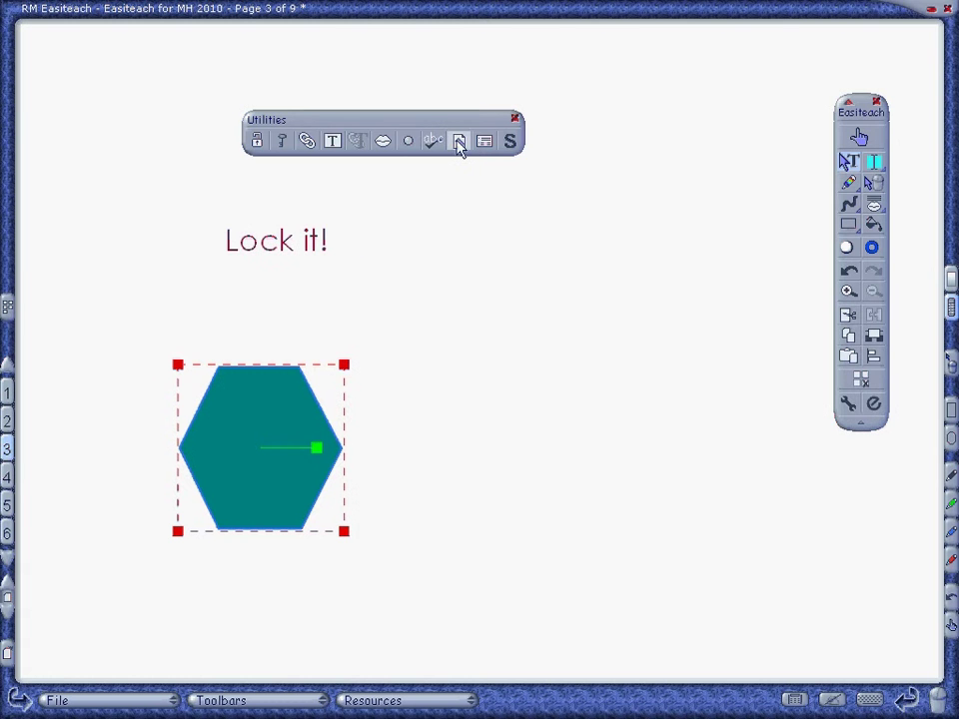
left_click(307, 141)
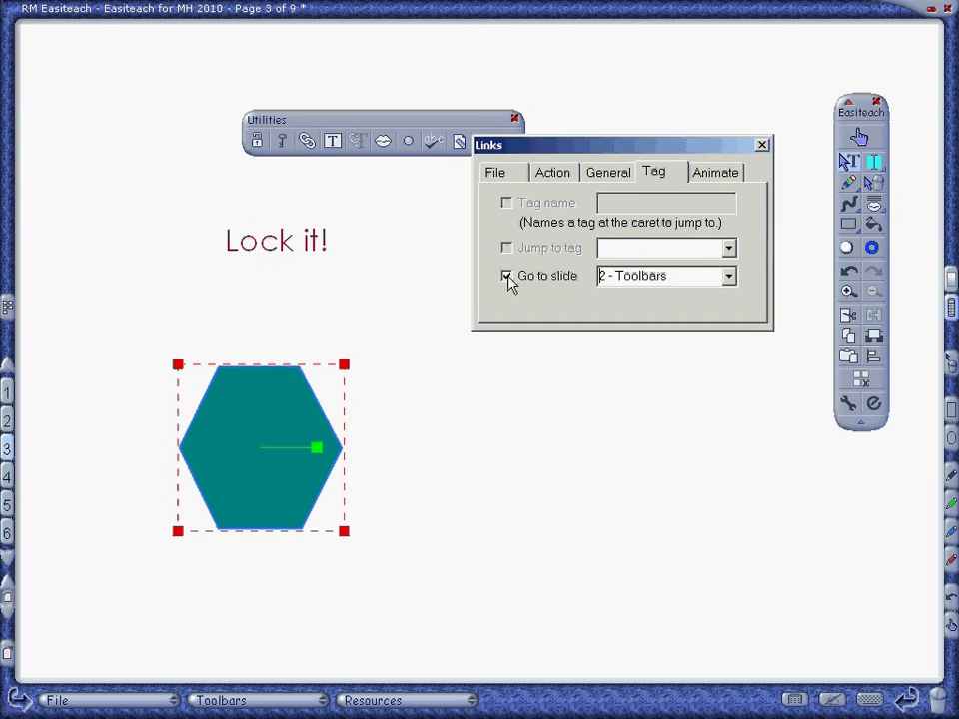
left_click(508, 277)
Turn on the "Hide/show on click" animation for the hexagon
left_click(717, 178)
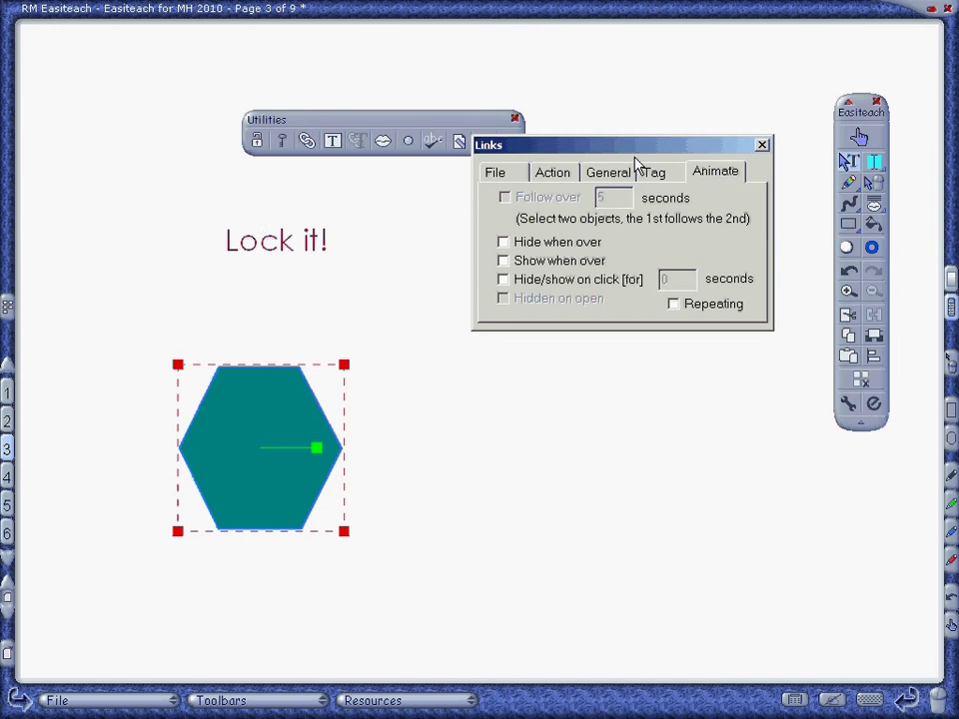
left_click(549, 176)
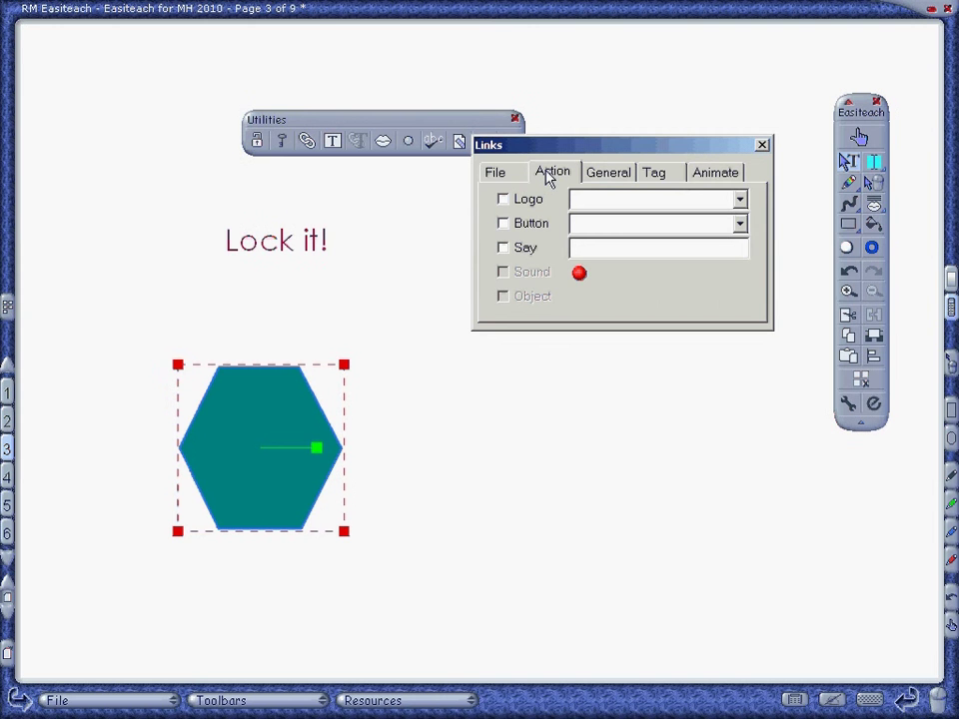
left_click(719, 172)
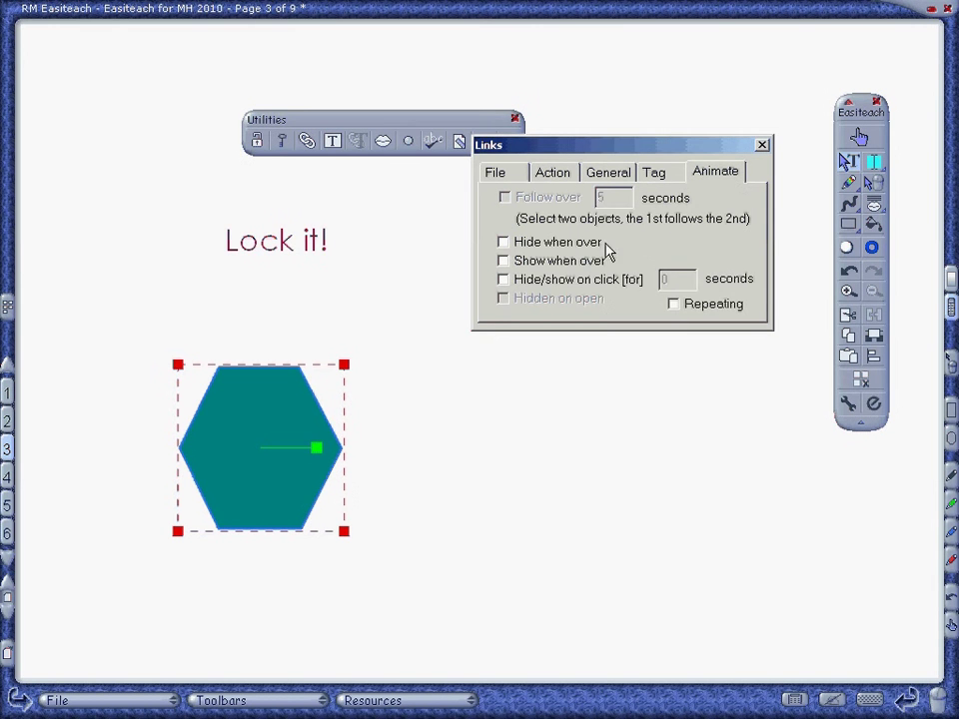
left_click(505, 280)
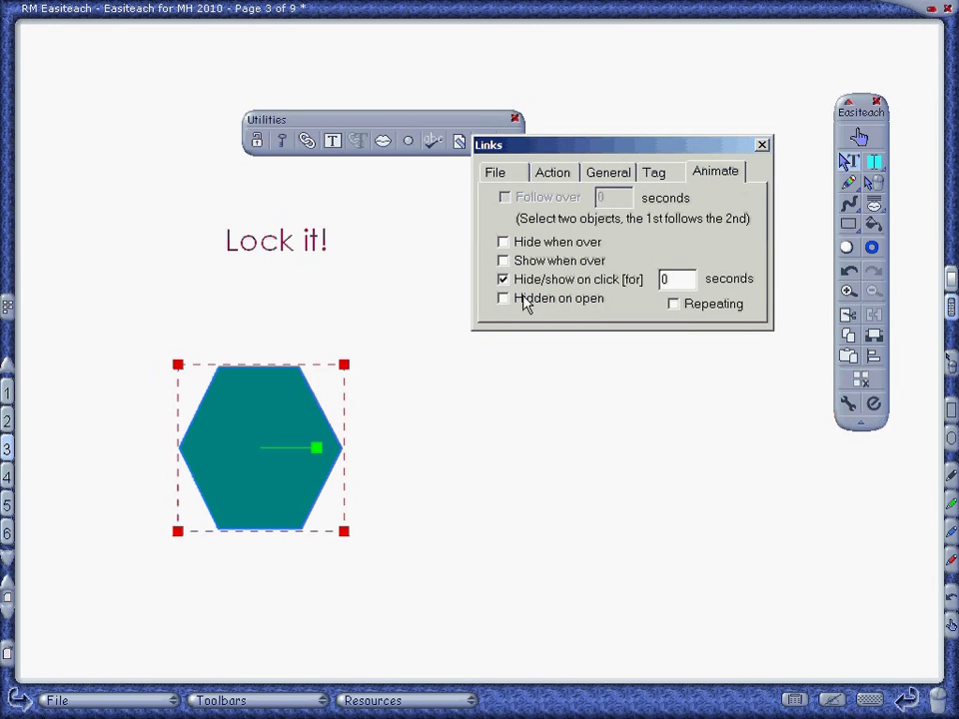
Switch to the interaction pointer and test hiding and showing the hexagon
left_click(863, 139)
left_click(289, 420)
left_click(288, 419)
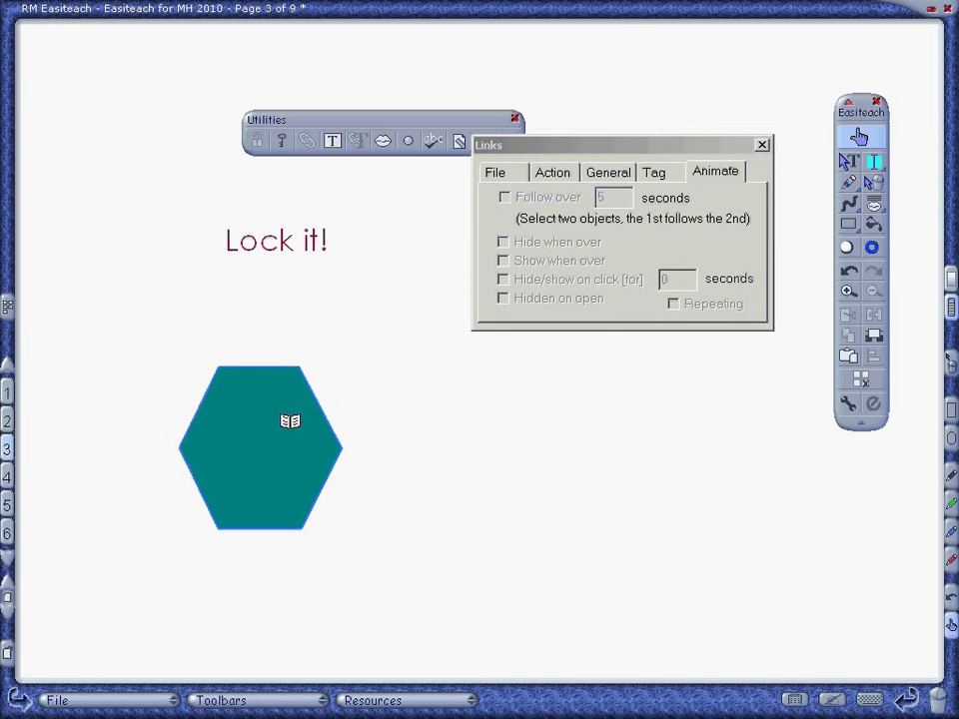
left_click(289, 419)
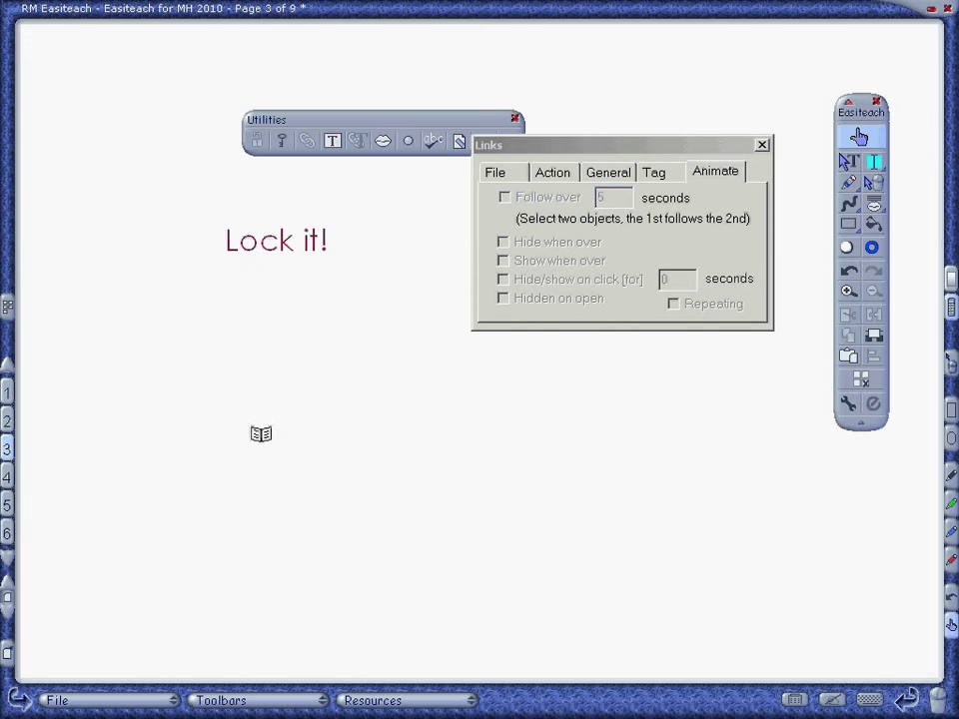
left_click(260, 434)
left_click(261, 434)
left_click(261, 433)
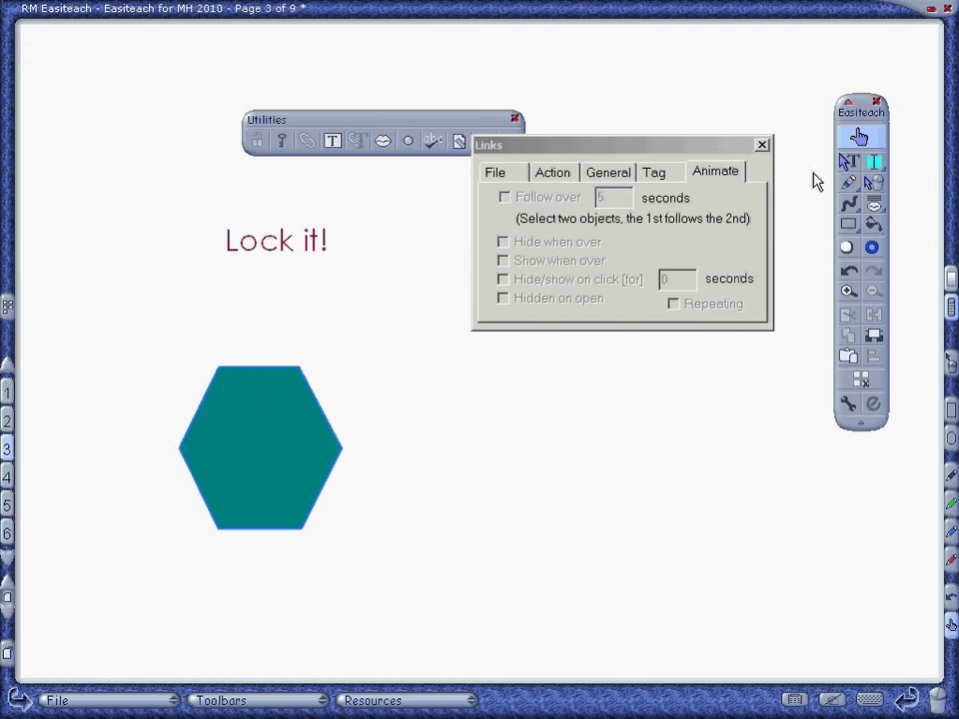
Move the hexagon over the "Lock it!" text and bring it in front of the text
left_click(848, 162)
left_click(285, 442)
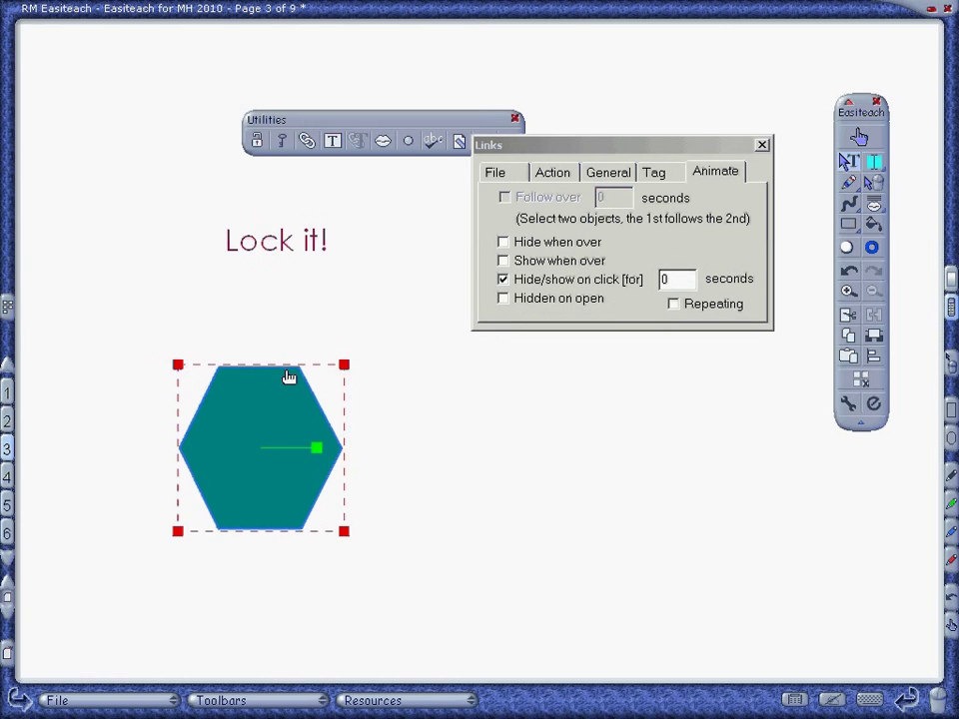
left_click_drag(285, 381, 306, 189)
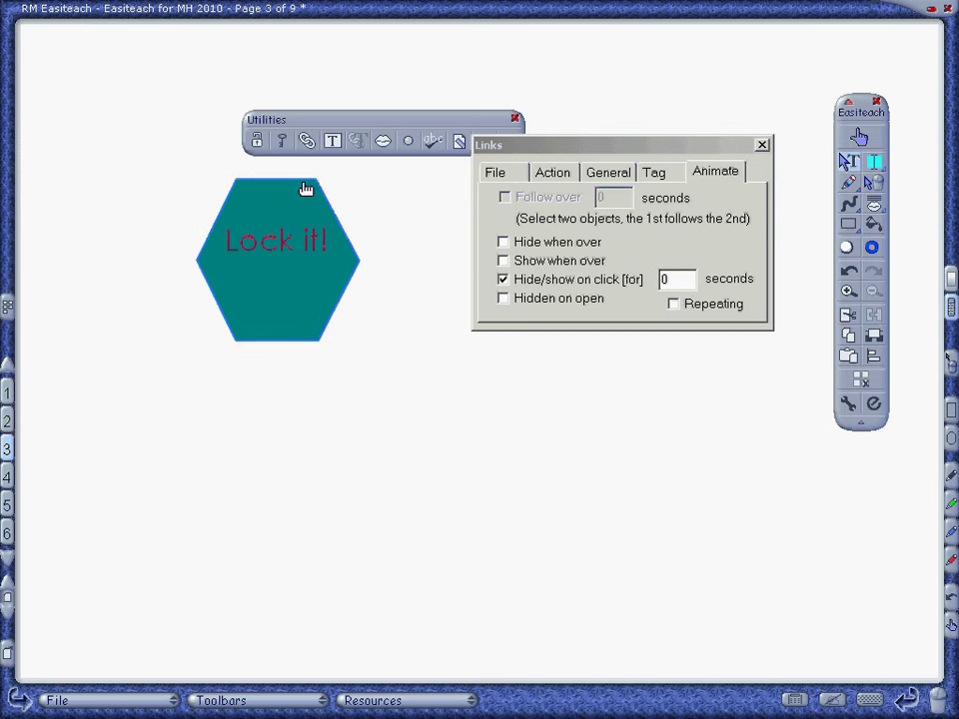
left_click(306, 189)
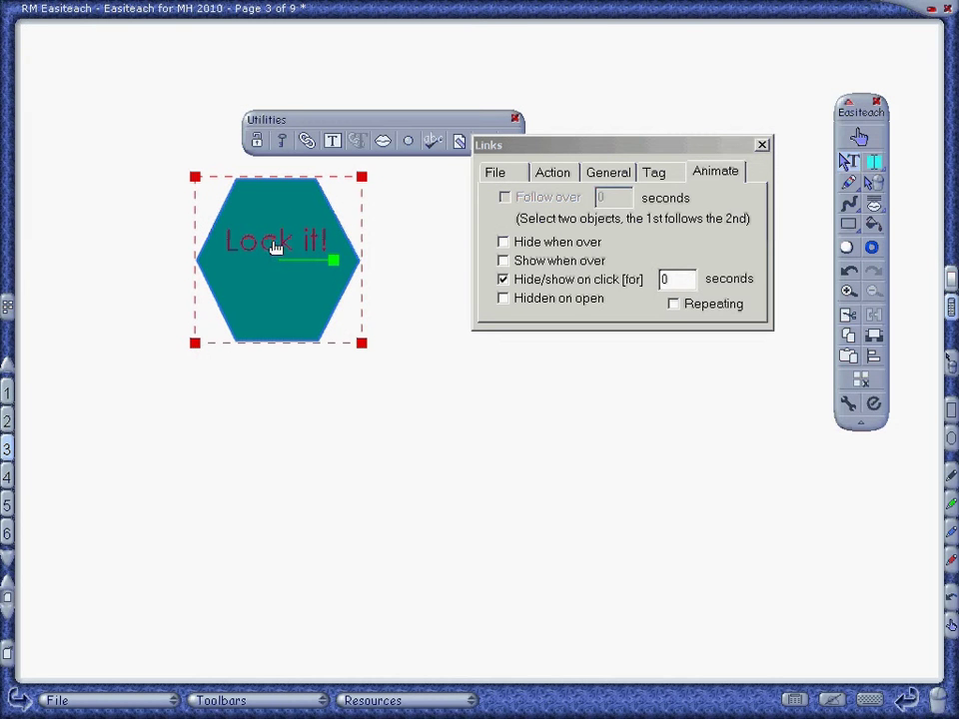
left_click(875, 337)
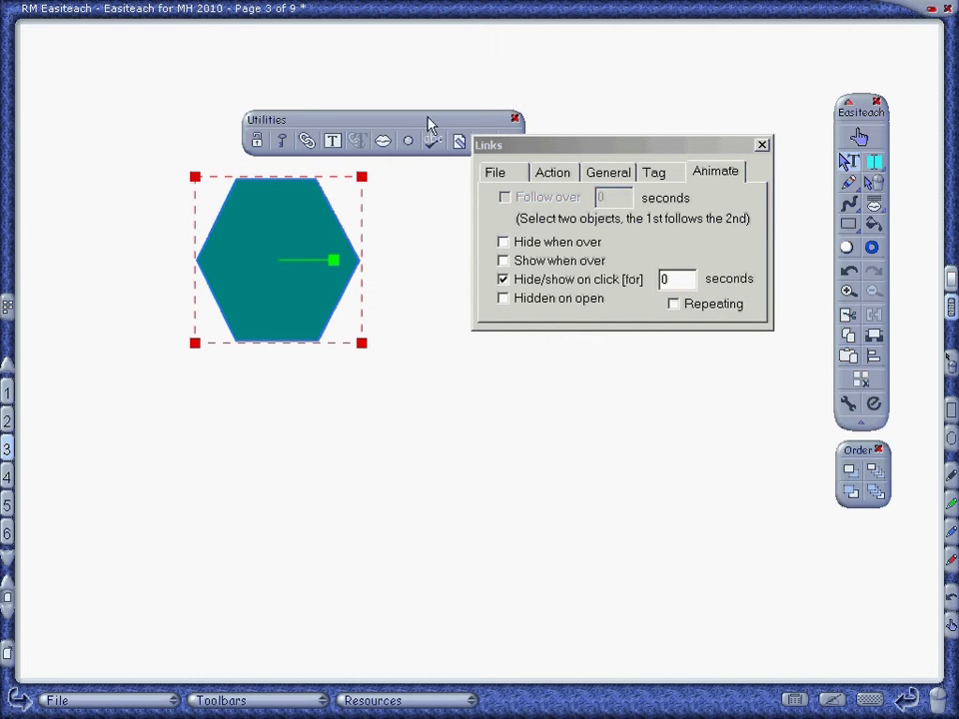
Test the hexagon repeatedly as a hide/show cover over the "Lock it!" text
left_click(875, 140)
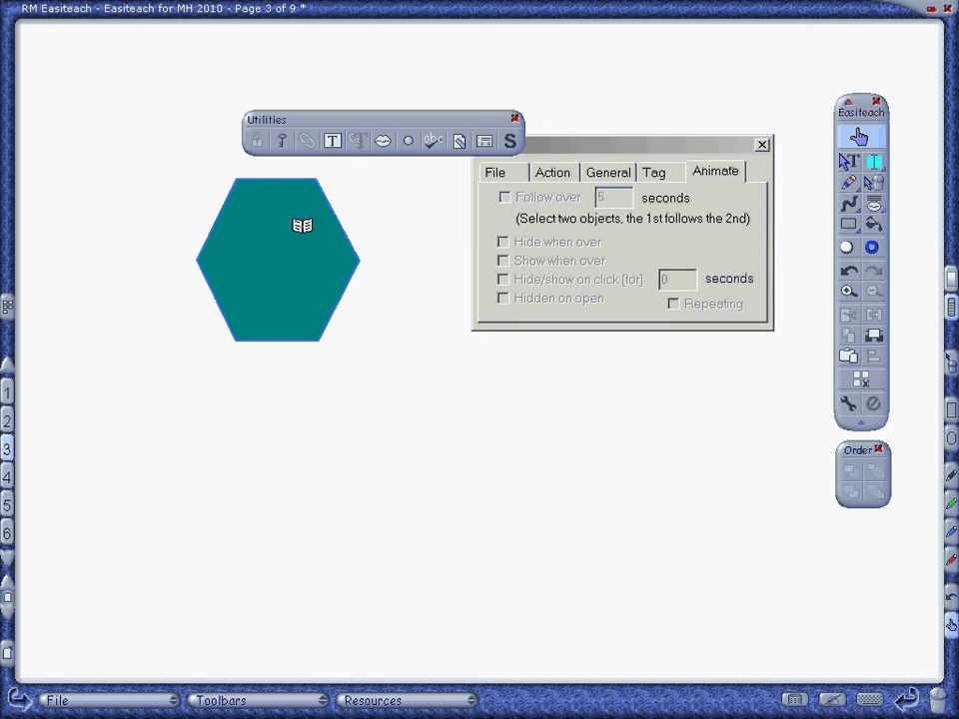
left_click(300, 223)
left_click(300, 222)
left_click(300, 226)
left_click(300, 226)
left_click(300, 227)
left_click(300, 226)
left_click(299, 227)
left_click(286, 223)
Turn on "Hide when over" for the hexagon and switch to the interaction pointer to try it
left_click(850, 164)
left_click(357, 216)
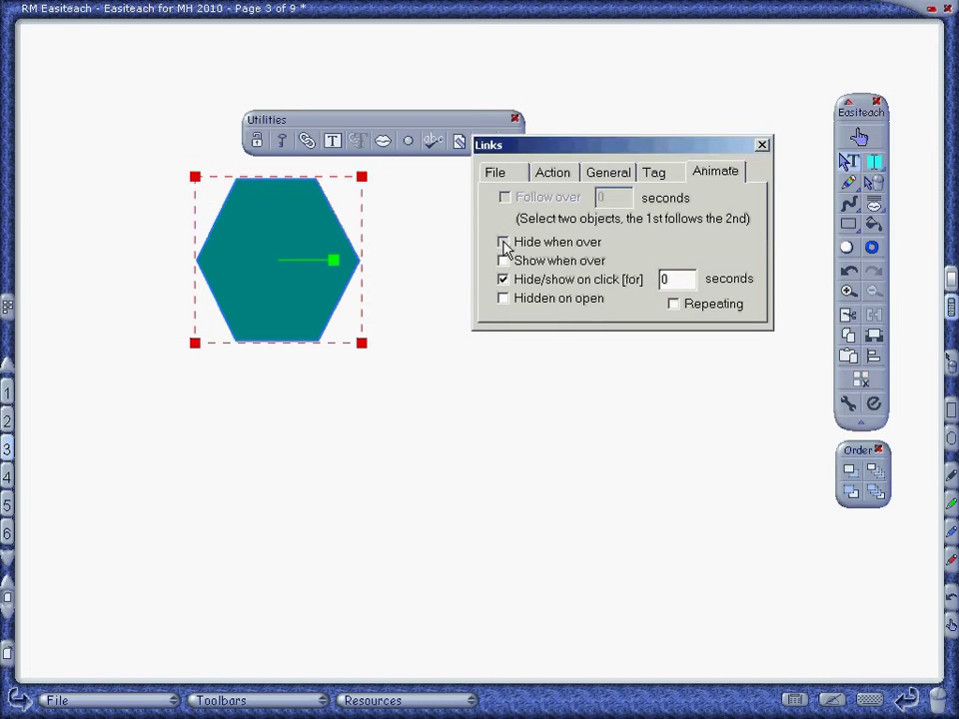
left_click(505, 243)
left_click(857, 137)
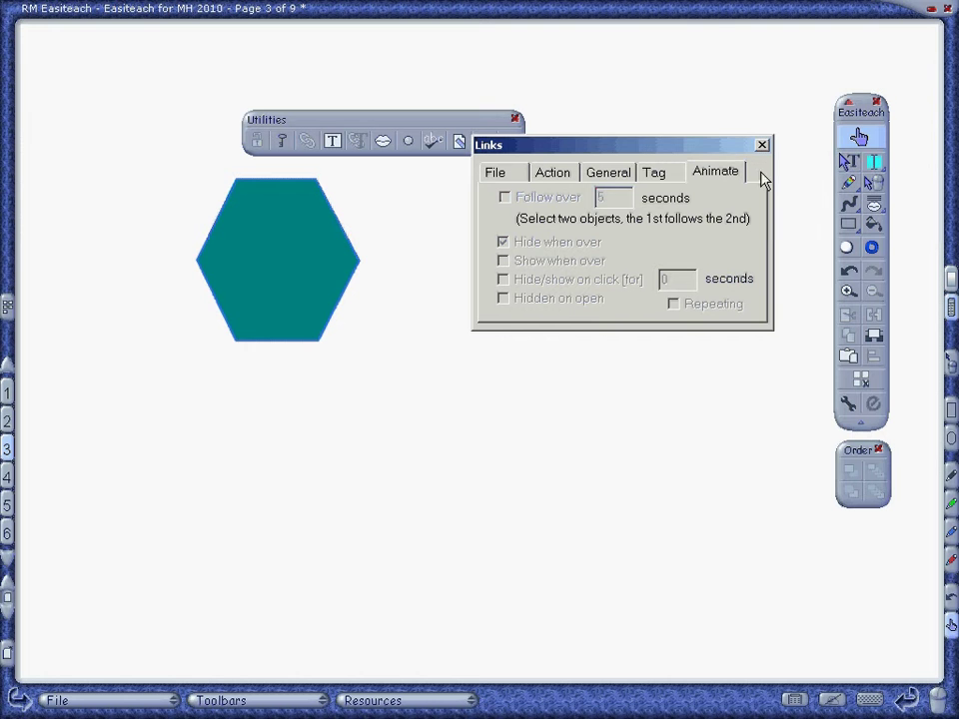
Reselect the hexagon and turn off its "Hide when over" animation
left_click(846, 164)
left_click_drag(421, 208, 324, 270)
left_click(503, 242)
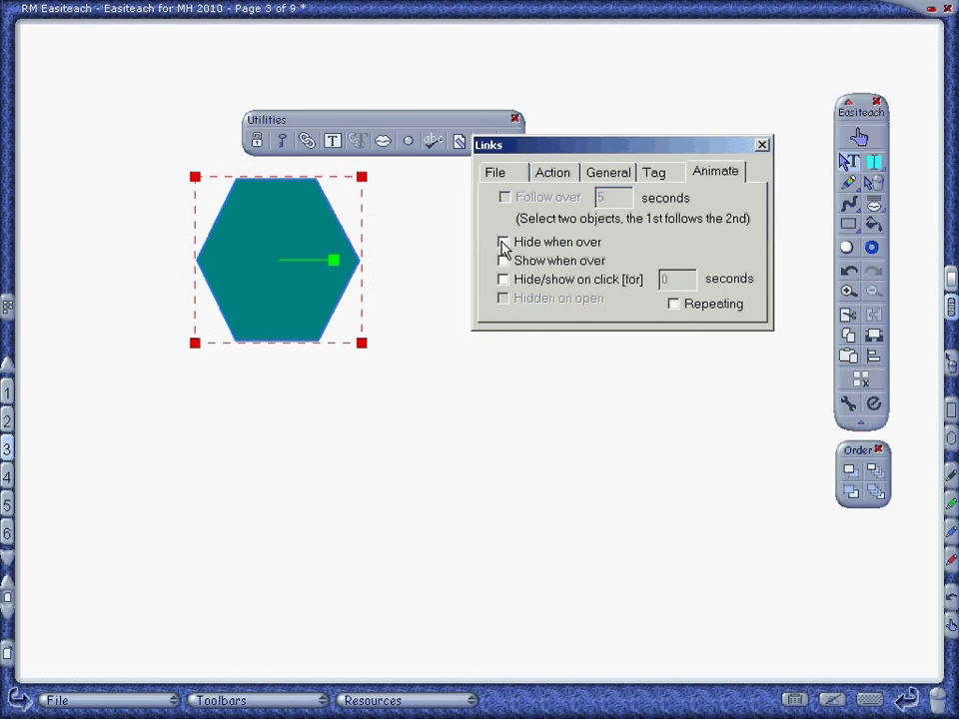
left_click_drag(397, 388, 320, 300)
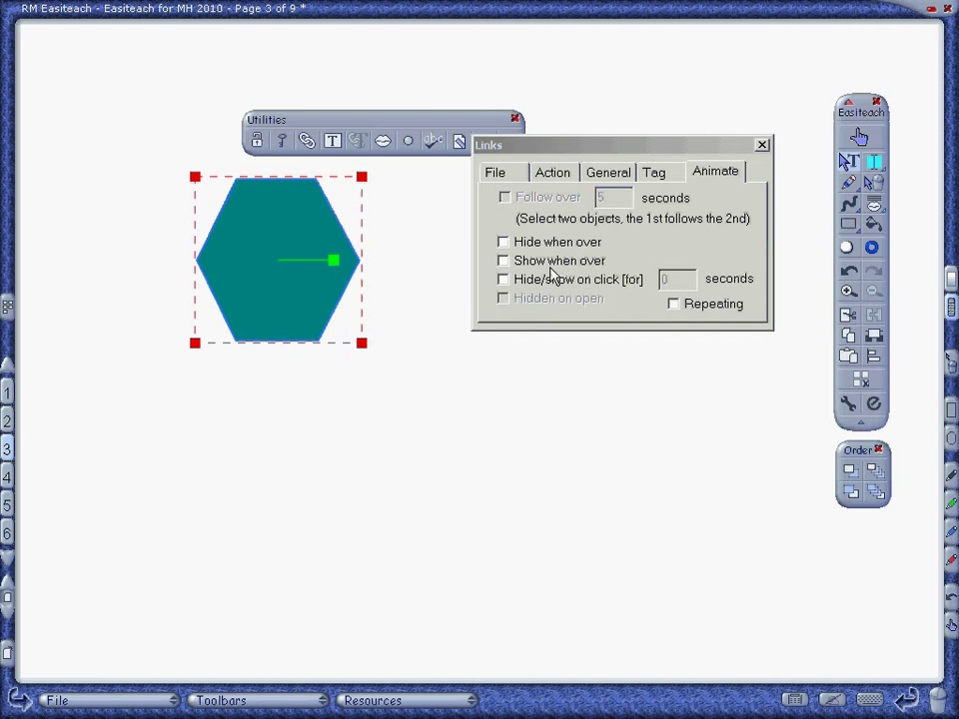
Draw a freehand arch-shaped curve across the lower half of page 3
left_click(554, 394)
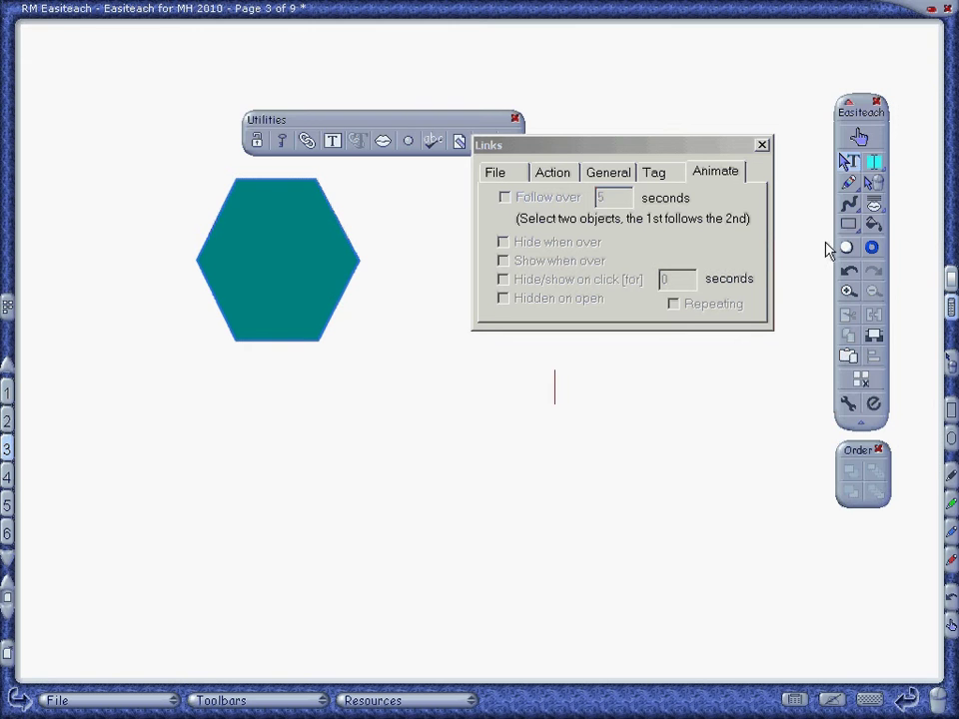
left_click(848, 205)
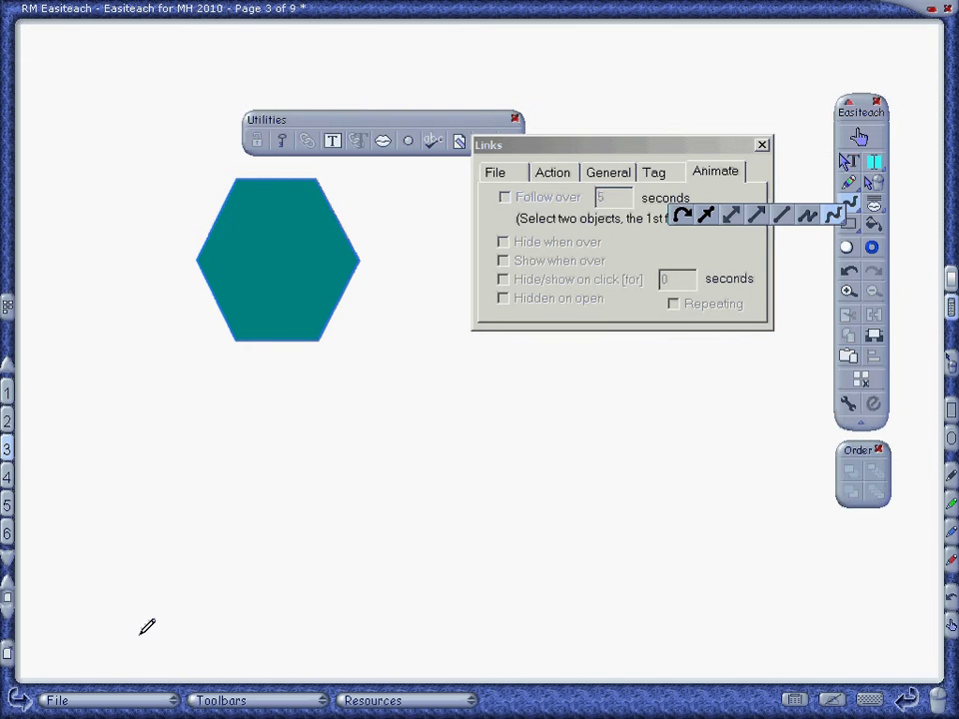
mouse_move(137, 633)
left_mouse_down()
mouse_move(171, 581)
mouse_move(301, 483)
mouse_move(459, 457)
mouse_move(660, 513)
mouse_move(805, 632)
left_mouse_up()
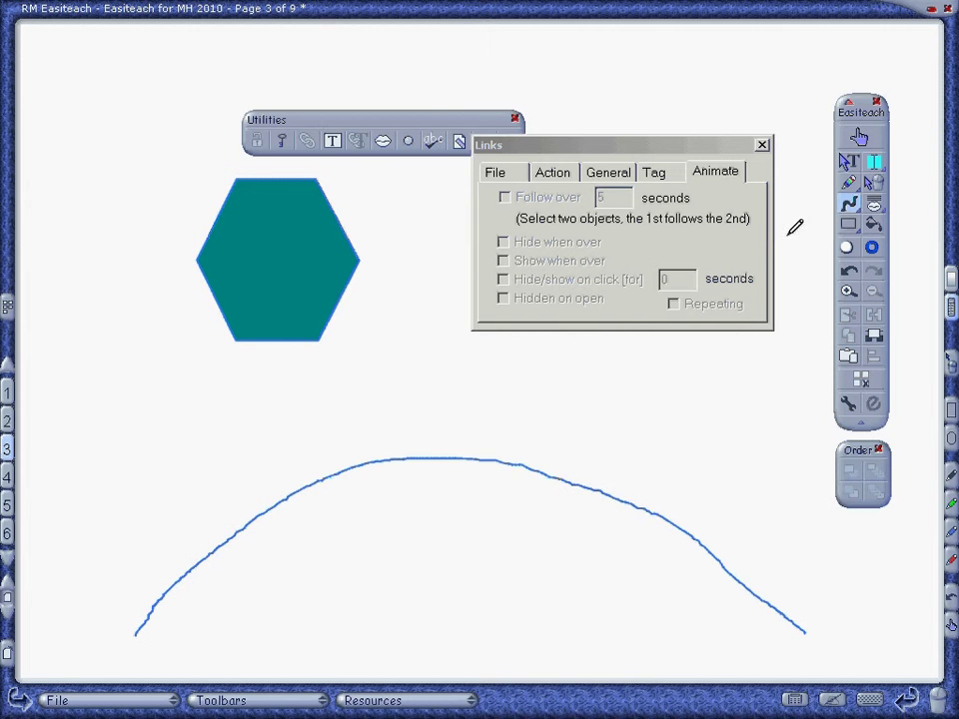
Move the hexagon off the "Lock it!" text to just above the start of the curve, and deselect it
left_click(848, 161)
left_click_drag(335, 298, 257, 412)
left_click(386, 332)
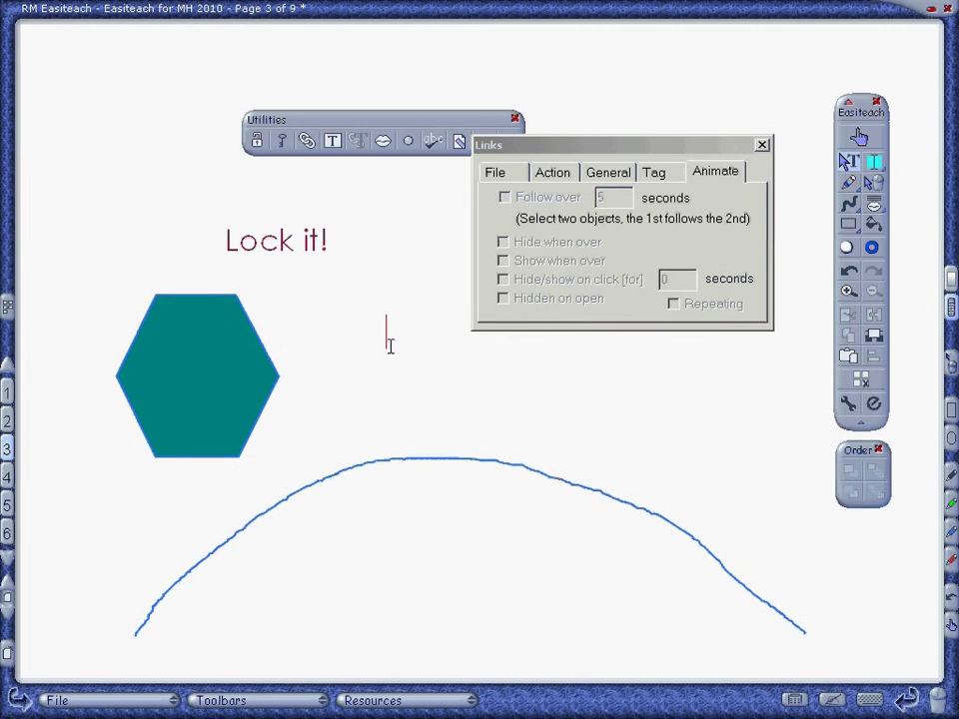
left_click(63, 314)
left_click_drag(63, 313, 75, 285)
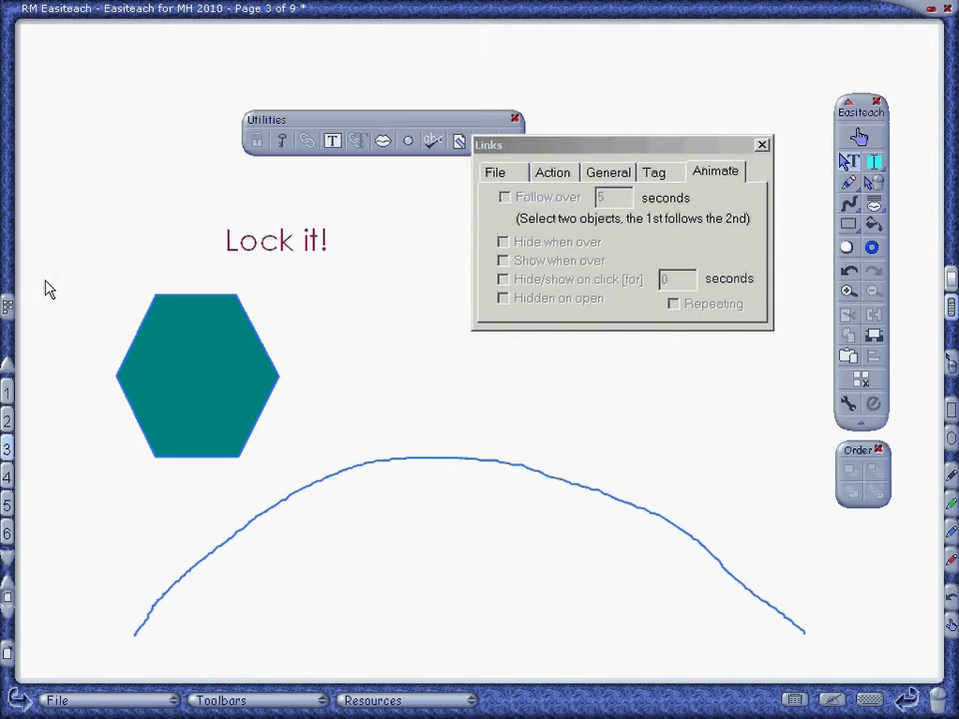
Select the hexagon and the curve, make the hexagon follow the curve over 5 seconds, and set the animation to repeating
left_click_drag(41, 292, 269, 536)
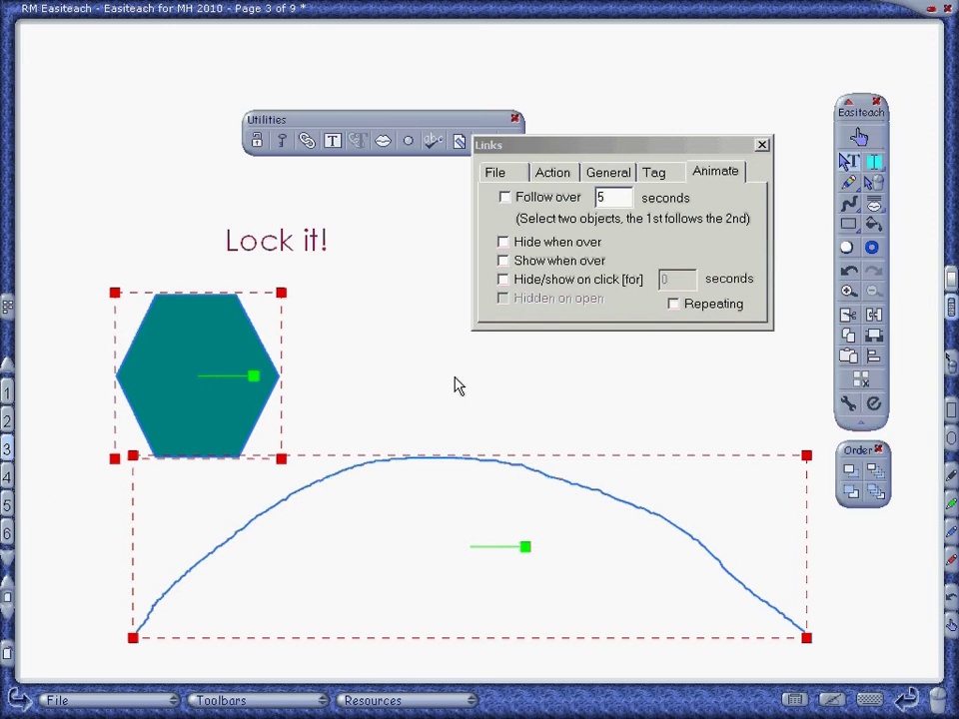
left_click(504, 199)
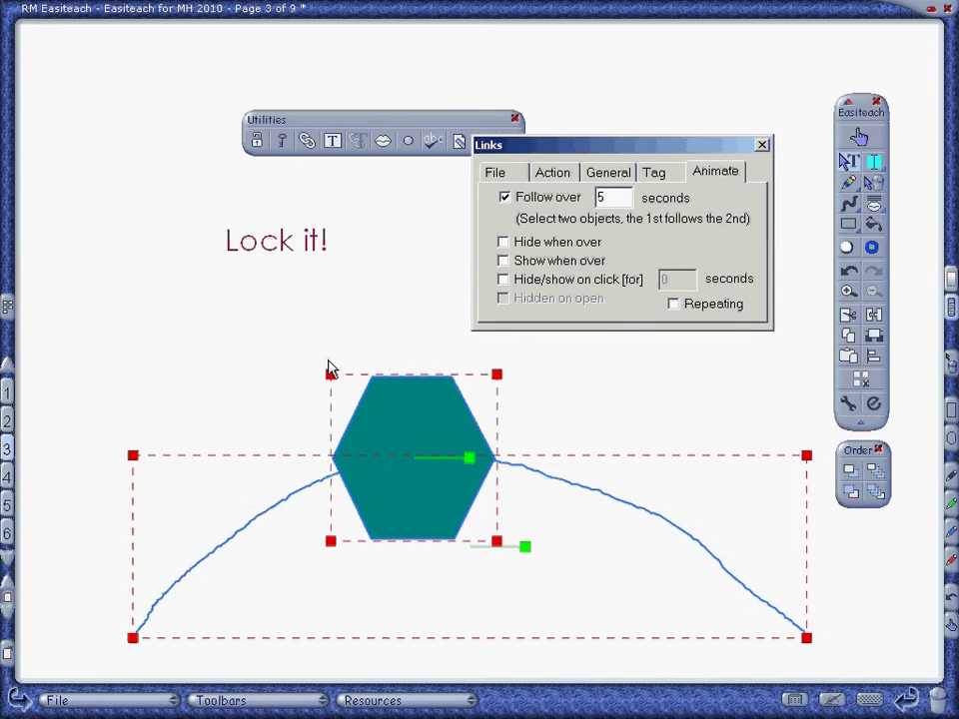
left_click(677, 306)
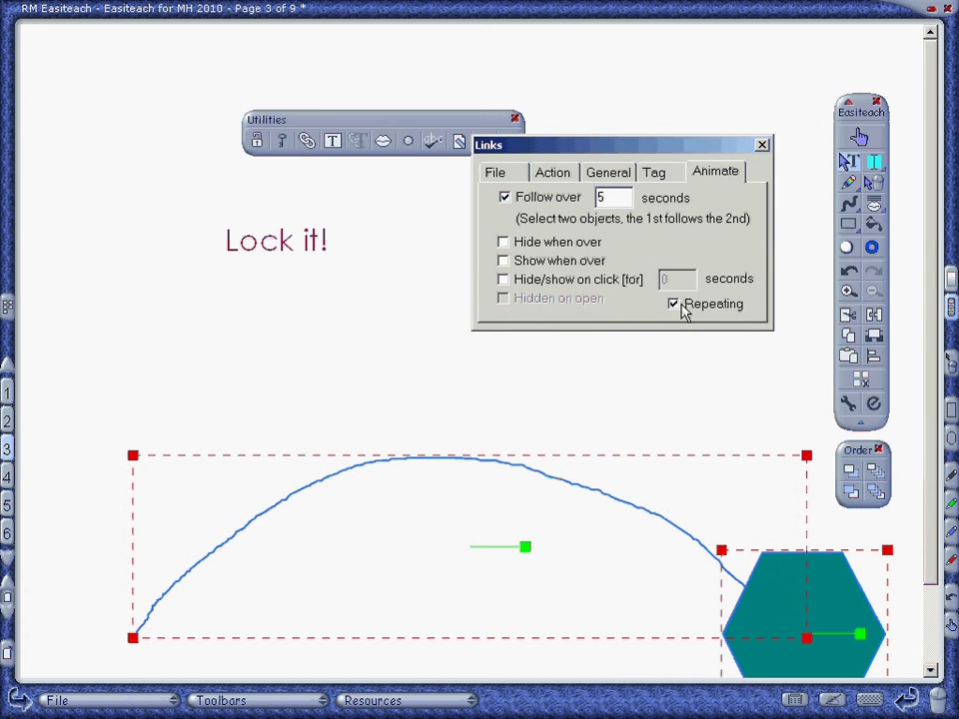
left_click(820, 530)
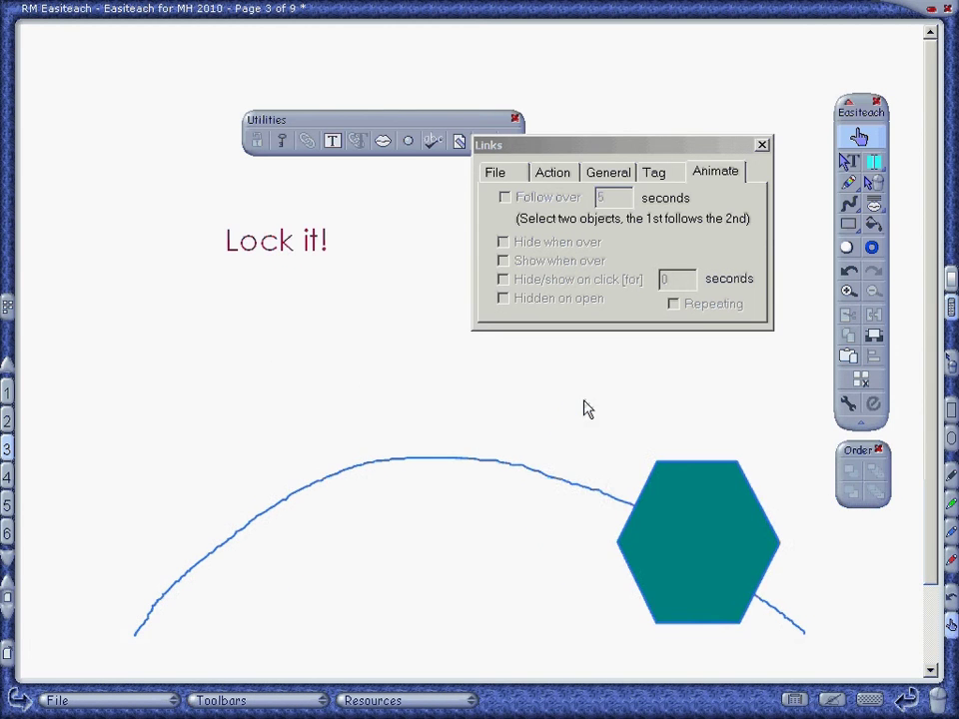
Select the curve under the moving hexagon and try light grey and white as its line colour
left_click(848, 160)
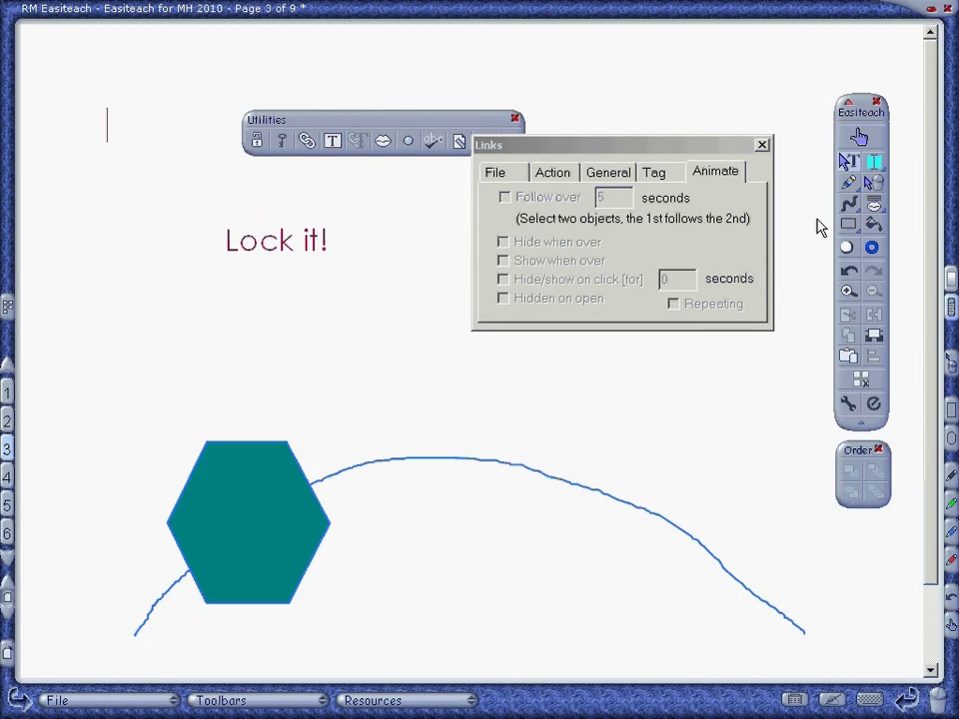
left_click(192, 557)
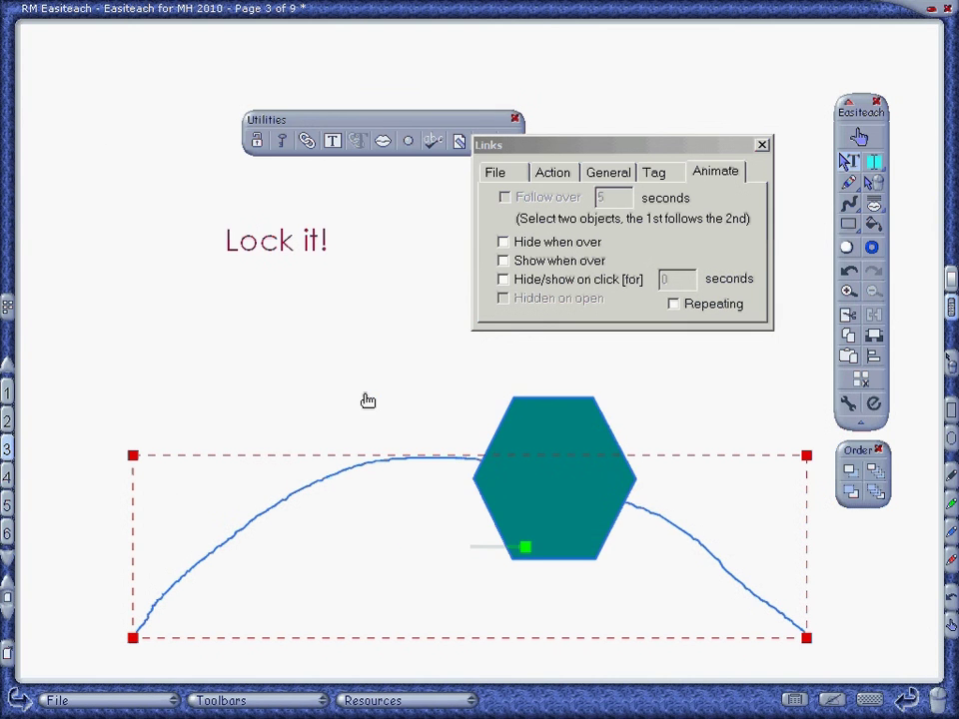
left_click(871, 249)
left_click(435, 551)
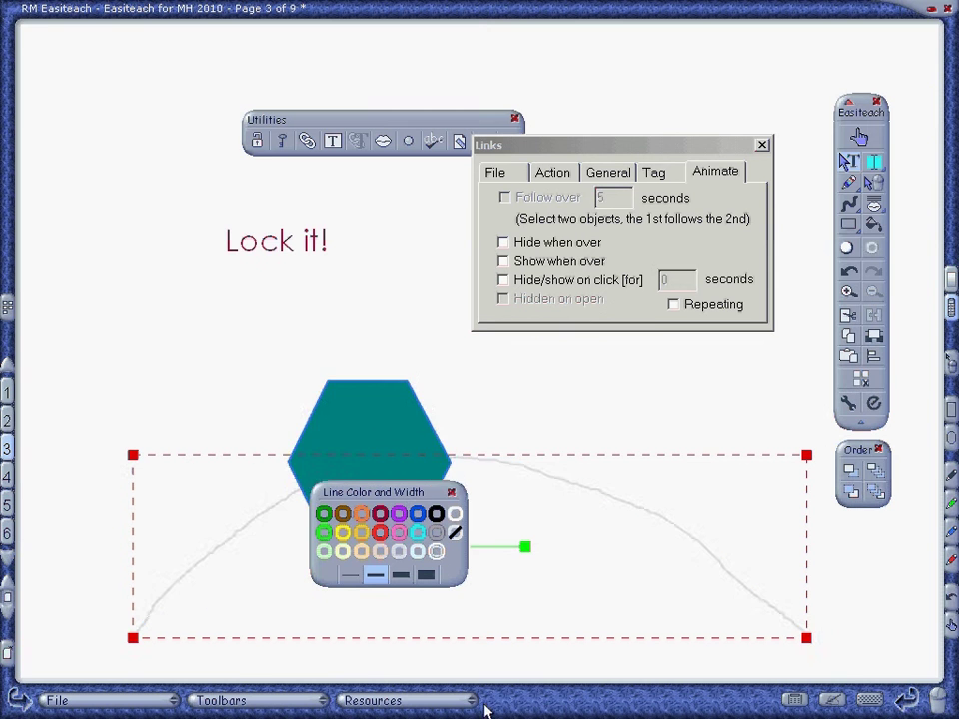
left_click(454, 513)
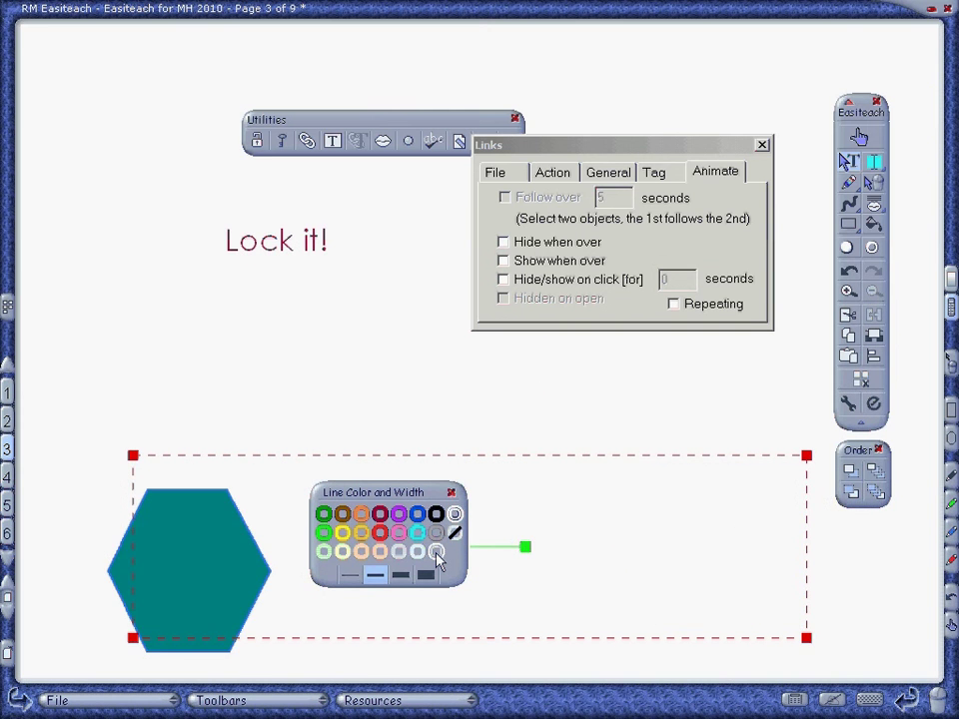
left_click(437, 554)
left_click(454, 515)
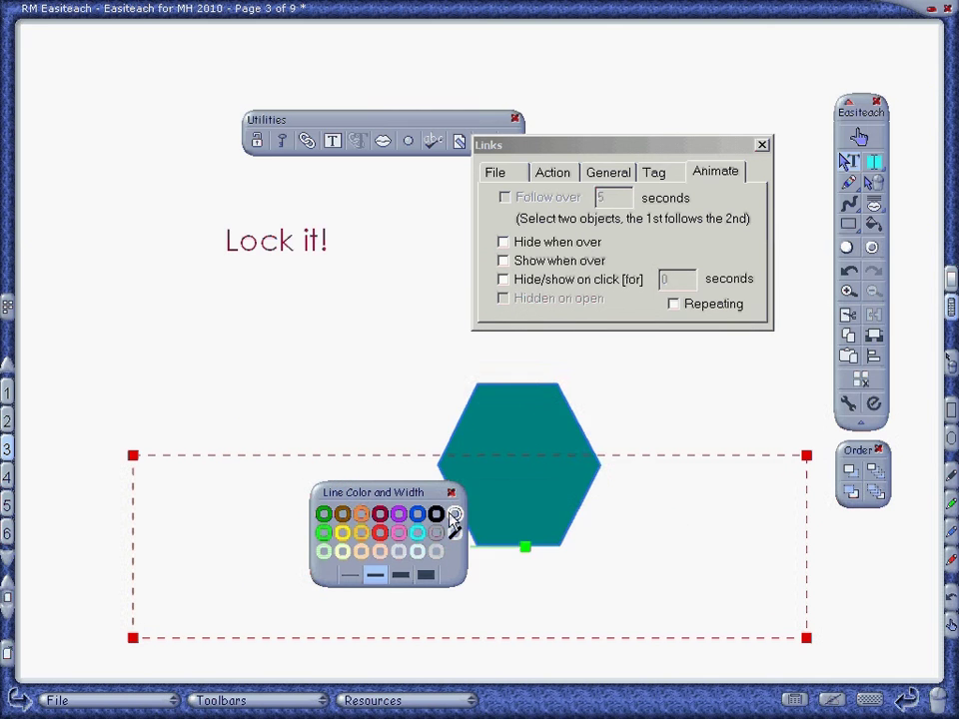
Set the curve's line to the thinnest width and mid grey, and deselect it
left_click(352, 577)
left_click(436, 554)
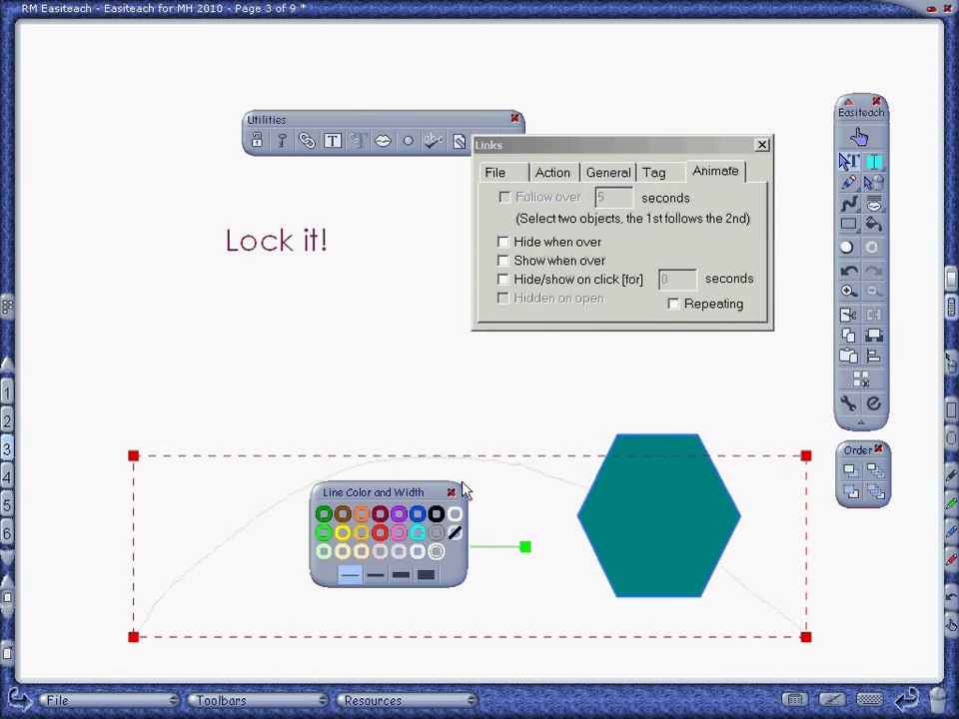
left_click(454, 513)
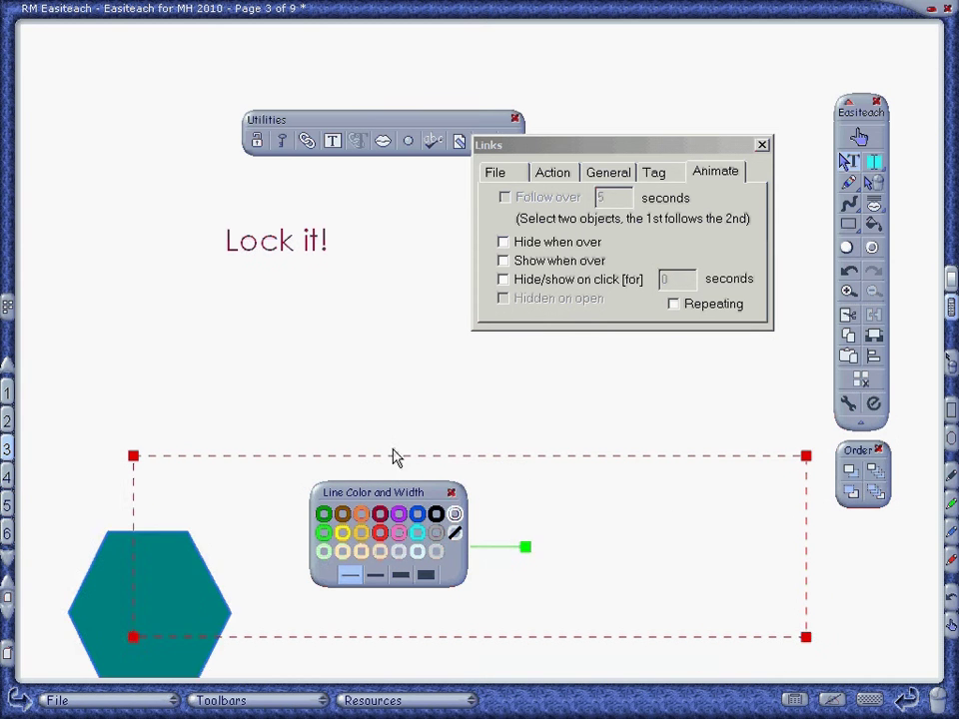
left_click(436, 534)
left_click(450, 350)
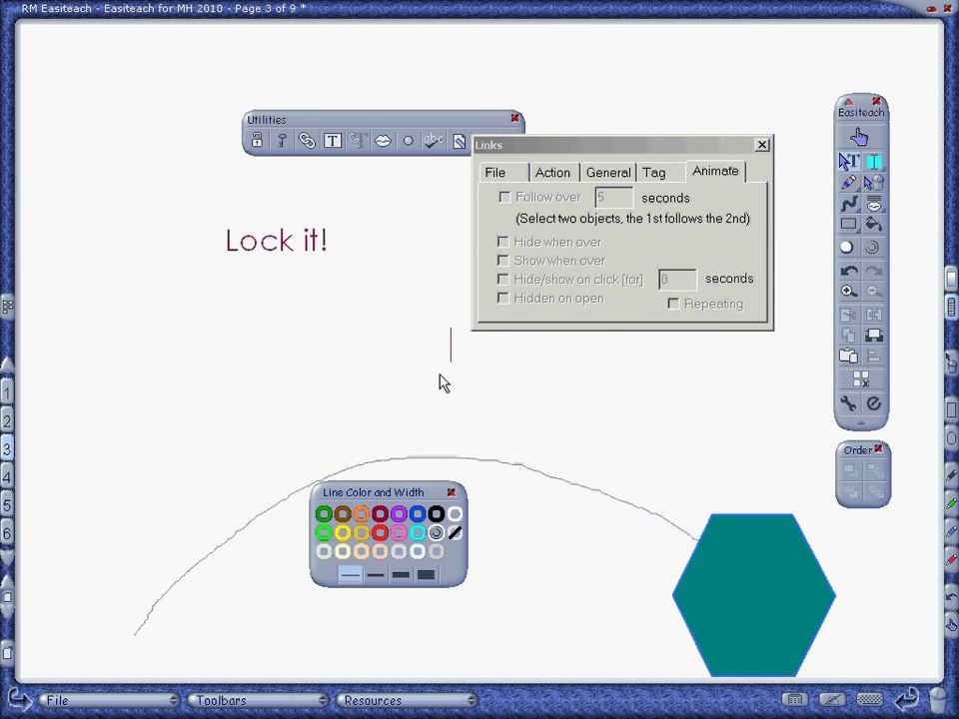
Slow the hexagon's follow animation to 30 seconds
left_click(304, 468)
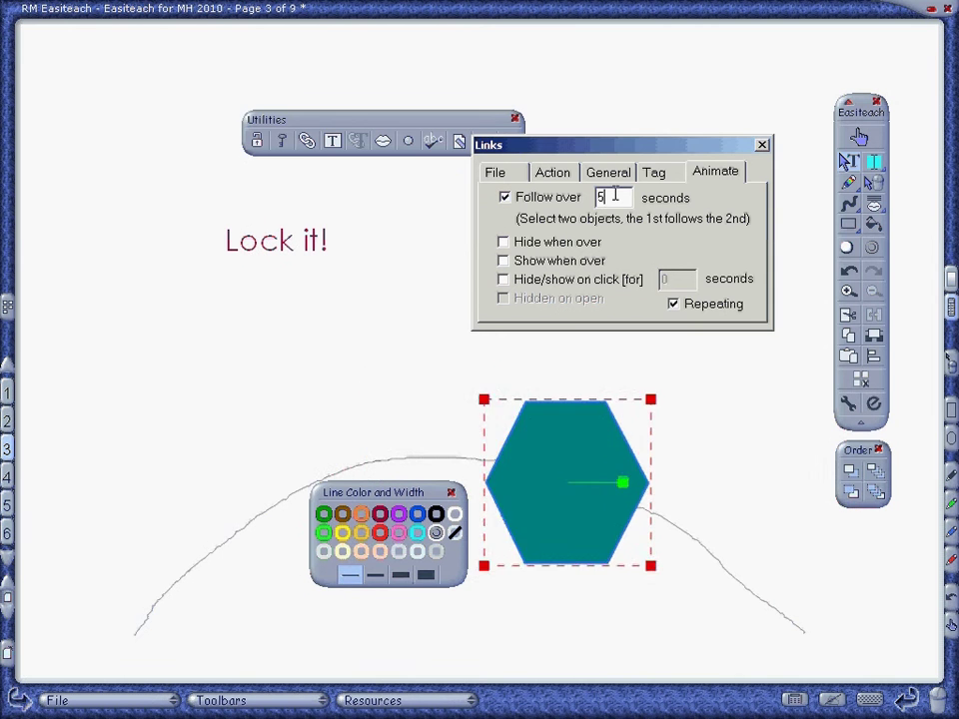
key("BackSpace")
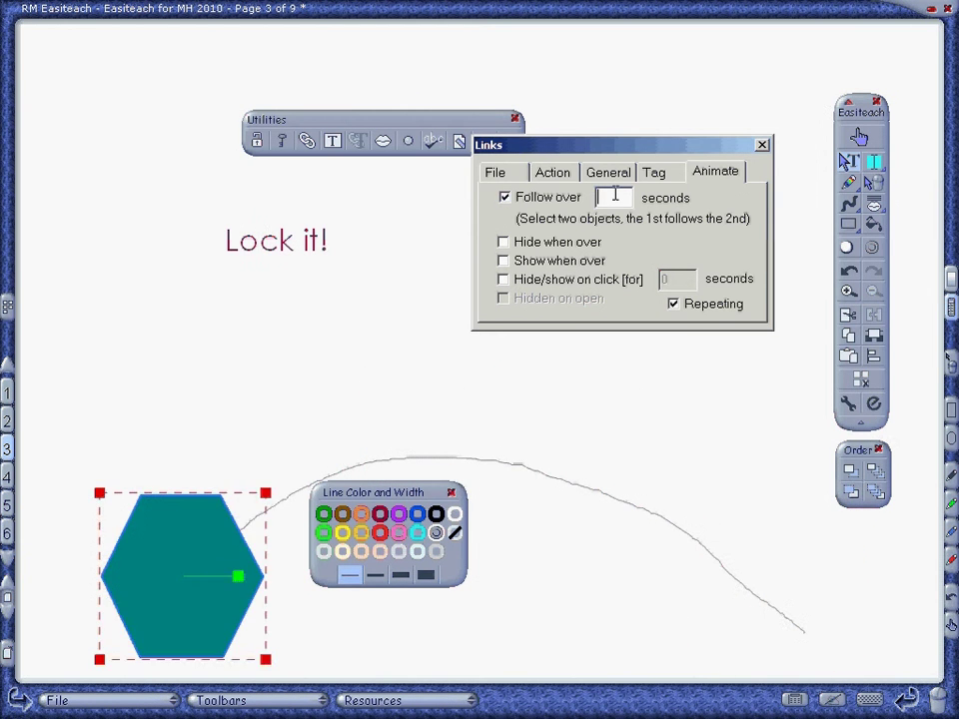
type("30")
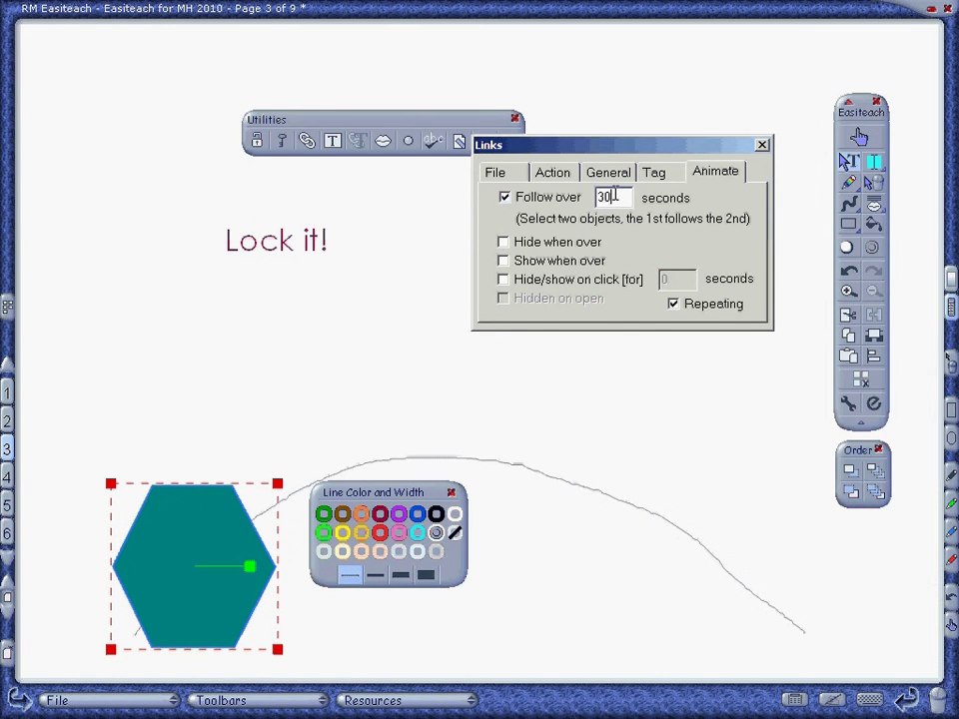
left_click(609, 378)
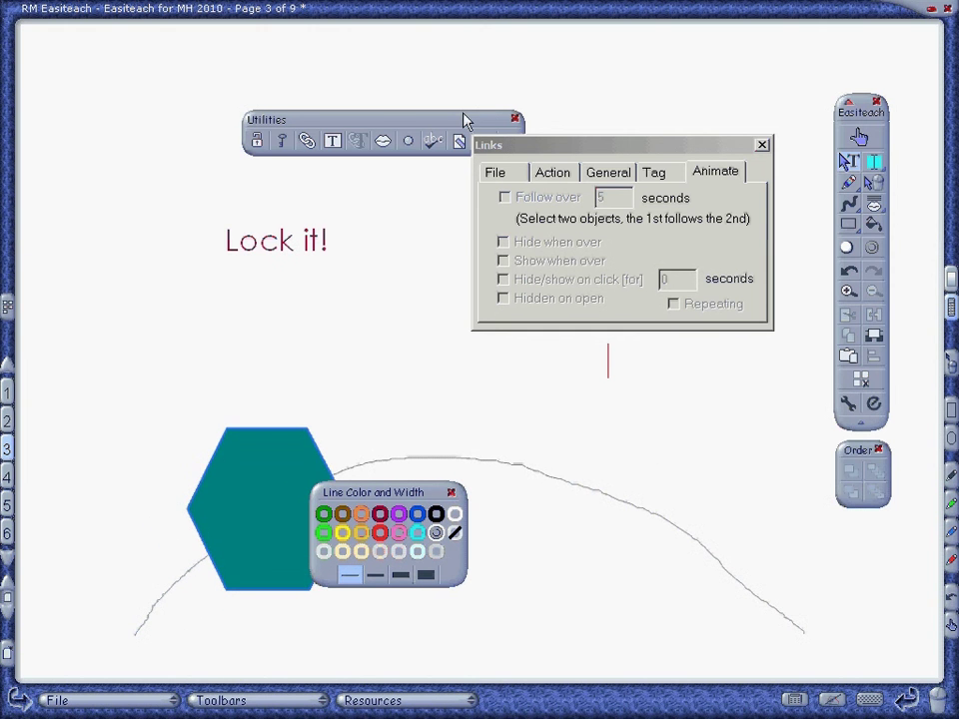
Move the Utilities toolbar clear of the Links dialog and draw a text frame above the "Lock it!" text
left_click_drag(465, 120, 419, 95)
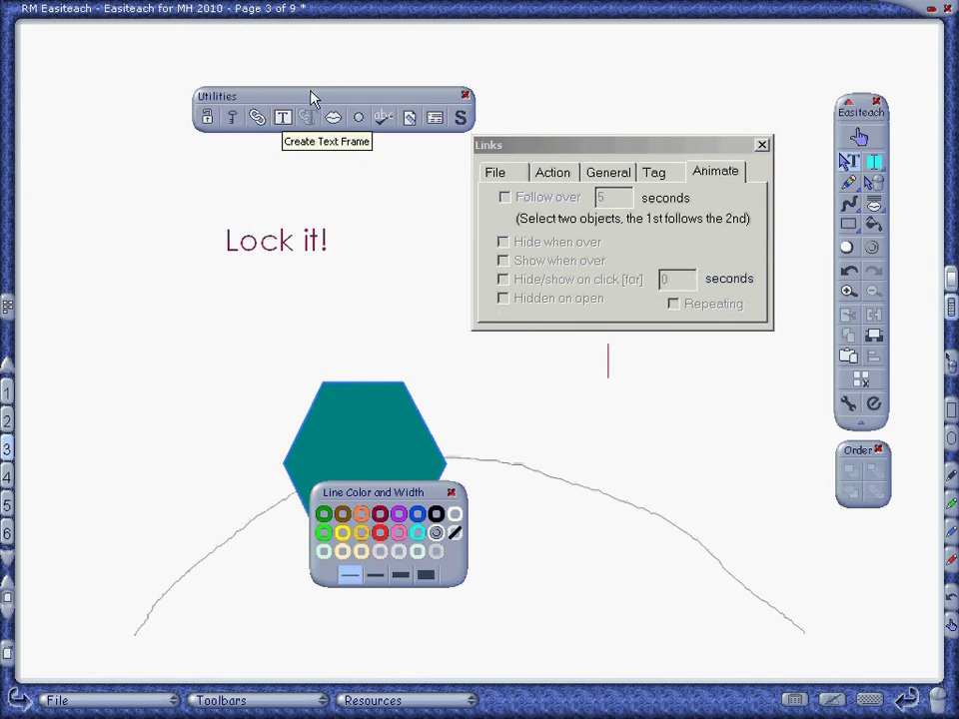
left_click_drag(317, 100, 474, 51)
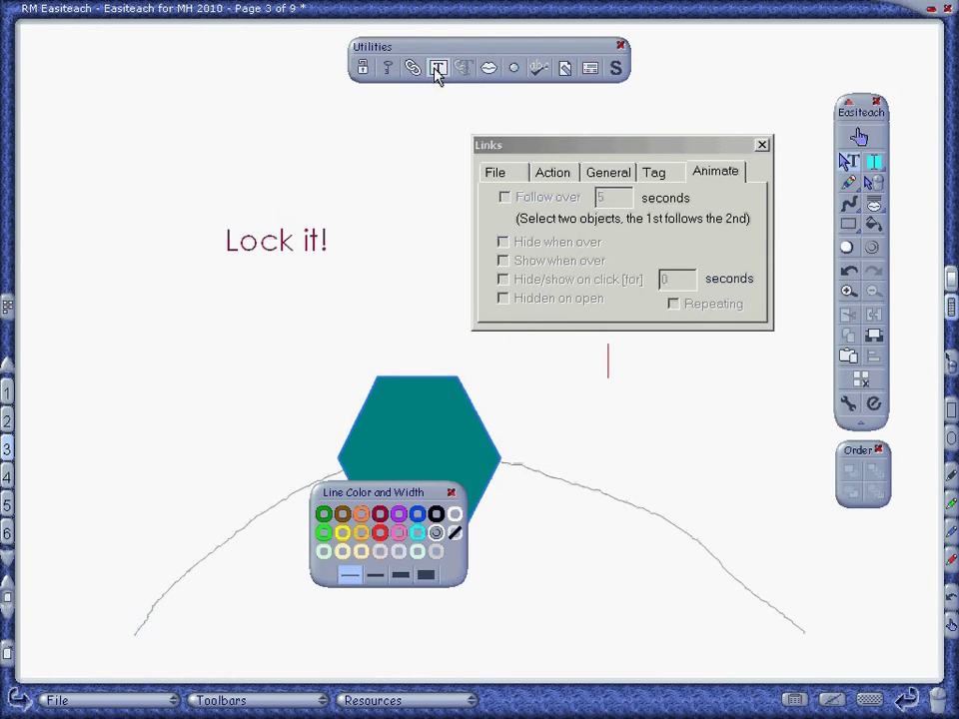
left_click(436, 72)
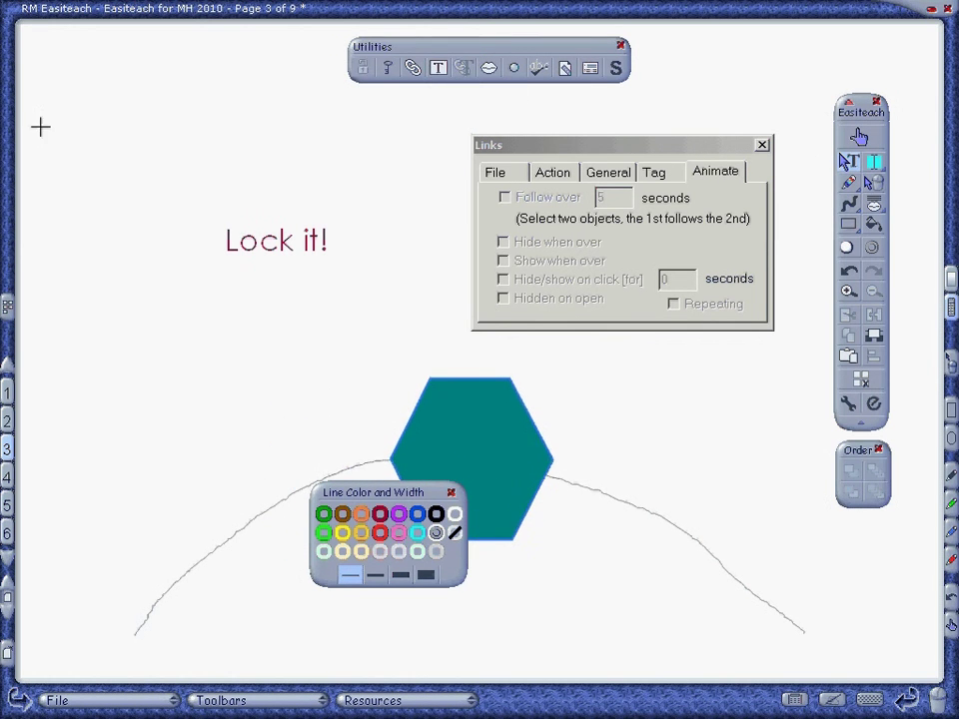
left_click_drag(51, 62, 303, 210)
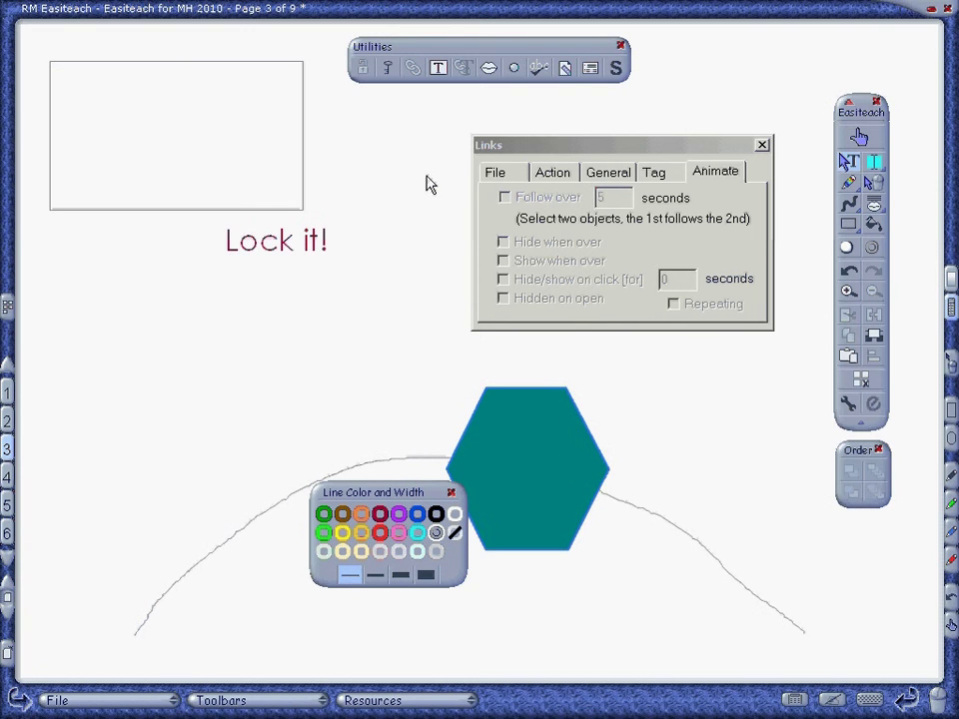
Start entering text in the new frame and set the frame's fill colour to black so the text shows
left_click(845, 162)
left_click(229, 114)
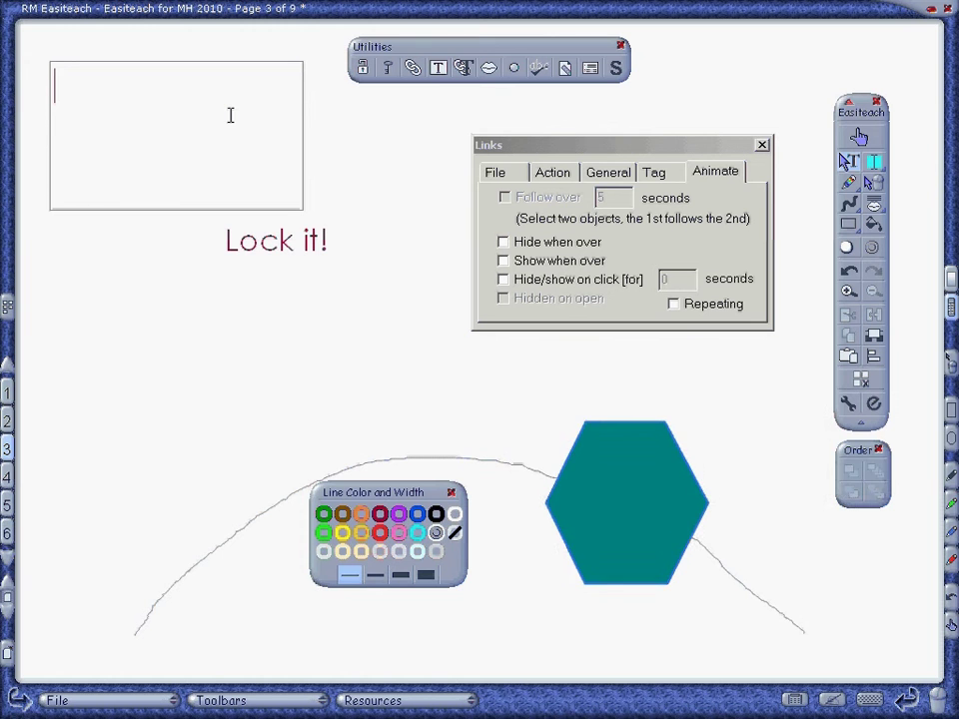
key("Tab")
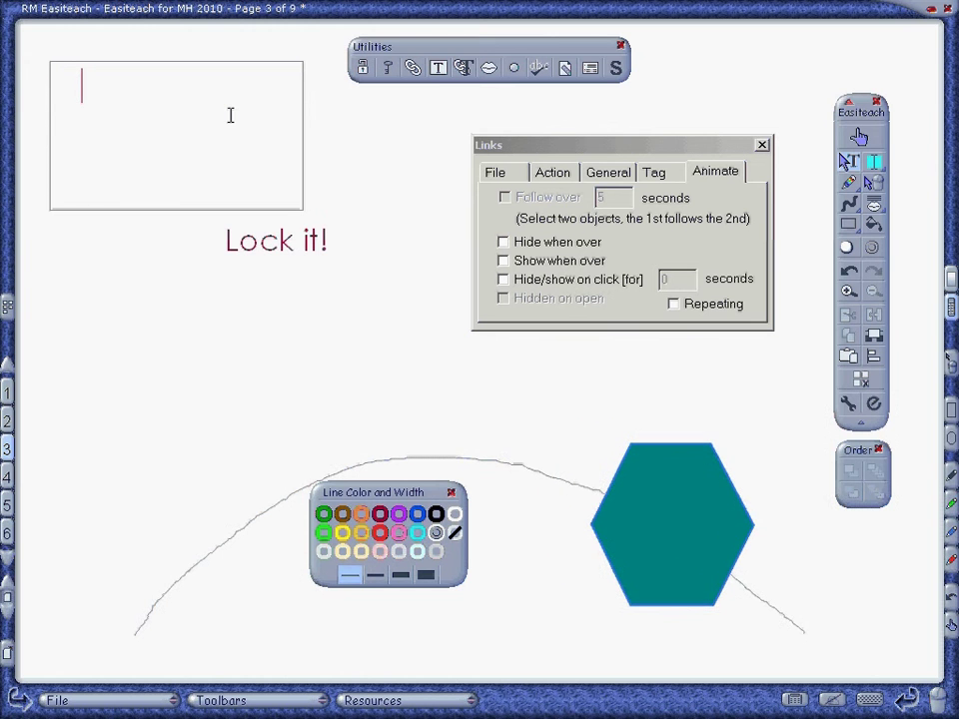
left_click(299, 154)
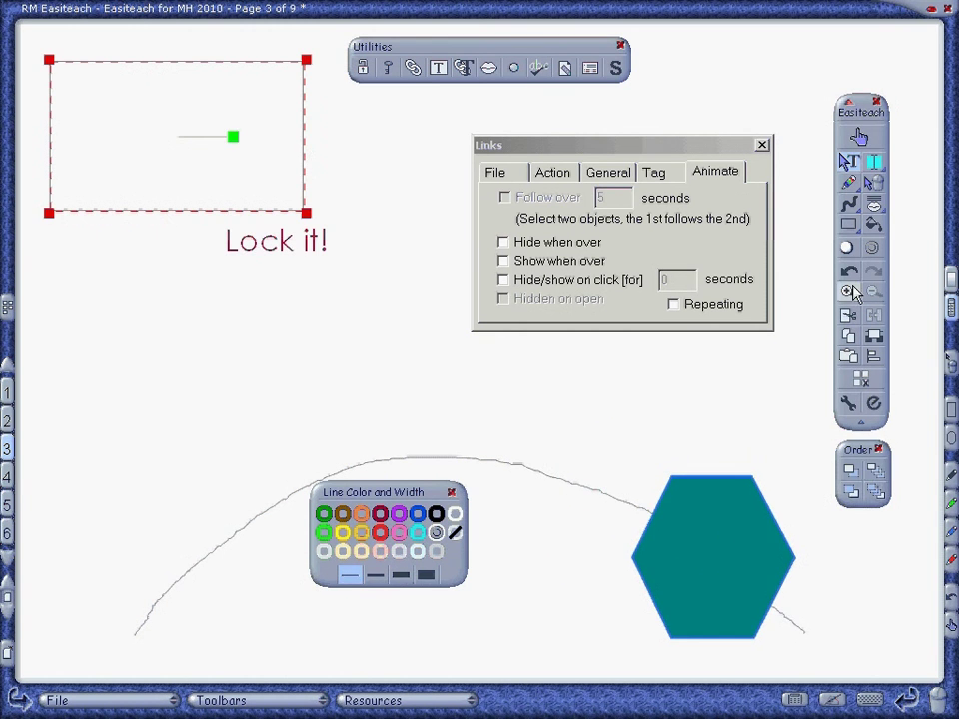
left_click(847, 248)
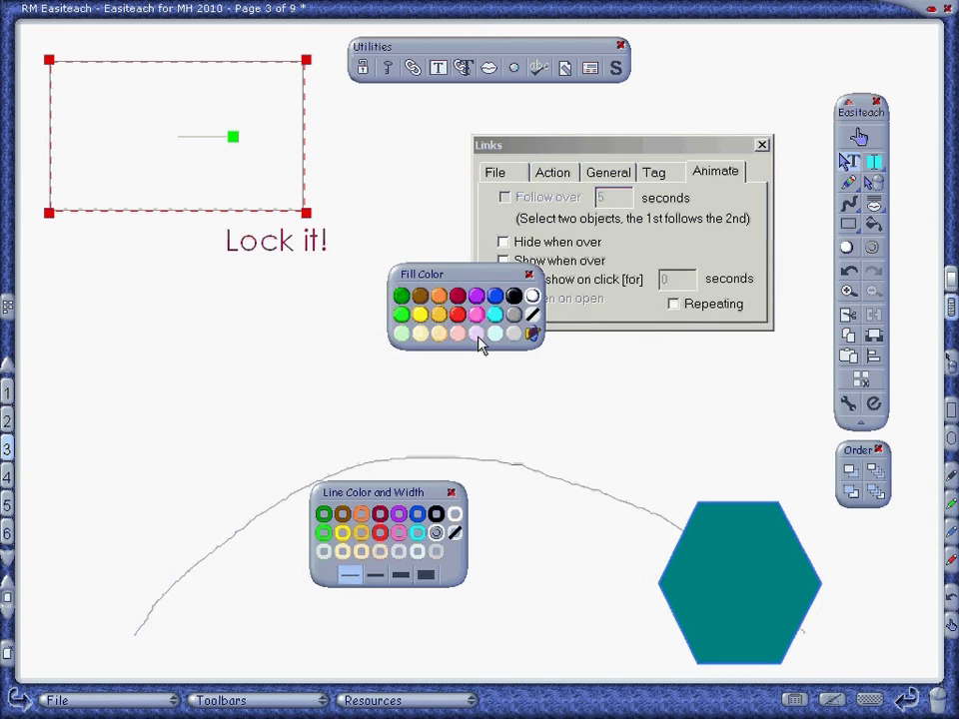
left_click(495, 296)
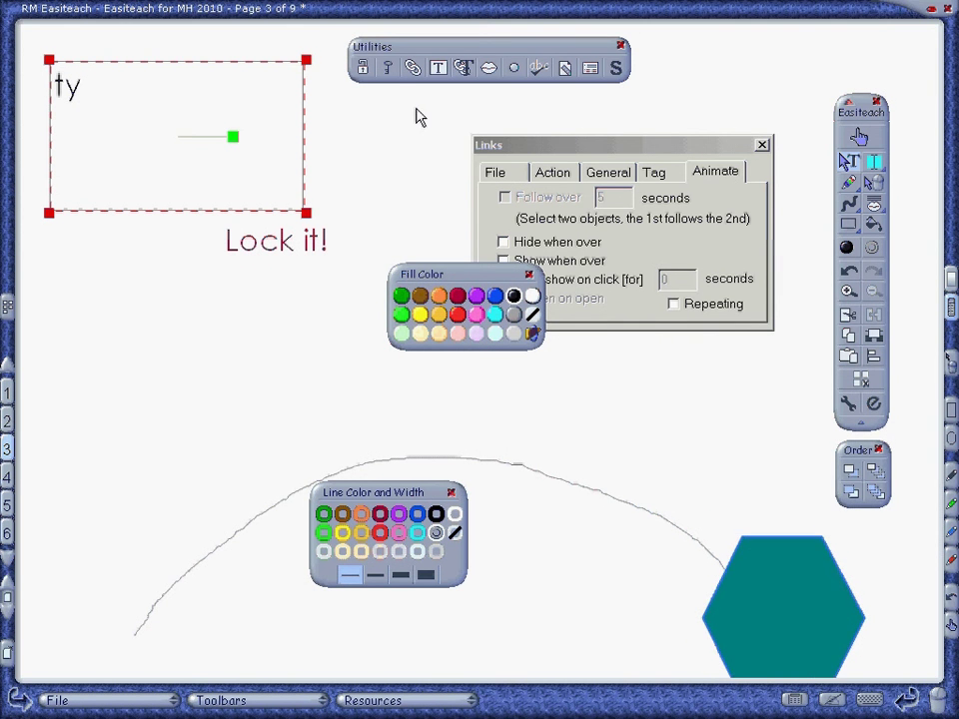
Complete the first line in the text frame so it reads "type something", and start a new line
left_click(101, 107)
type("pe somt")
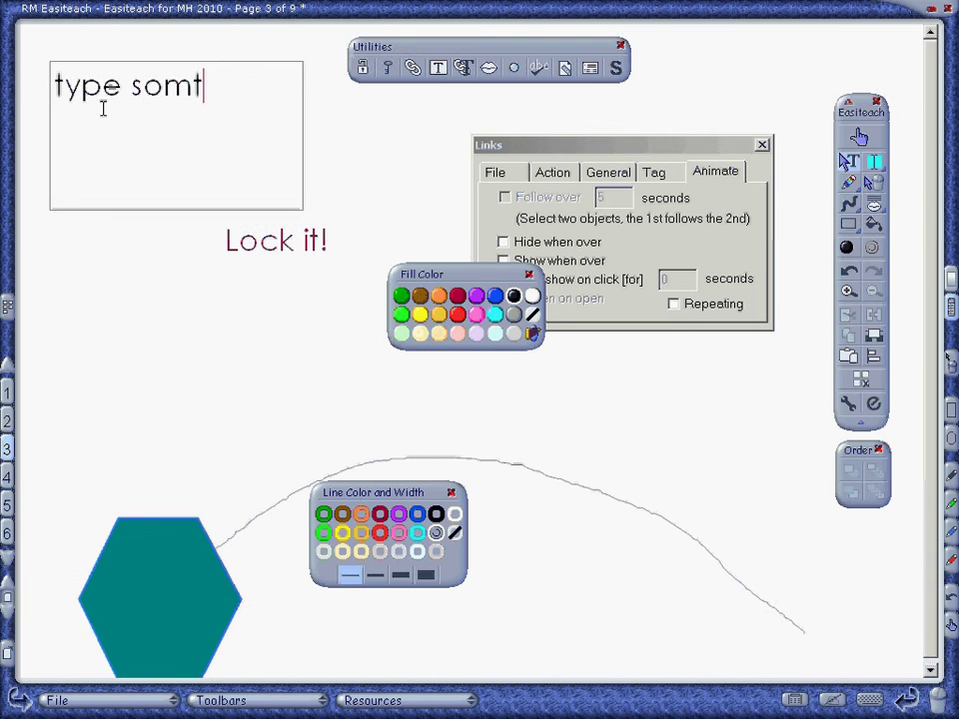
key("BackSpace")
type("et")
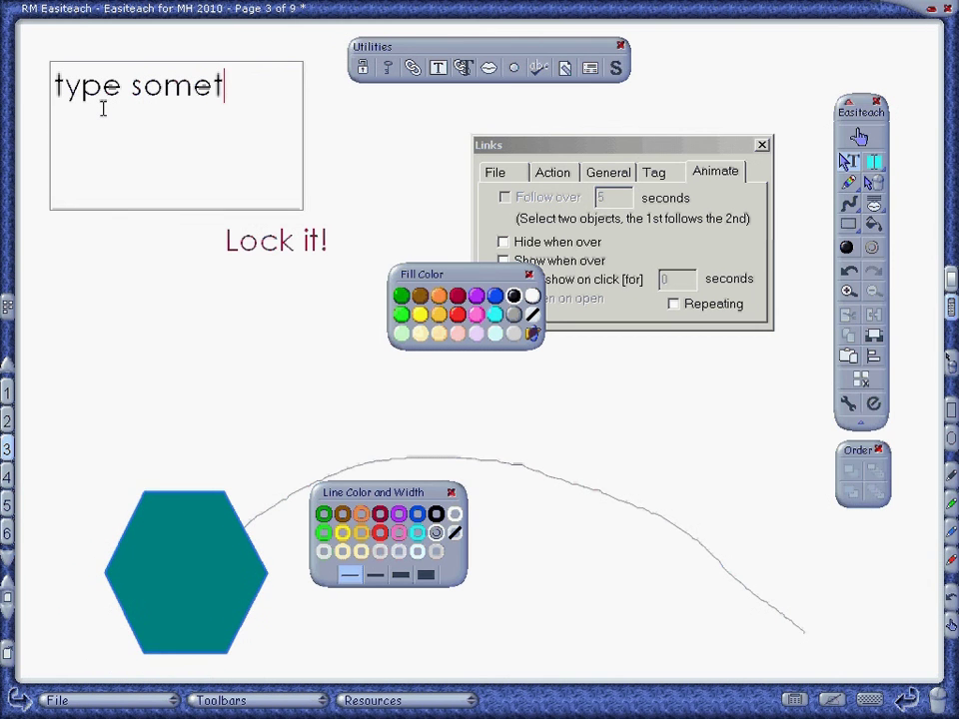
type("hing")
key("Return")
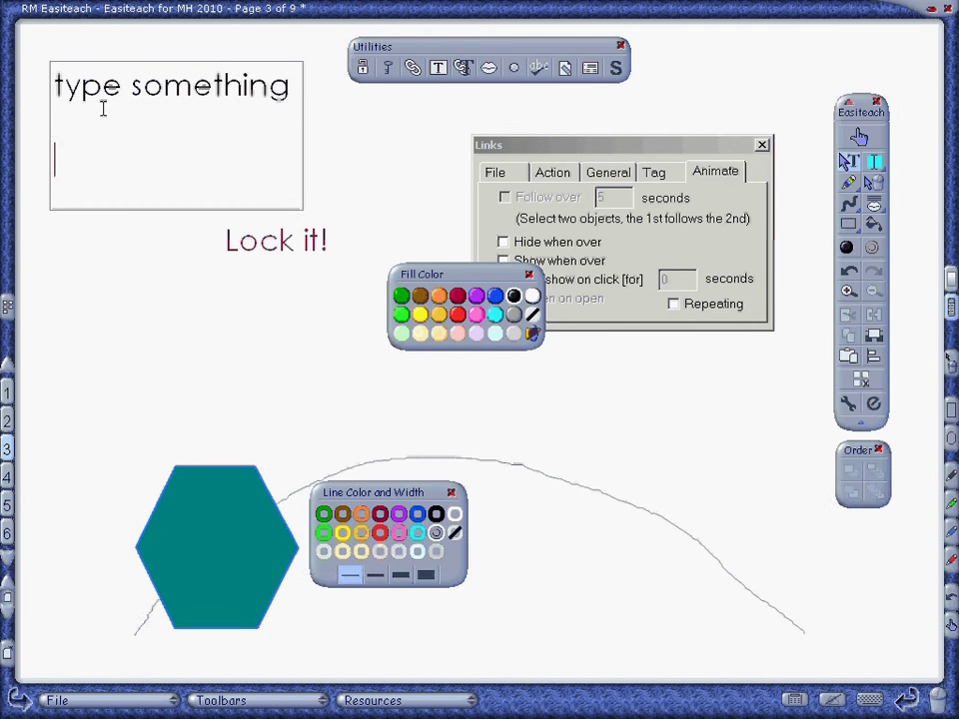
Continue the frame's text with "here", "and it" and "continues" on separate spaced lines so it overflows the frame
type("here")
key("Return")
key("Return")
type("and it")
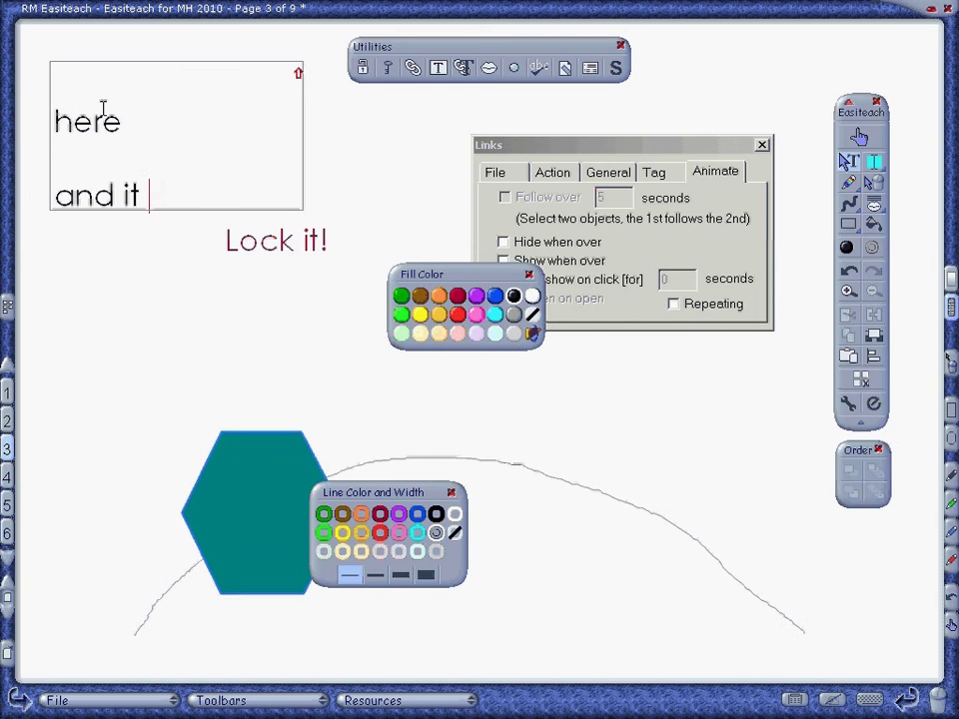
key("Return")
type("contin")
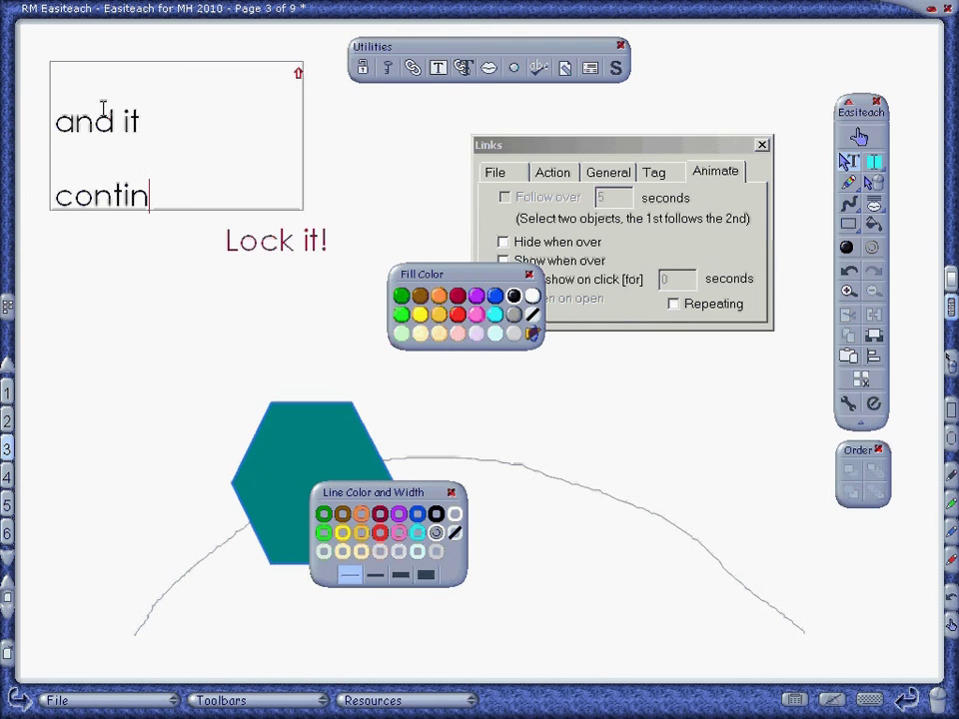
type("ues")
key("Return")
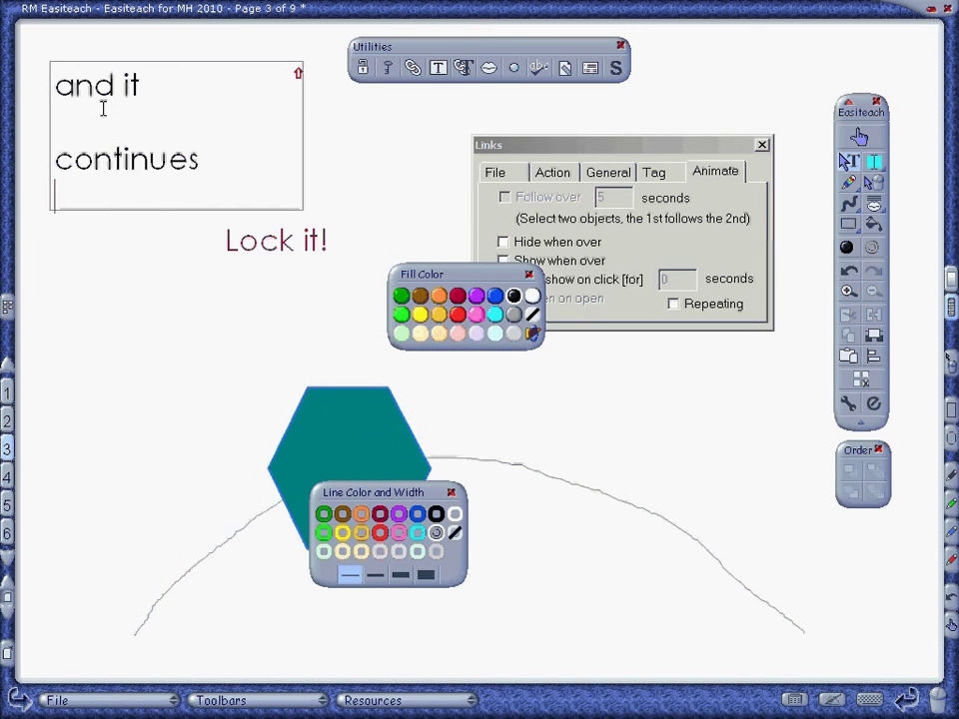
Move the text cursor back and forth through the frame's lines to demonstrate how its contents scroll
key("Left")
key("Left")
key("Left")
key("Left")
key("Left")
key("Left")
key("Left")
key("Left")
key("Left")
key("Left")
key("Left")
key("Left")
key("Left")
key("Left")
key("Left")
key("Left")
key("Left")
key("Left")
key("Left")
key("Left")
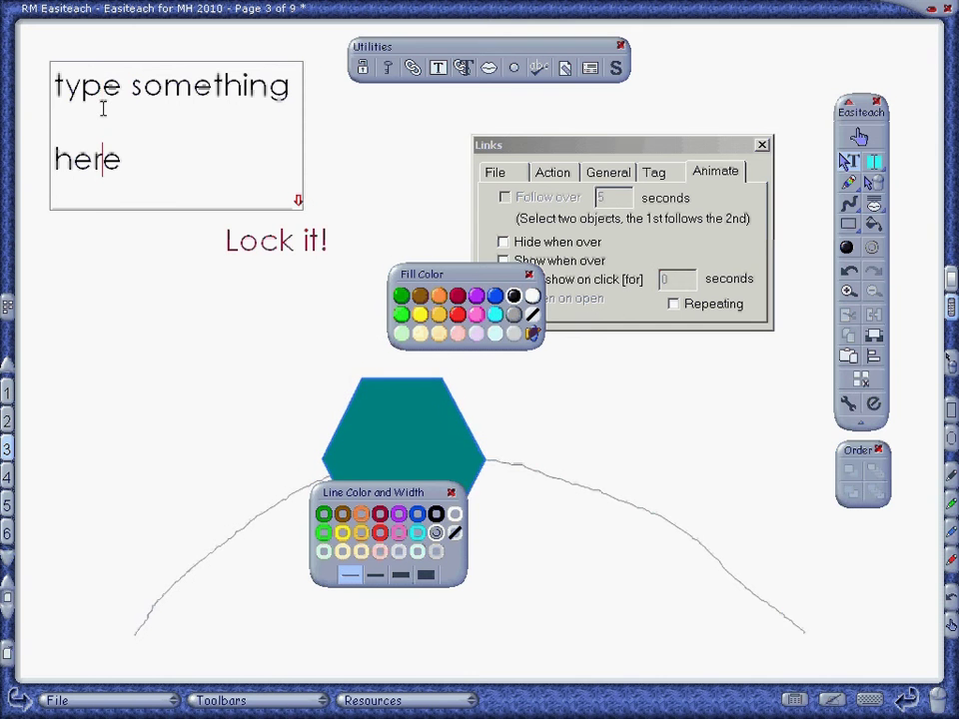
key("Down")
key("Down")
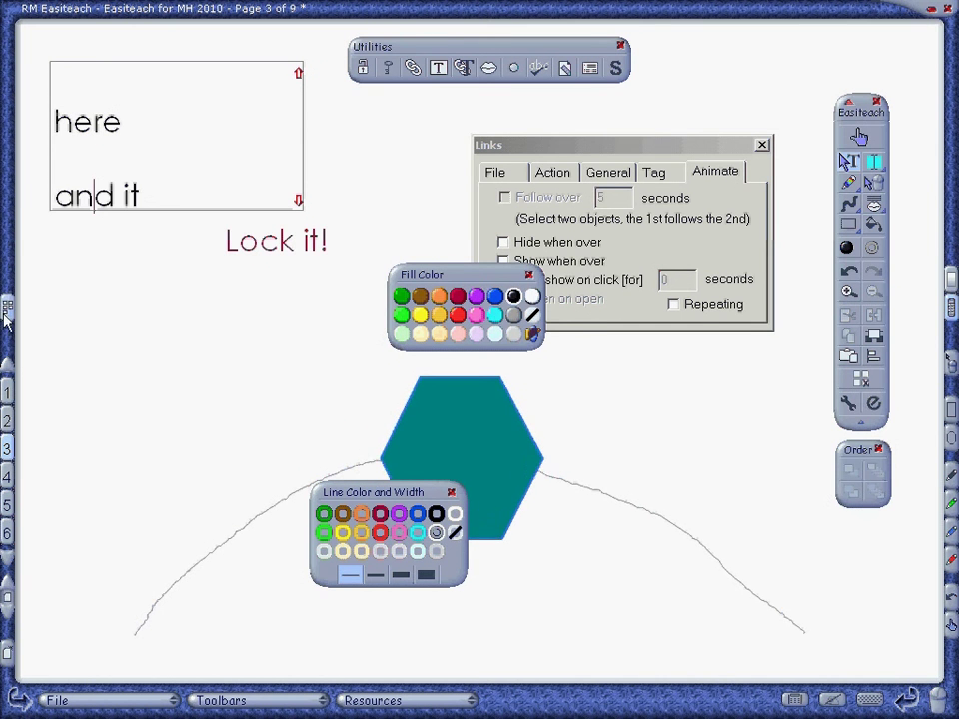
Open the Agendas page from the storyboard and scroll its text frame back to earlier dates
left_click(7, 306)
left_click(71, 352)
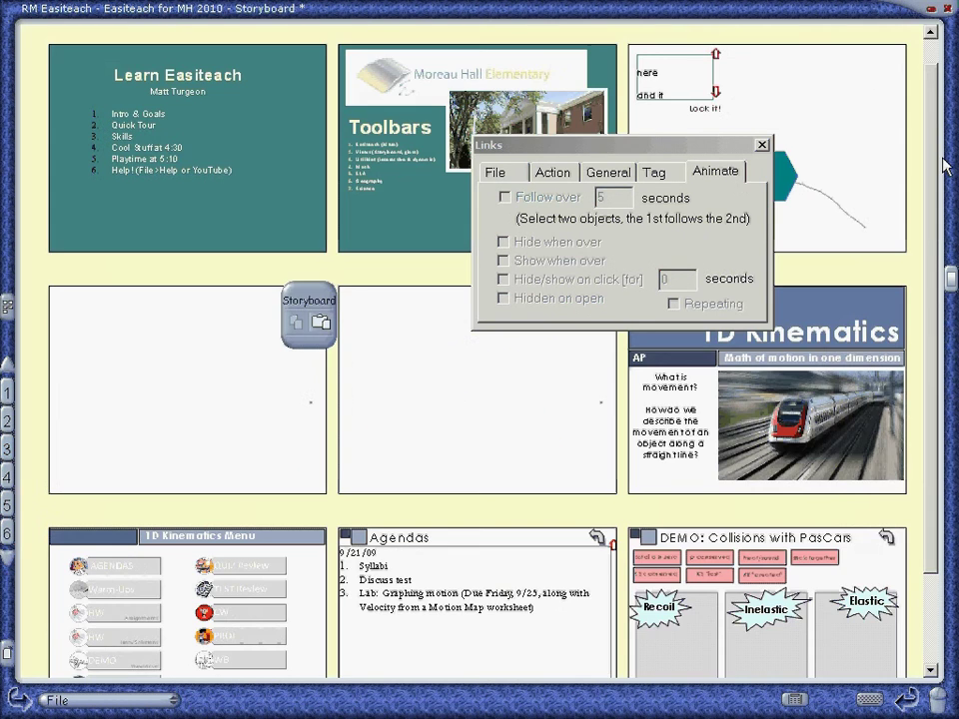
scroll(933, 471, "down", 2)
left_click(411, 496)
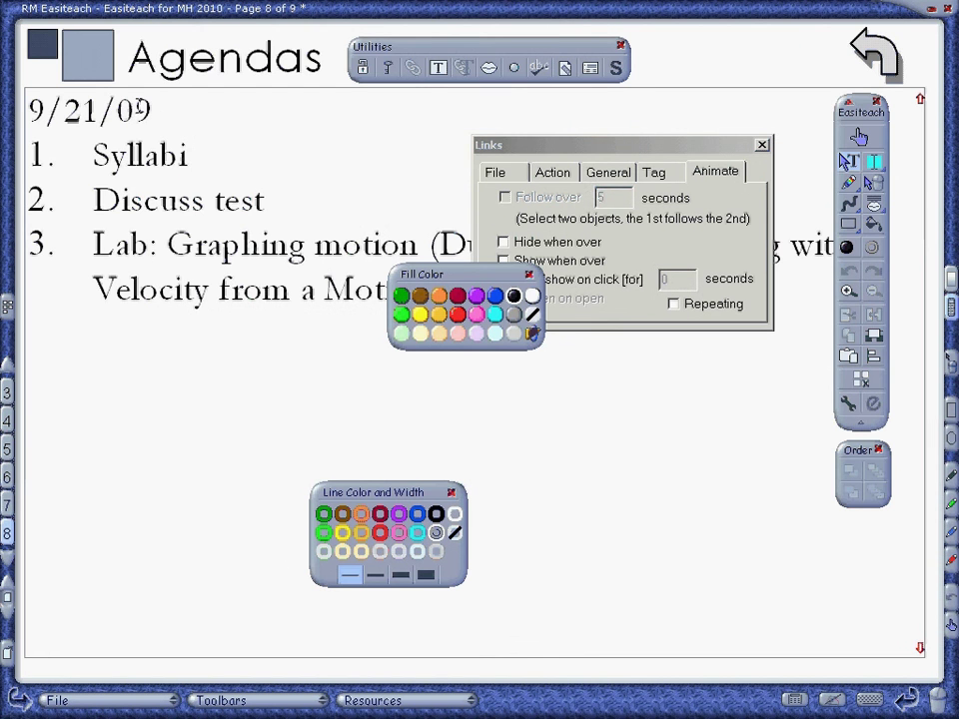
left_click(92, 428)
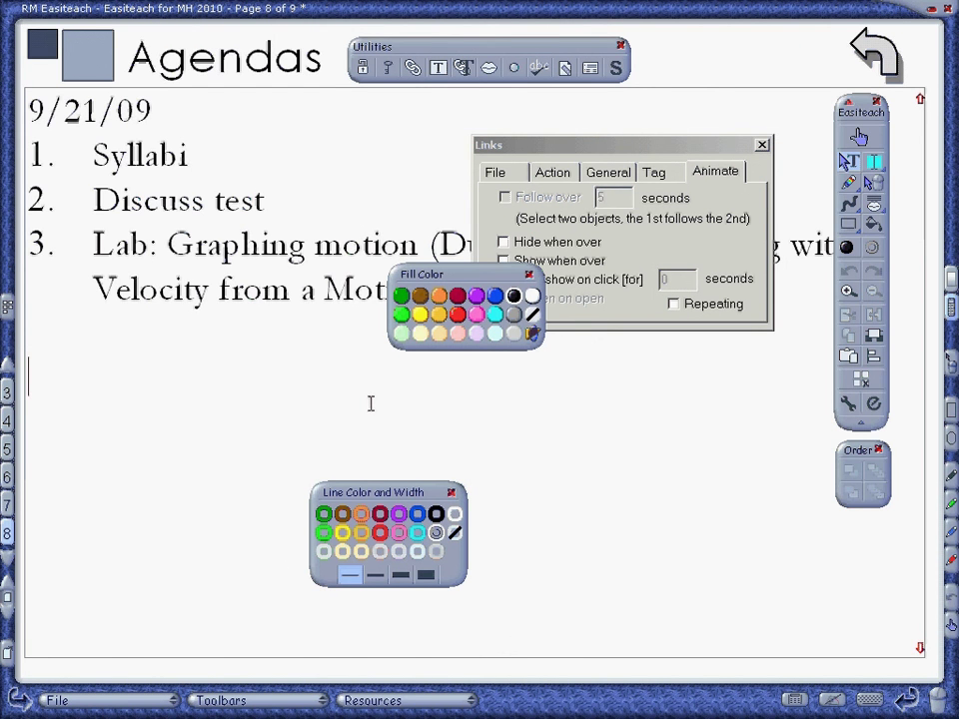
key("Page_Up")
key("Page_Up")
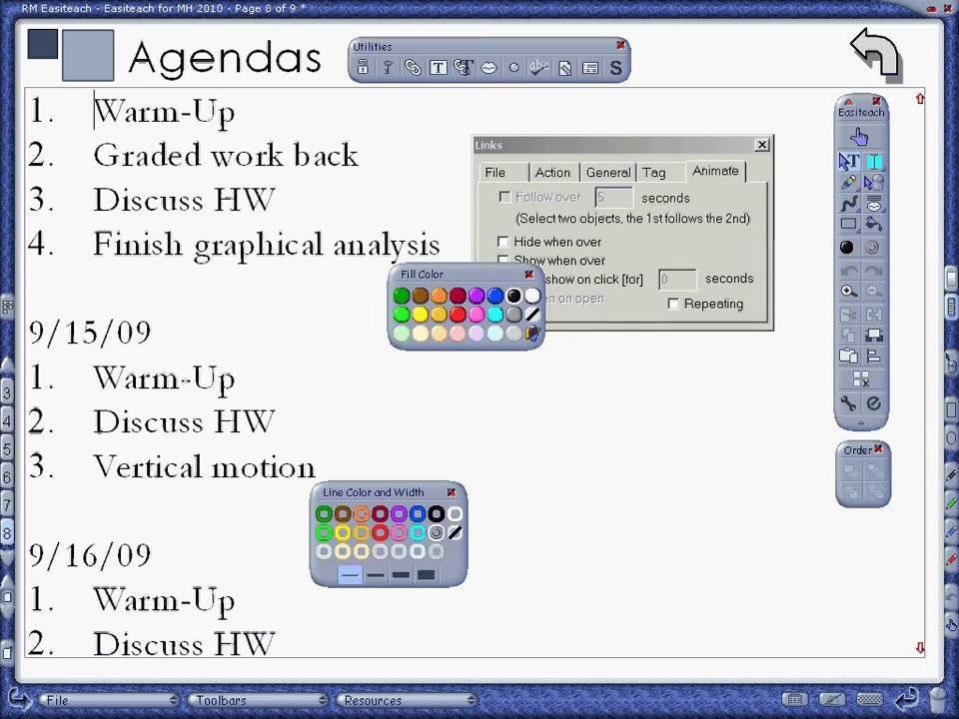
Return to page 3 through the storyboard and close the Line Color and Width and Fill Color palettes
left_click(7, 306)
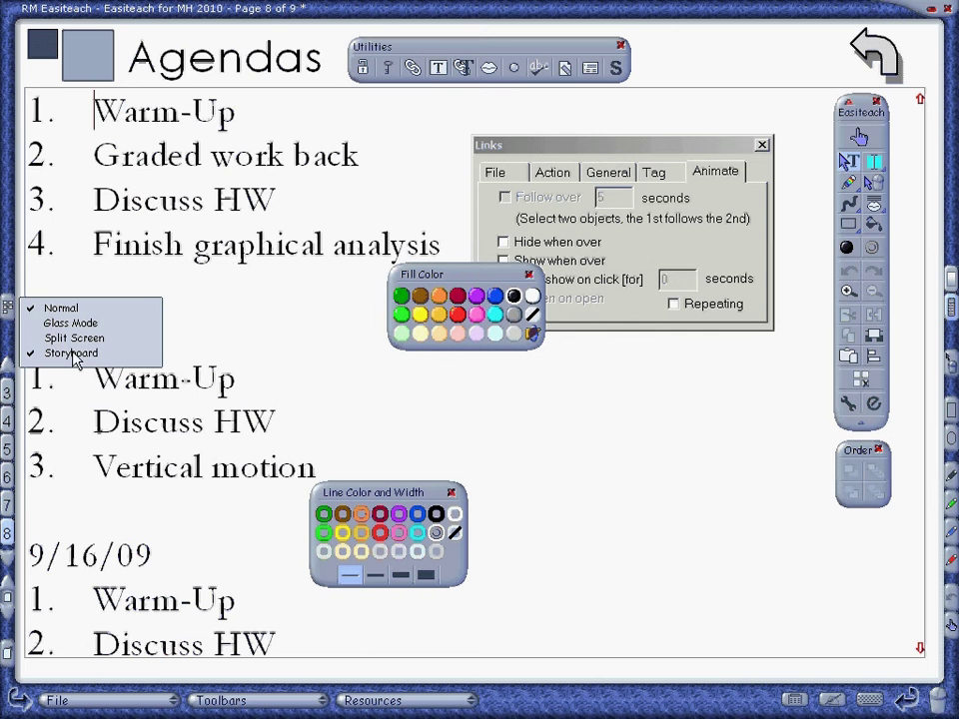
left_click(71, 354)
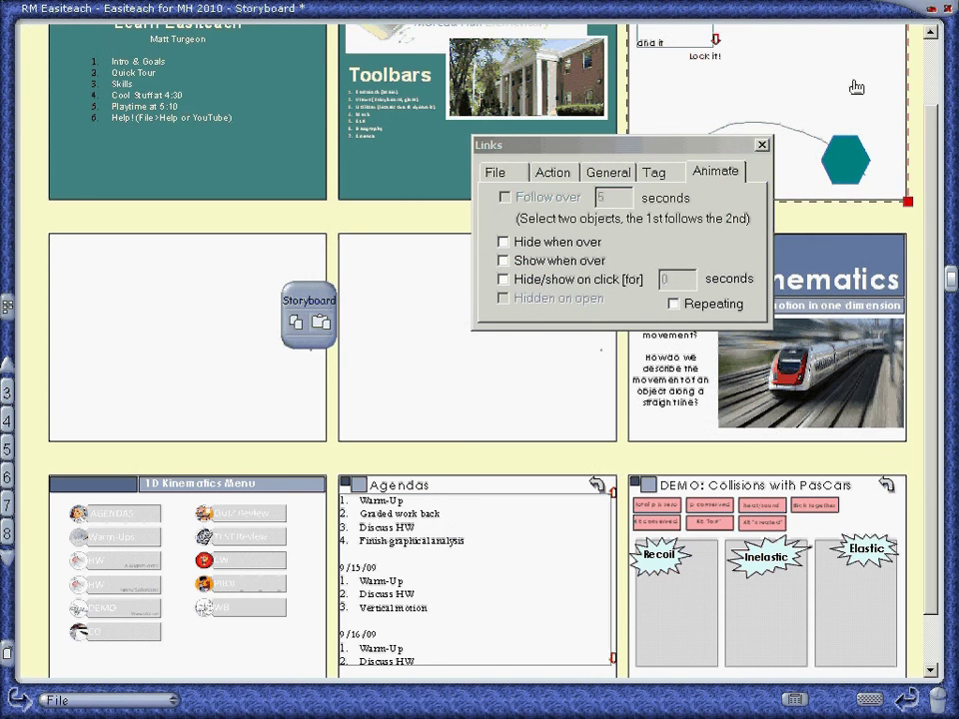
double_click(852, 90)
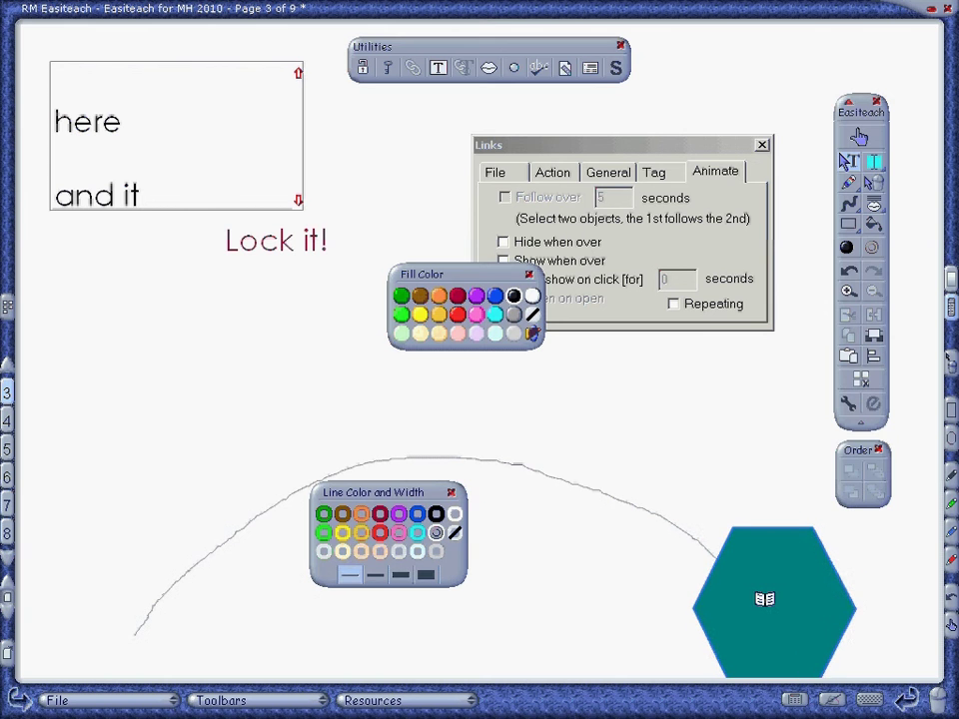
left_click_drag(764, 596, 796, 607)
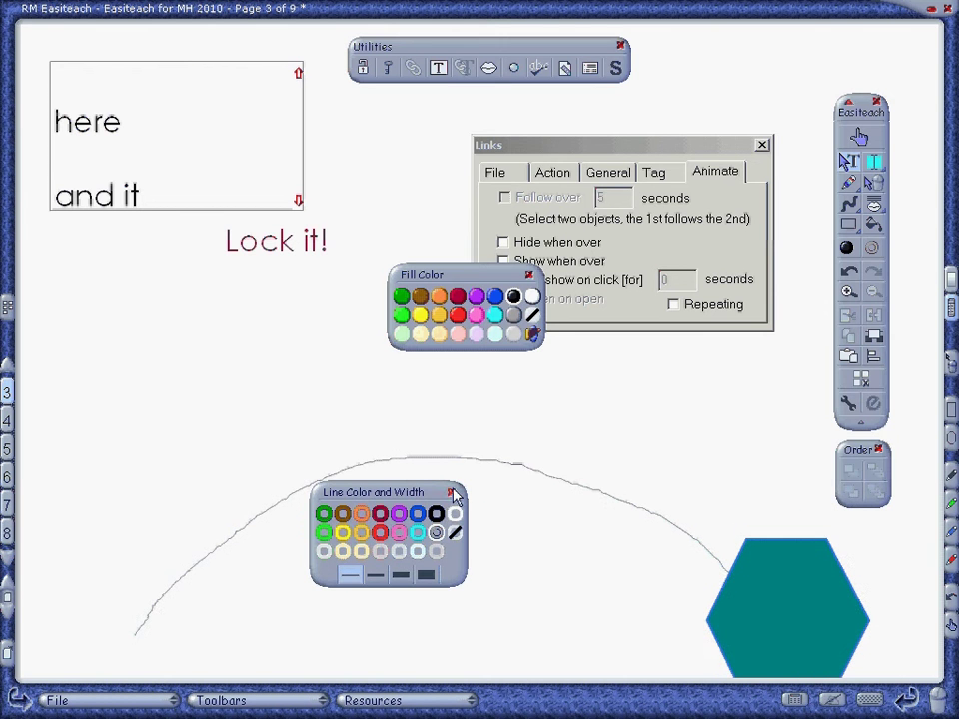
left_click(450, 492)
left_click(529, 273)
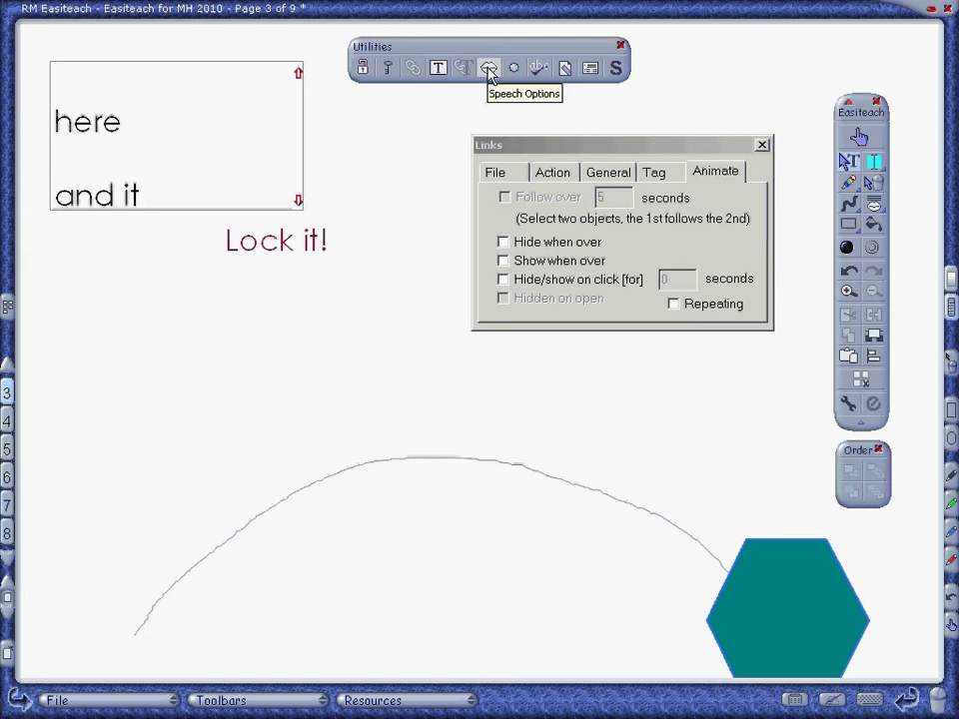
Try grey, purple and pale pink page backgrounds, settle on pale cyan, and move the Background toolbar below the text frame
left_click(566, 69)
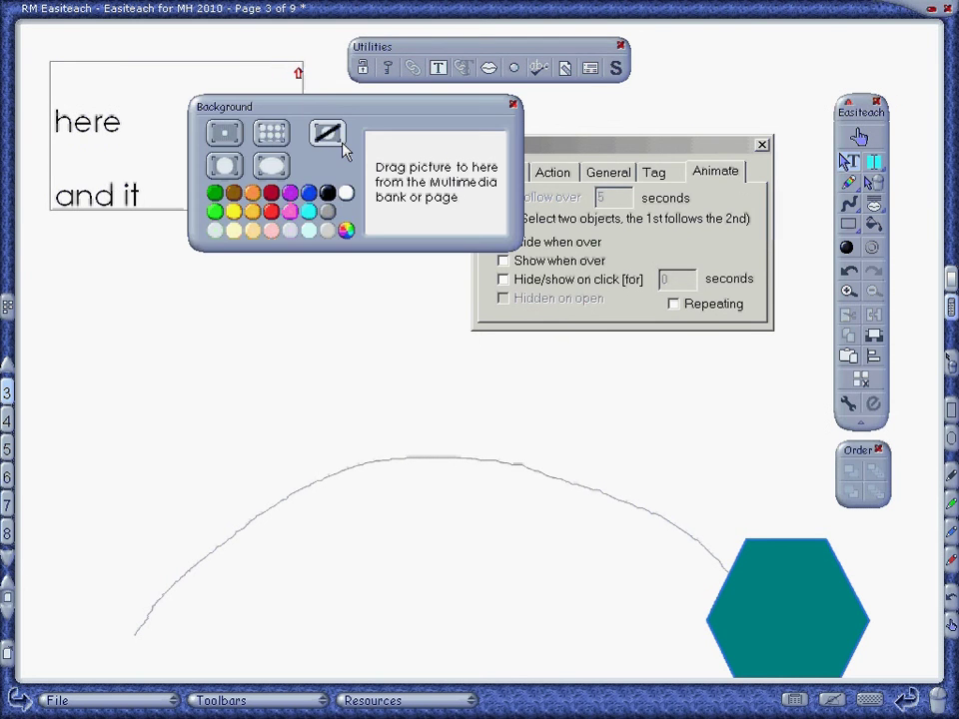
left_click(327, 211)
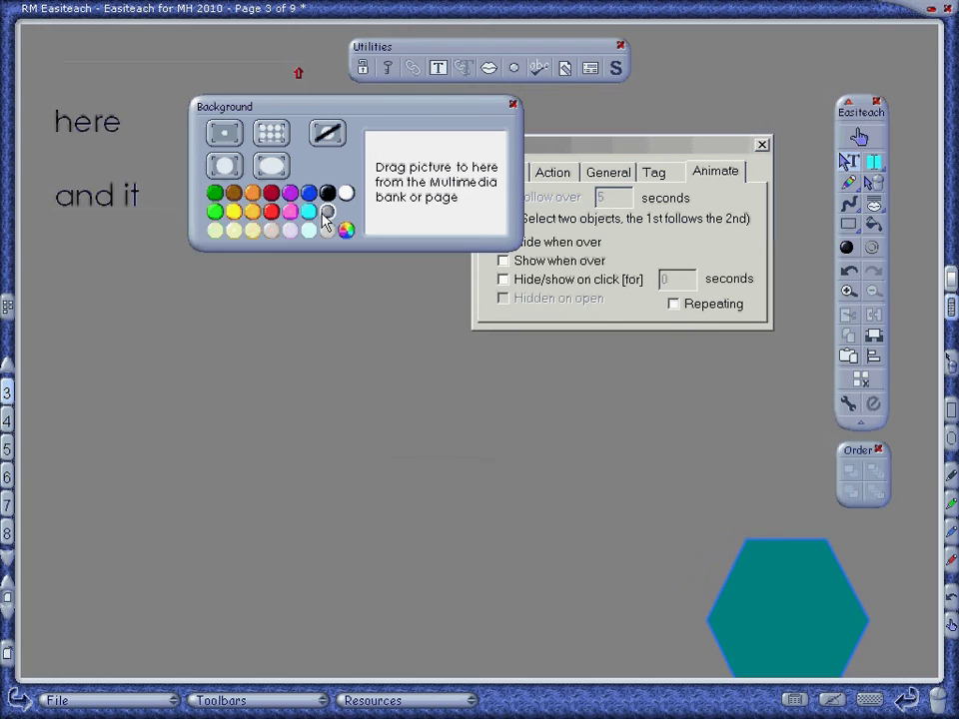
left_click(290, 191)
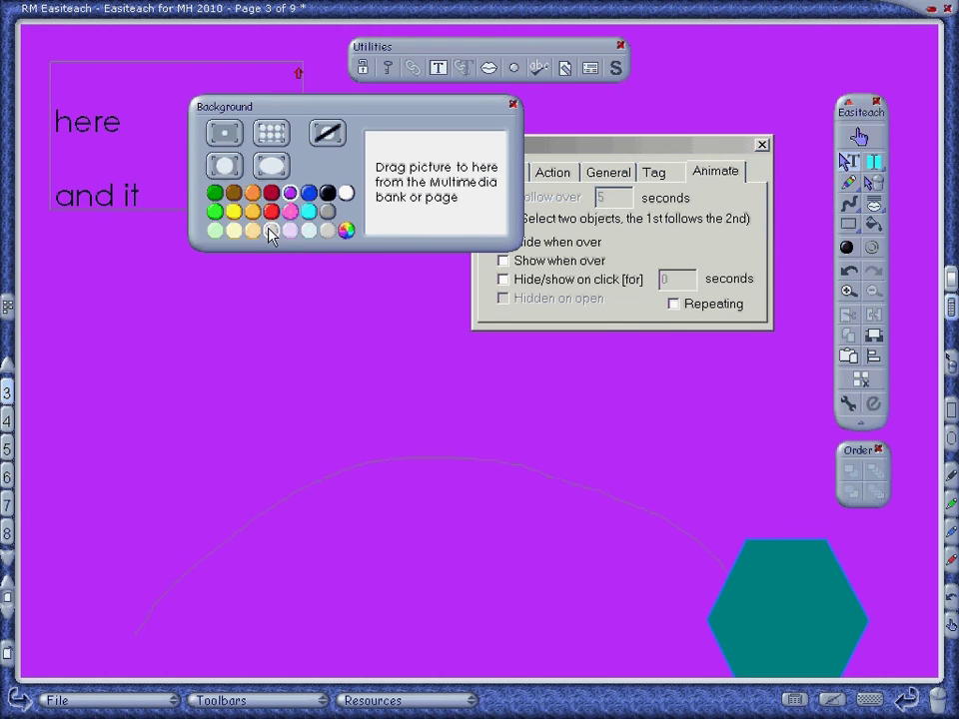
left_click(271, 231)
left_click(309, 231)
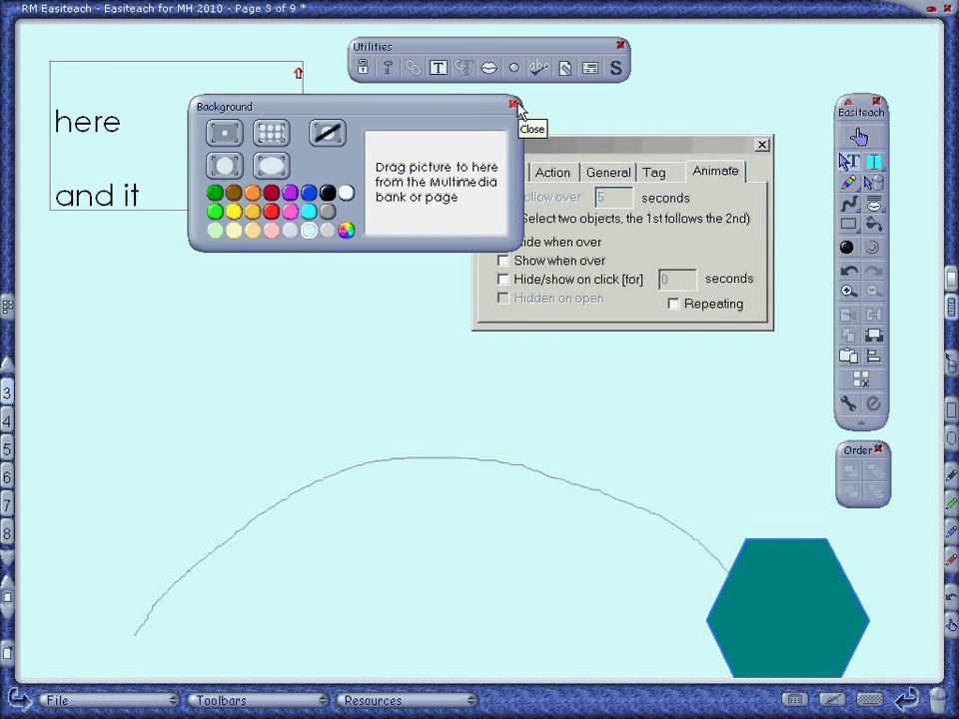
left_click_drag(472, 106, 381, 261)
left_click(397, 701)
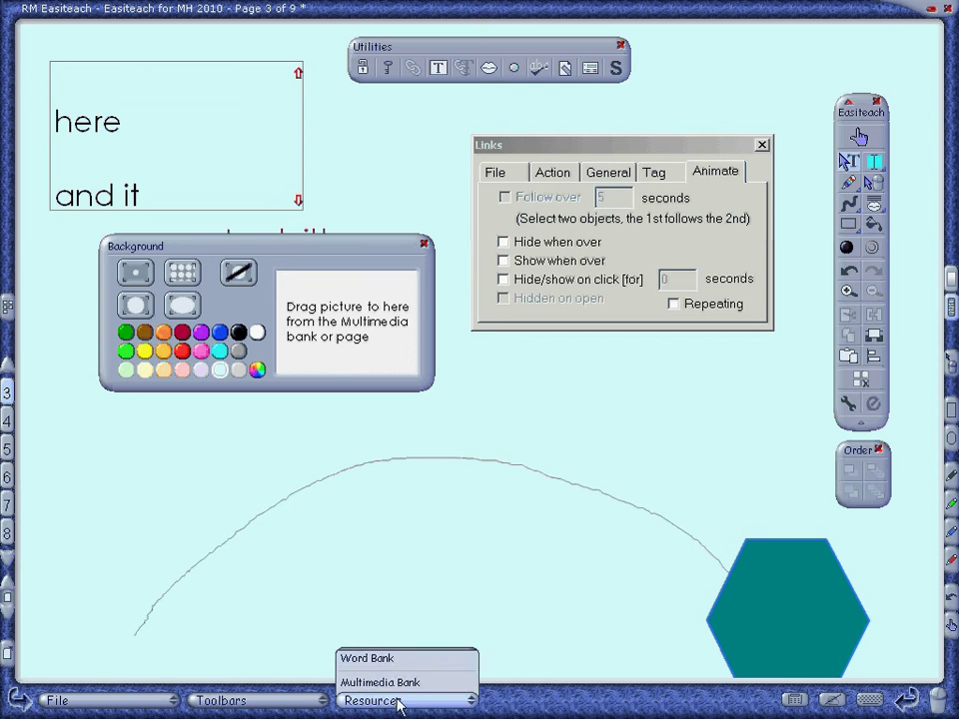
left_click(400, 683)
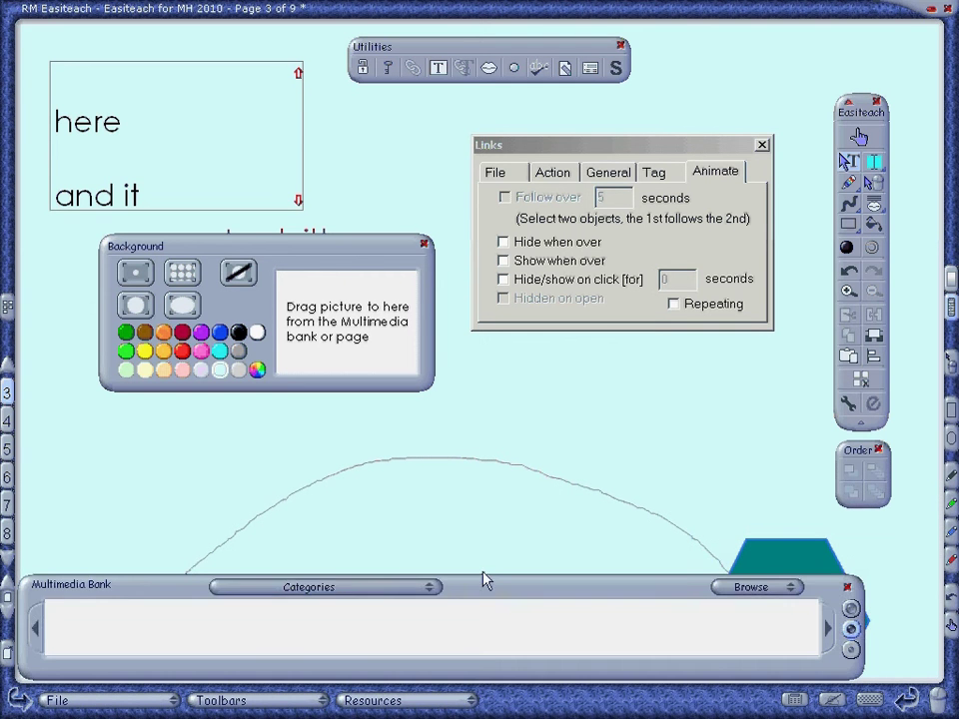
left_click(379, 592)
left_click(847, 587)
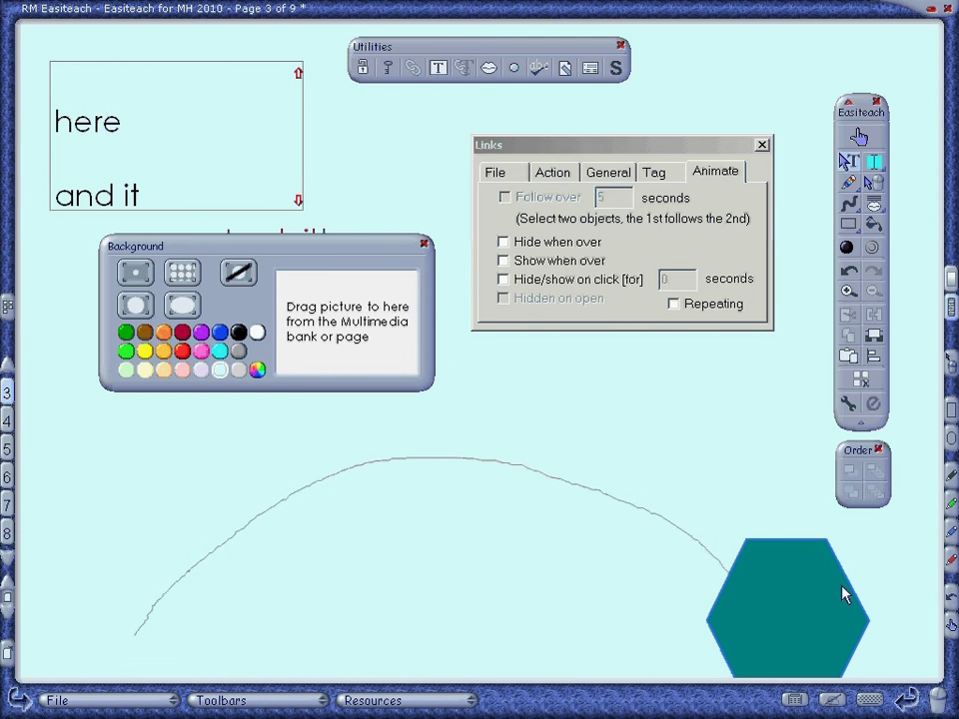
Open the Multimedia Bank and show the Seaside category
left_click(399, 702)
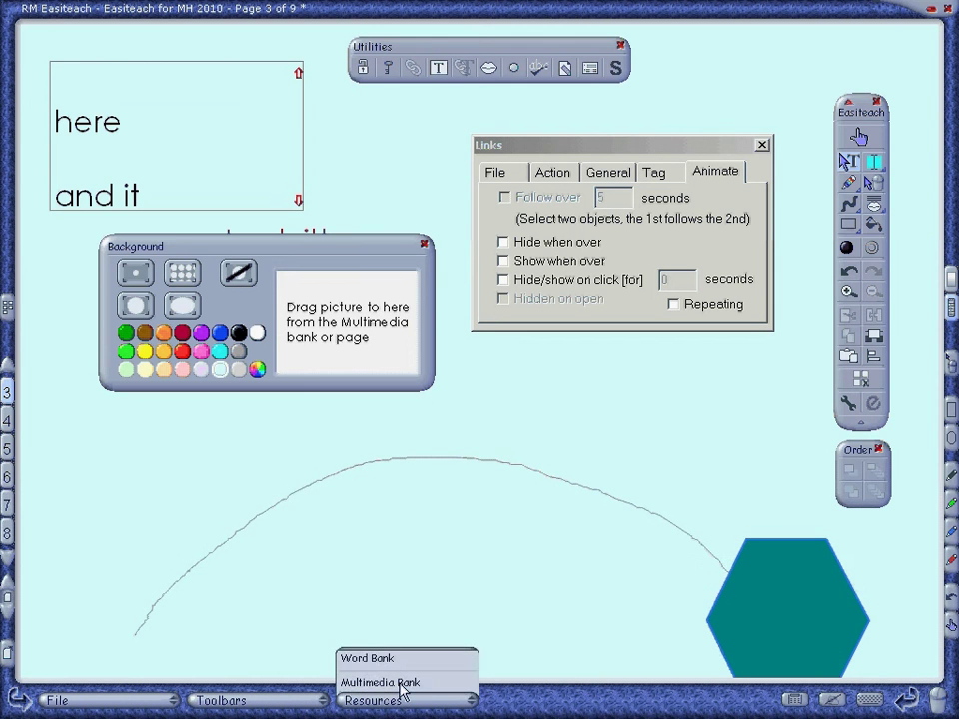
left_click(403, 684)
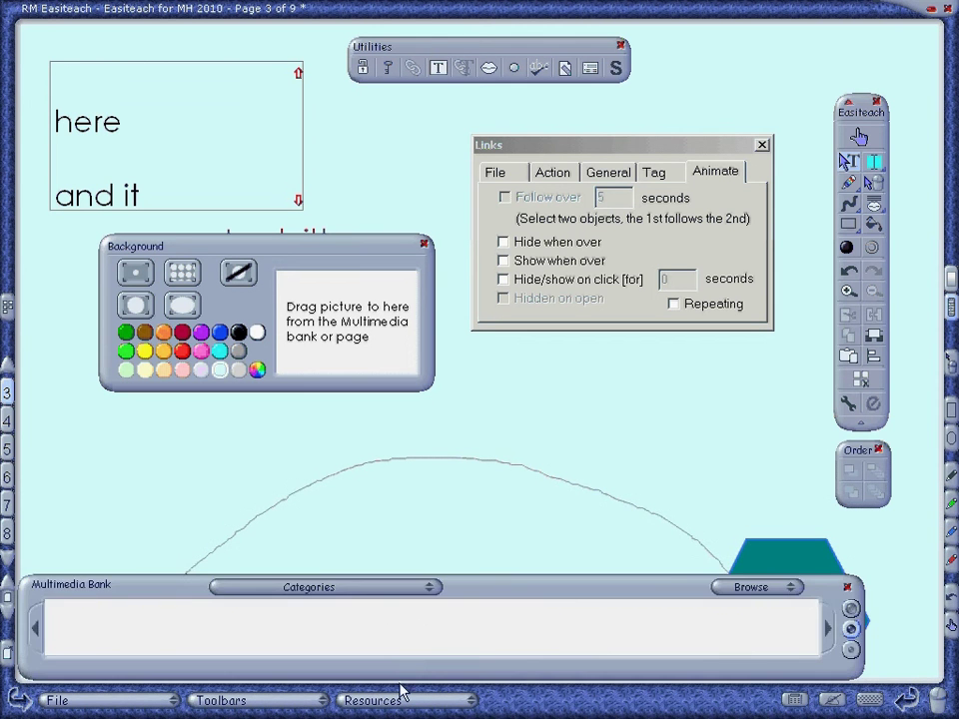
left_click(389, 597)
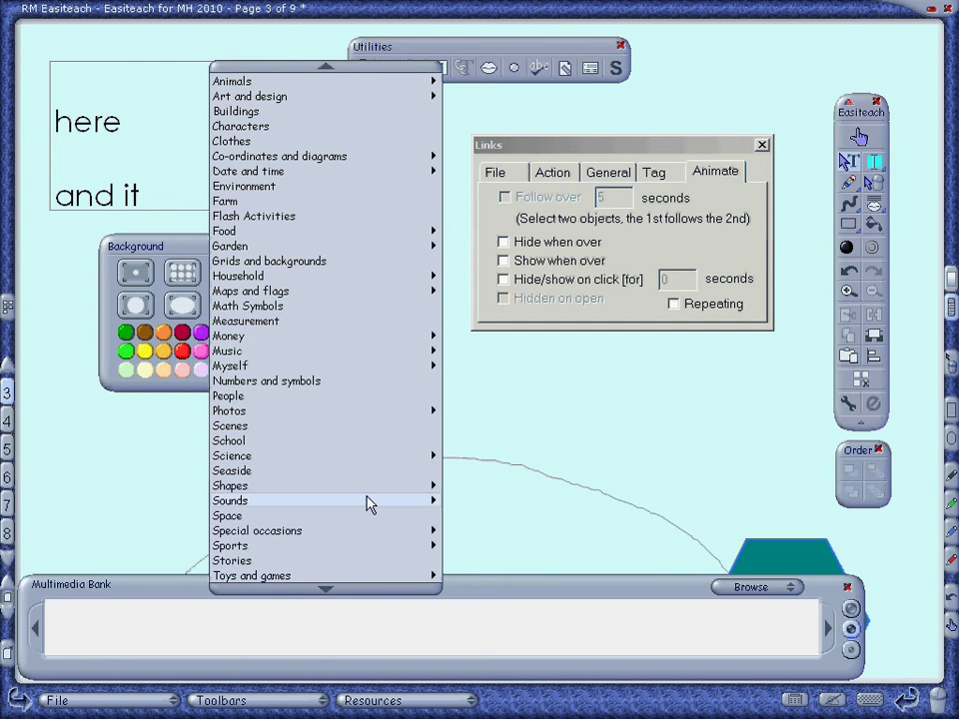
left_click(370, 471)
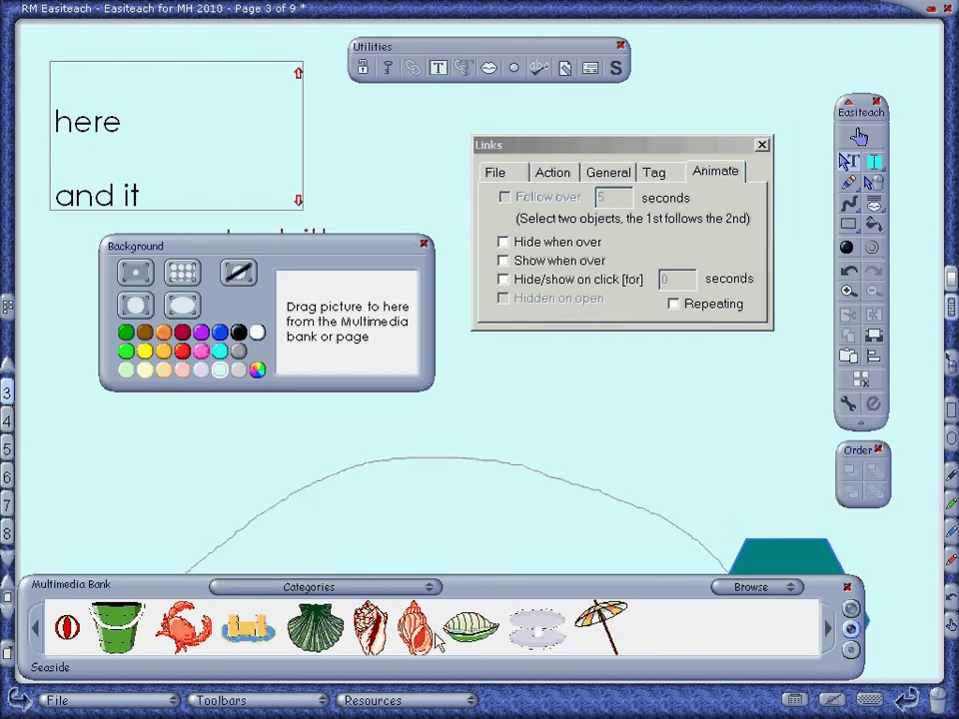
Place the beach umbrella and the green striped shell on the page, and try the shell at the large and small sizes
left_click_drag(612, 624, 739, 409)
left_click_drag(456, 644, 610, 398)
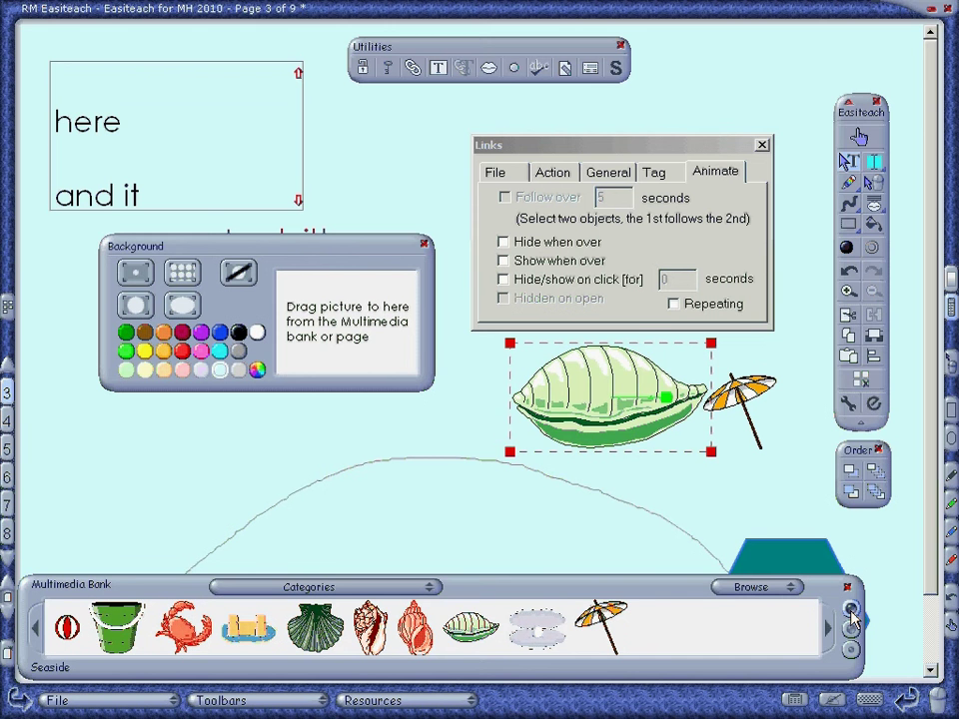
left_click(707, 640)
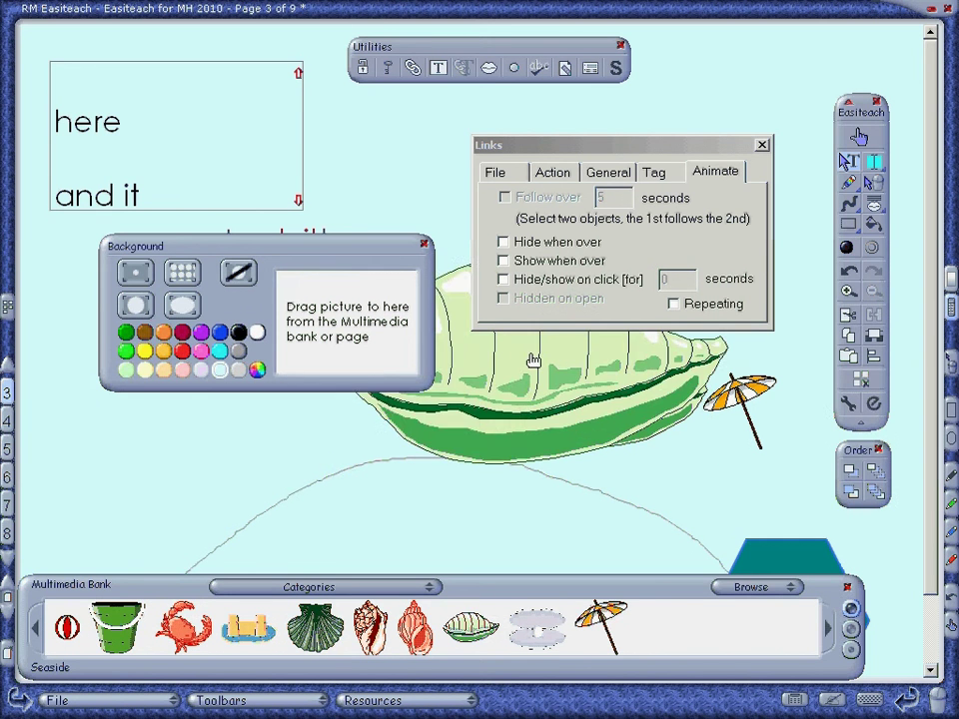
left_click(850, 649)
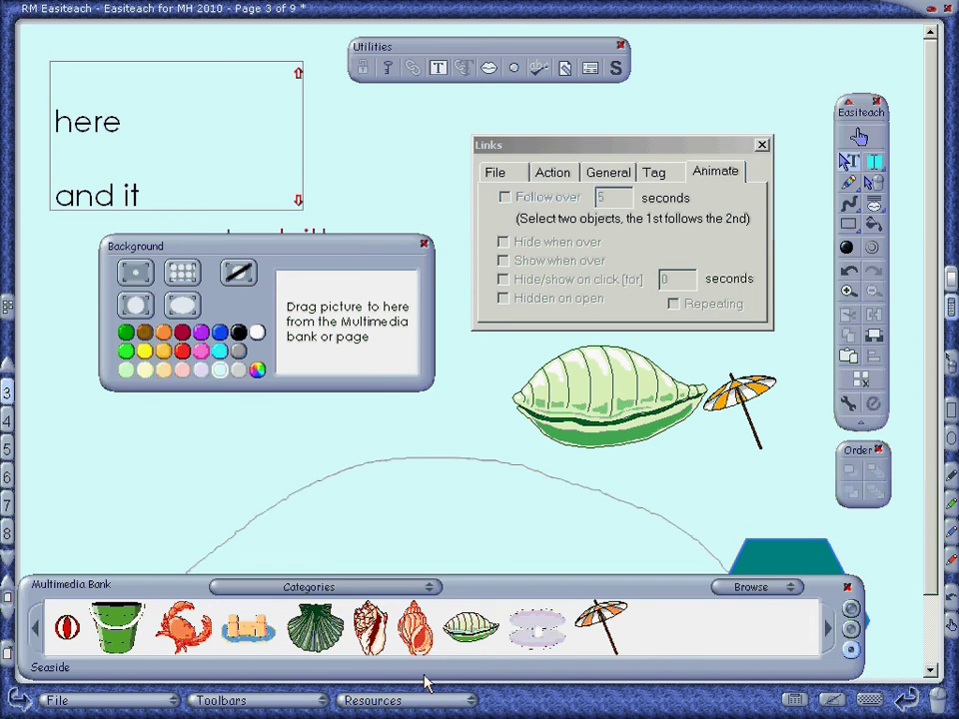
left_click_drag(470, 627, 494, 404)
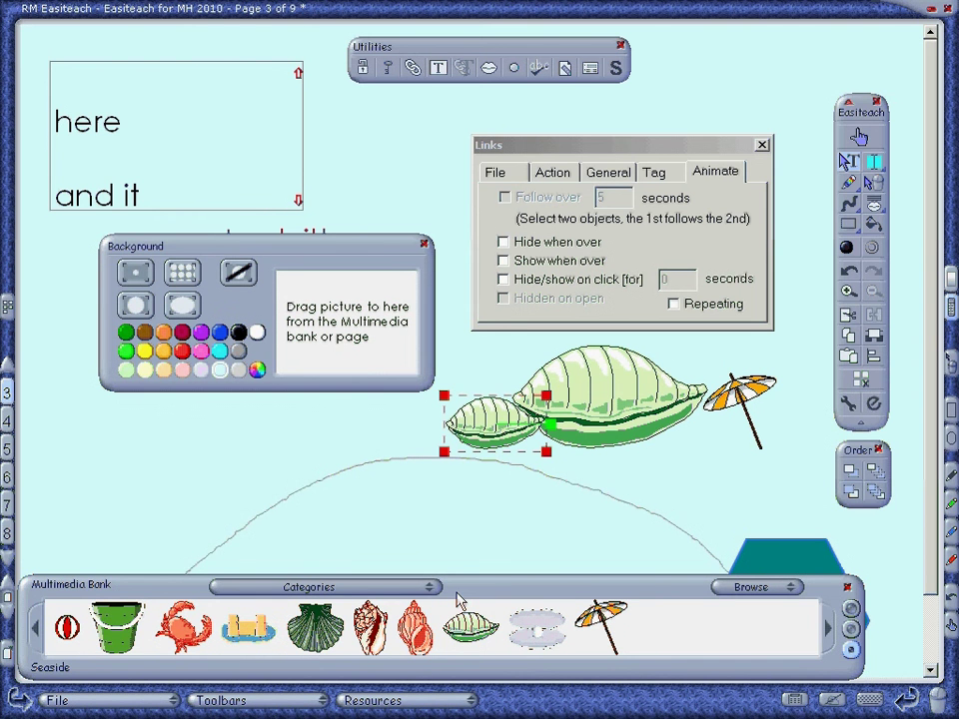
Undo the Seaside pictures placed on the page and close the Background toolbar
left_click(848, 273)
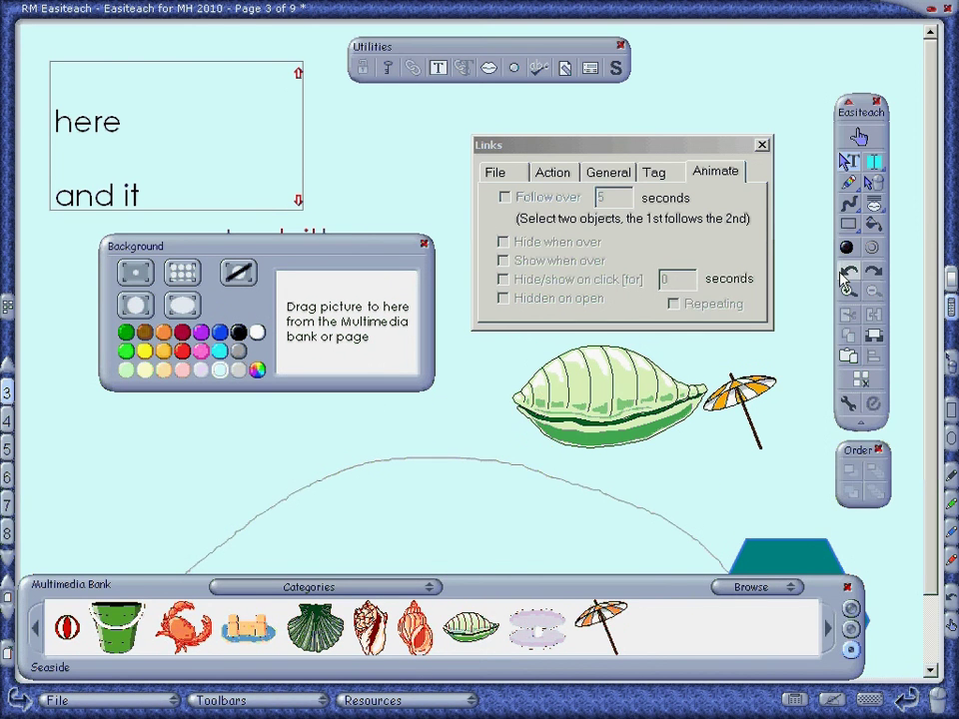
left_click(845, 280)
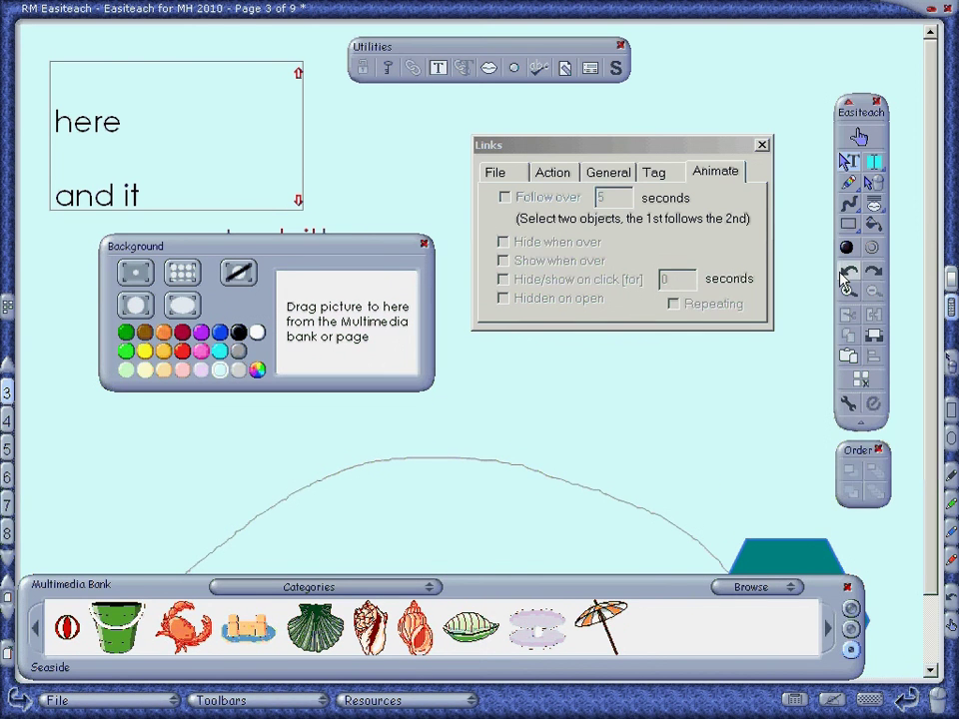
left_click(423, 243)
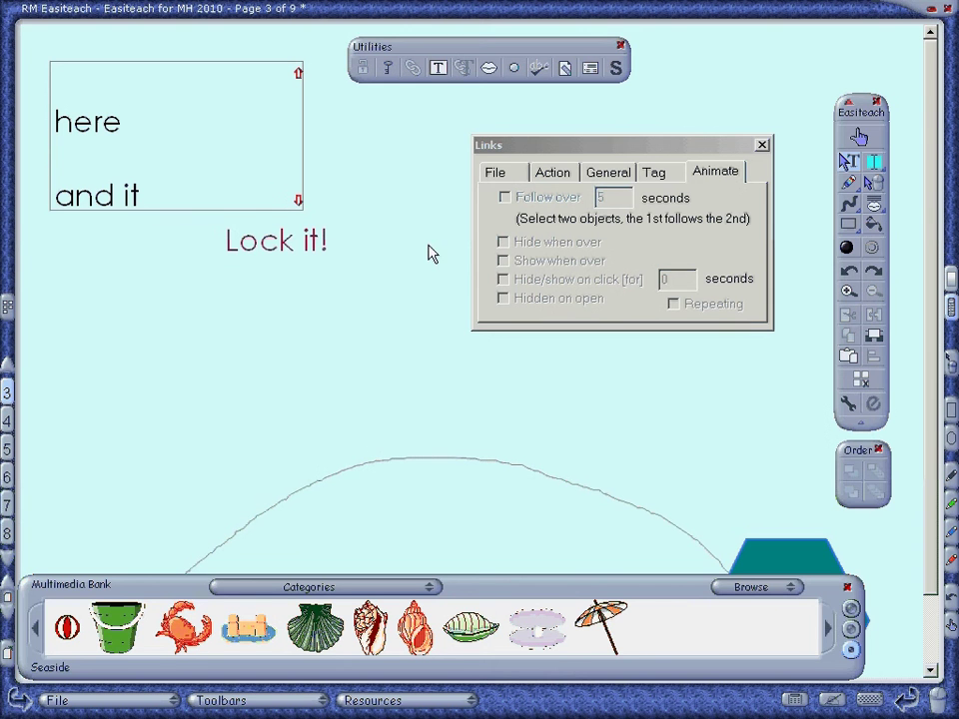
Close the Background toolbar and the Links window, and open the Object properties window from the repositioned Utilities toolbar
left_click(565, 67)
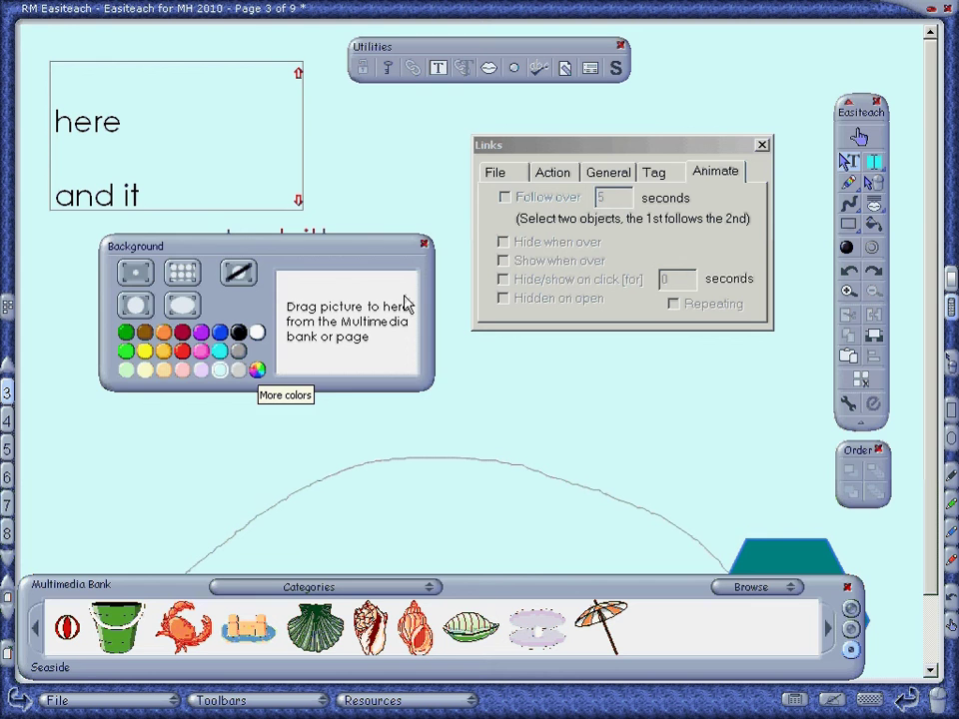
left_click(423, 242)
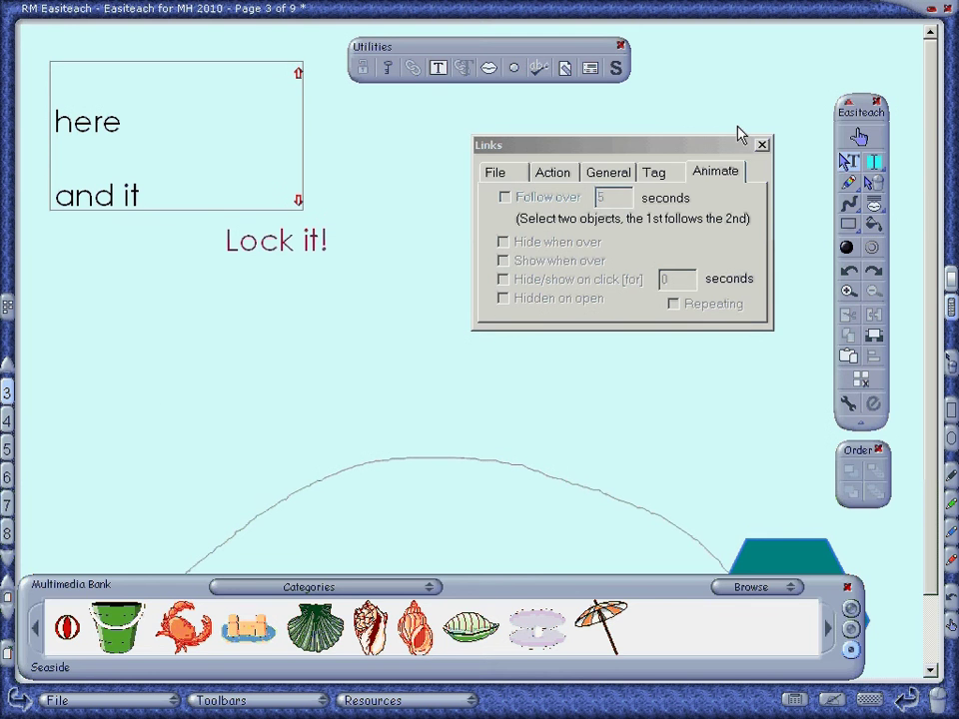
left_click(761, 145)
left_click_drag(582, 51, 701, 55)
left_click(593, 99)
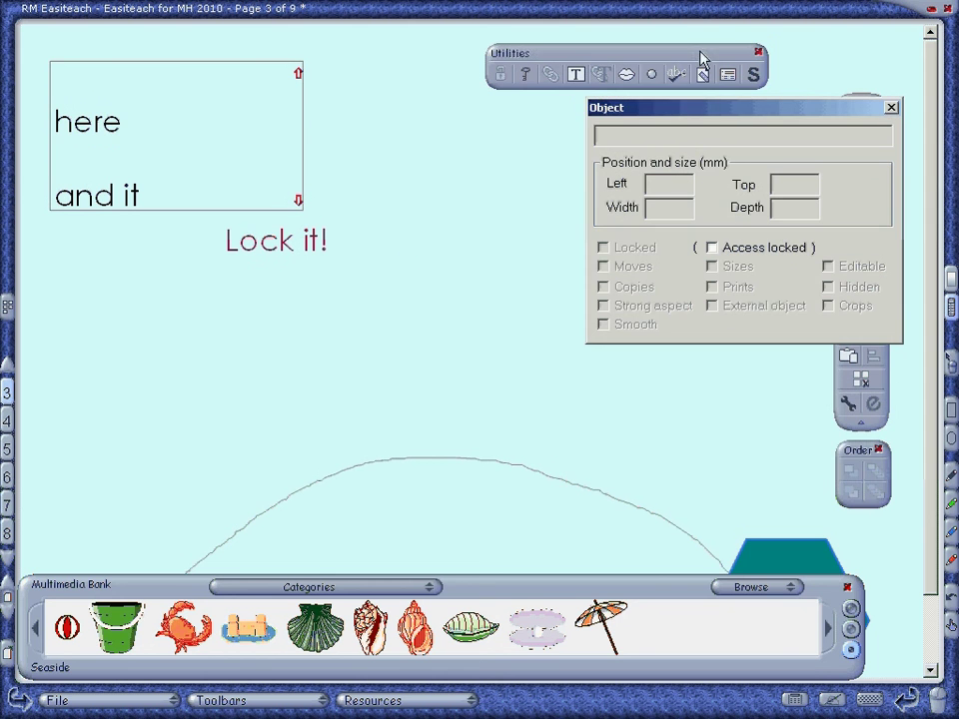
Place the green scallop shell from the Seaside category at the middle of the page and select it
left_click_drag(369, 307, 292, 203)
left_click(484, 343)
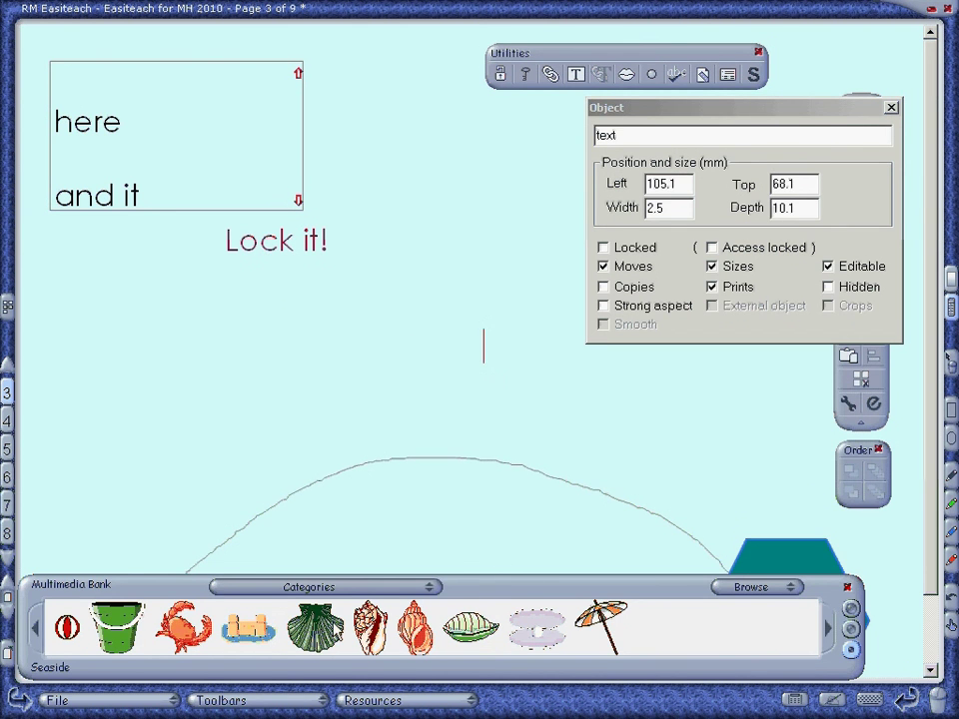
left_click_drag(316, 627, 488, 326)
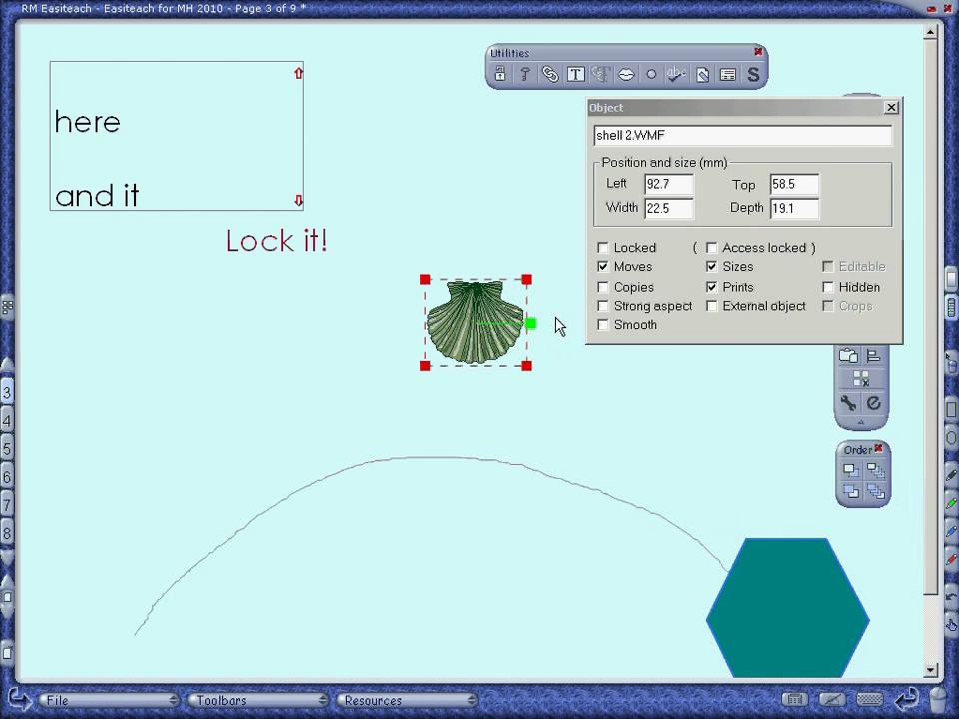
left_click_drag(796, 461, 665, 541)
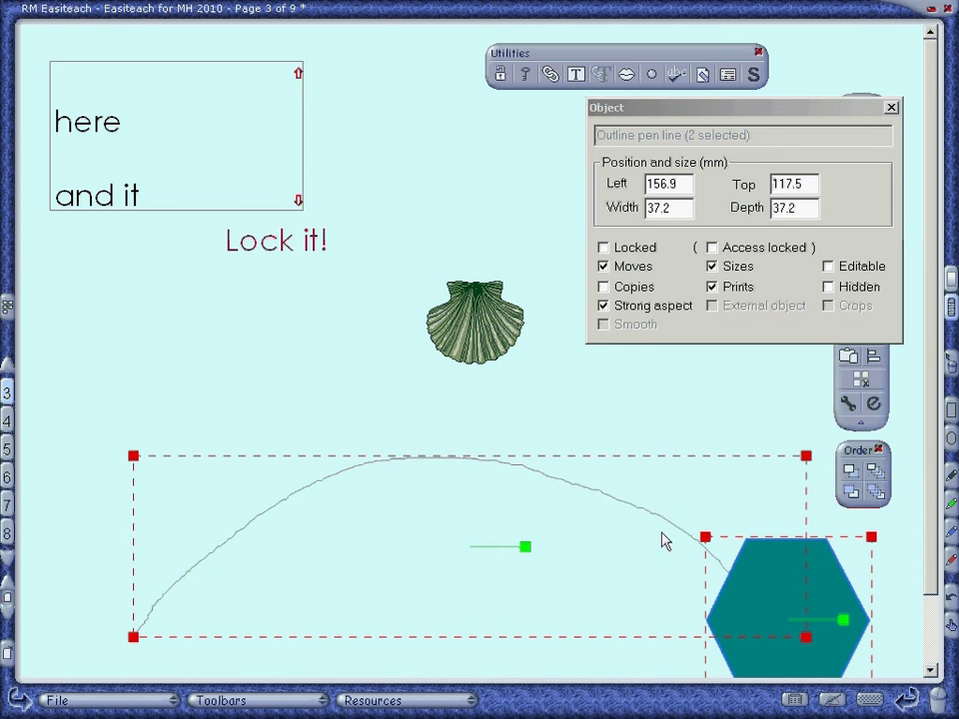
left_click(510, 311)
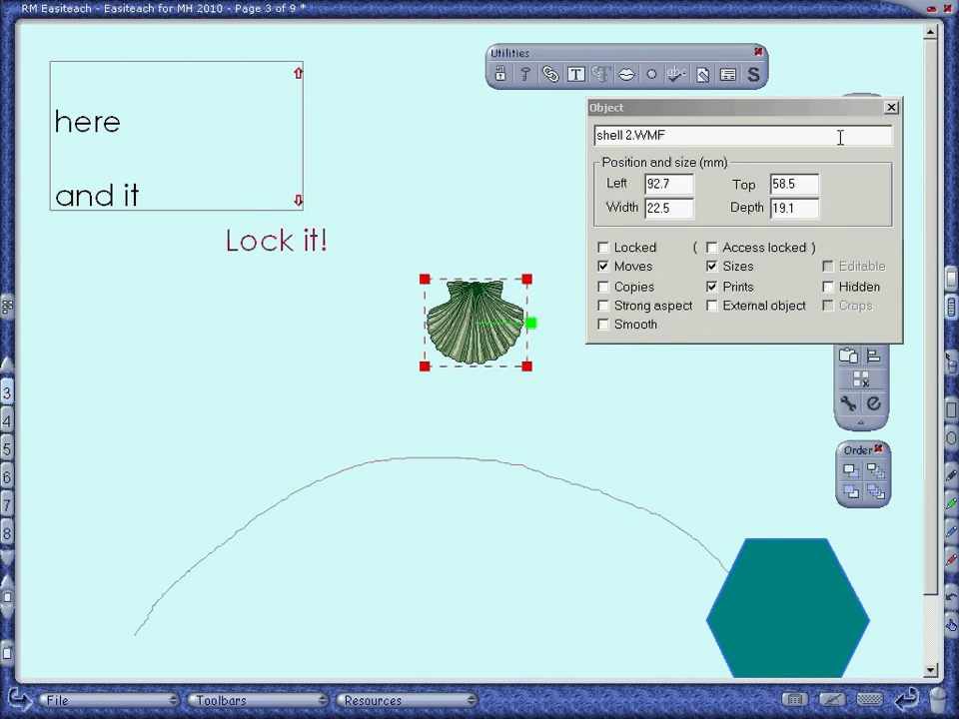
Delete the text frame, the curved line and the teal hexagon, and move the Object window clear of the shell
left_click_drag(844, 107, 734, 89)
left_click(243, 205)
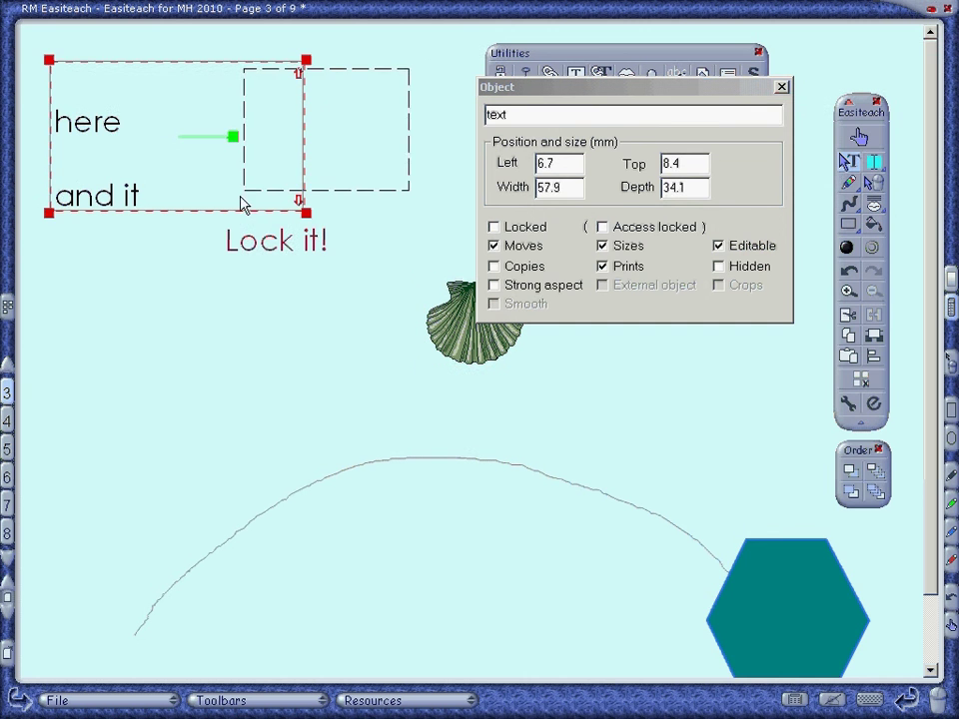
key("Delete")
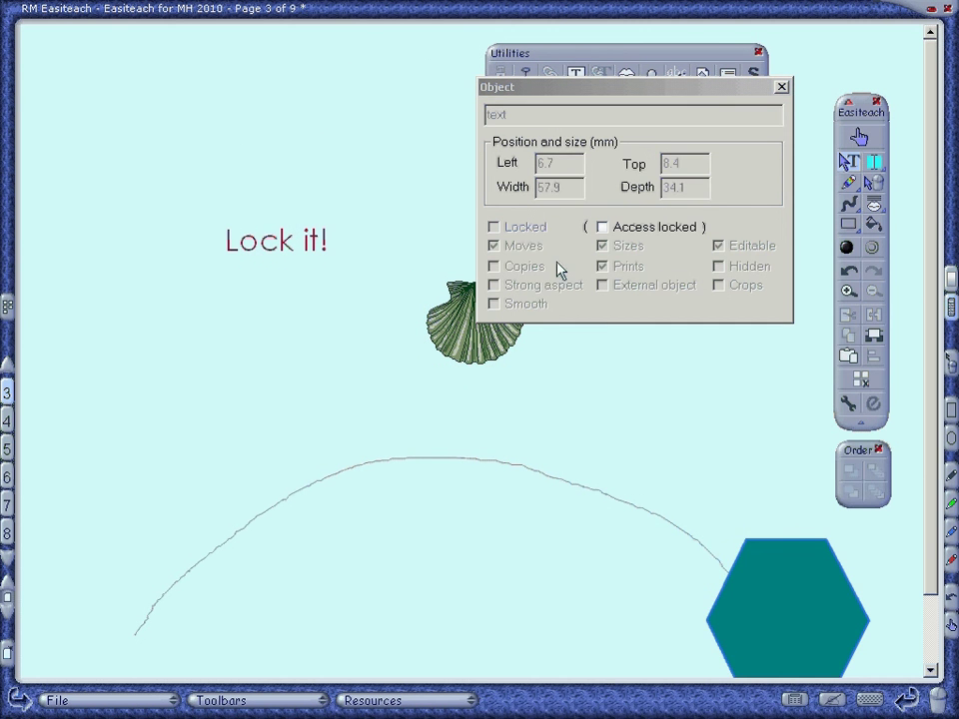
left_click(730, 611)
left_click(755, 545, "shift")
key("Delete")
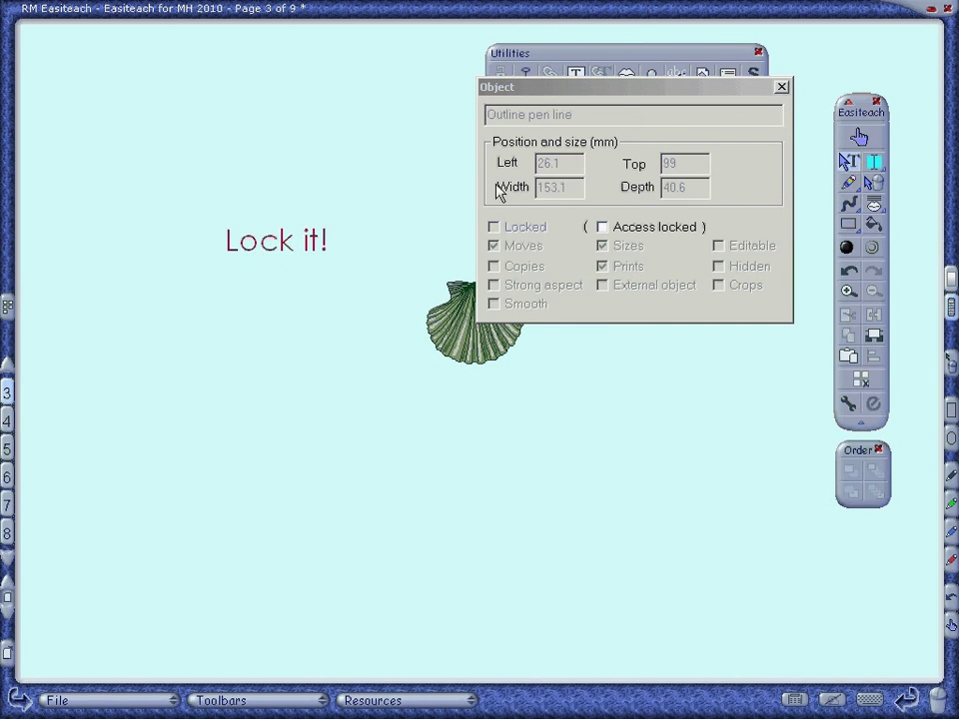
left_click_drag(563, 90, 124, 62)
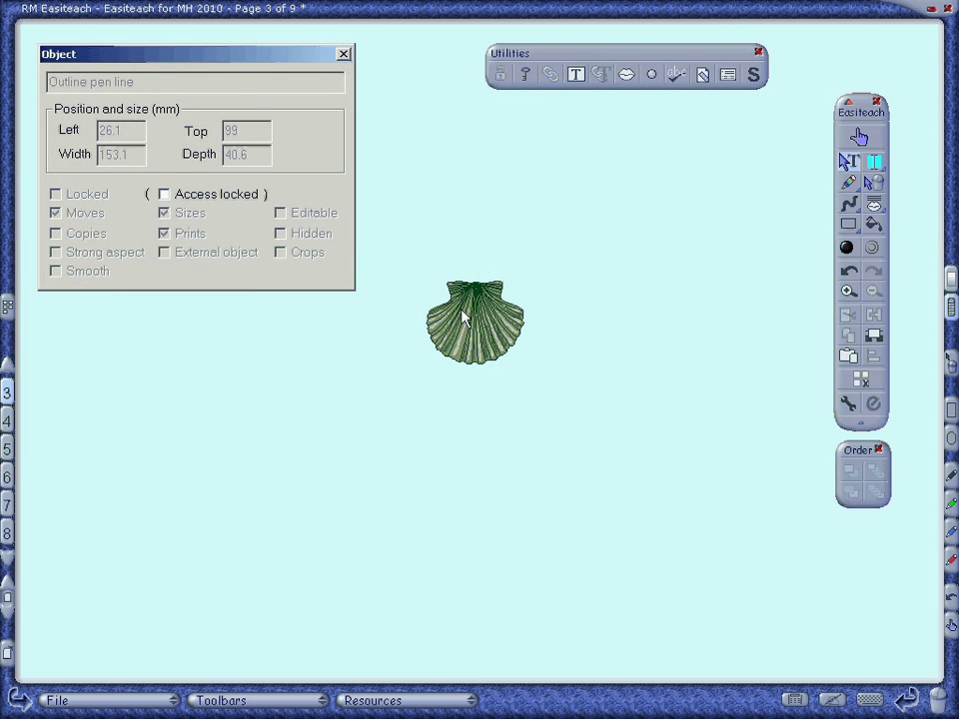
Enlarge and rotate the shell so that it spans about 62.6 by 62.6 mm
left_click(520, 285)
left_click_drag(520, 285, 696, 259)
left_click_drag(656, 418, 490, 306)
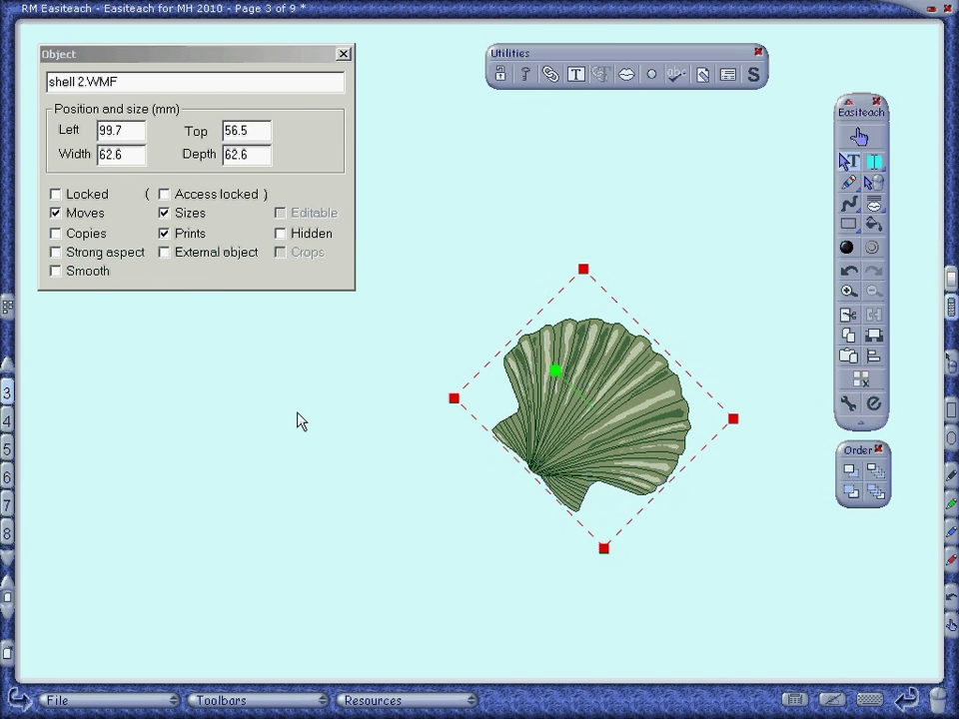
Turn off the shell's Sizes option and move the shell around the page
left_click(164, 212)
left_click(685, 217)
left_click(545, 425)
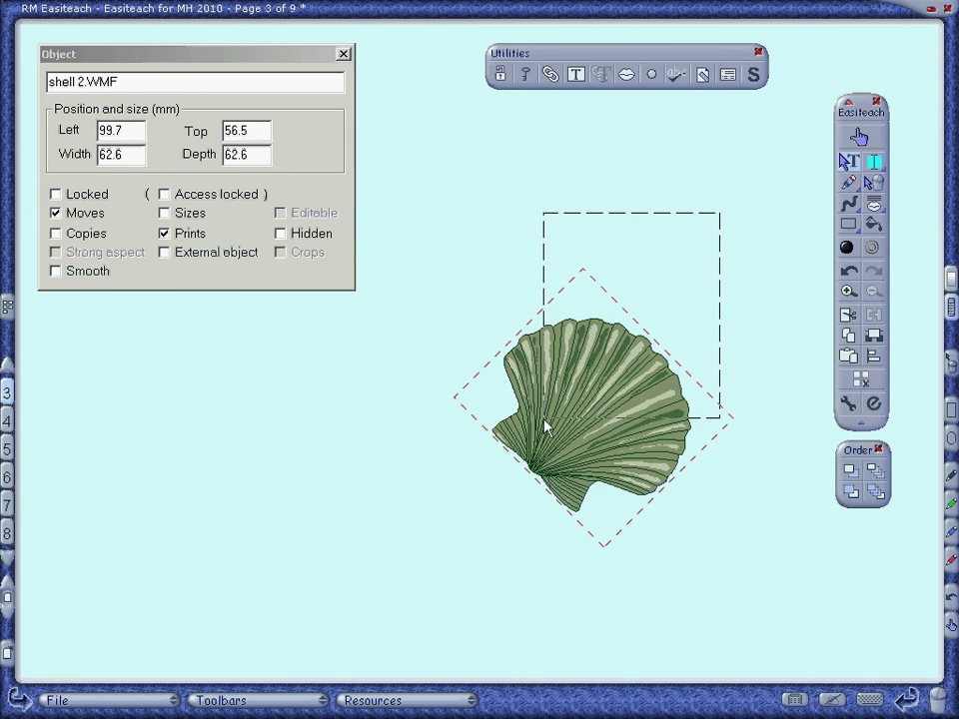
left_click_drag(545, 425, 612, 349)
left_click(500, 419)
left_click(613, 350)
left_click_drag(497, 428, 475, 423)
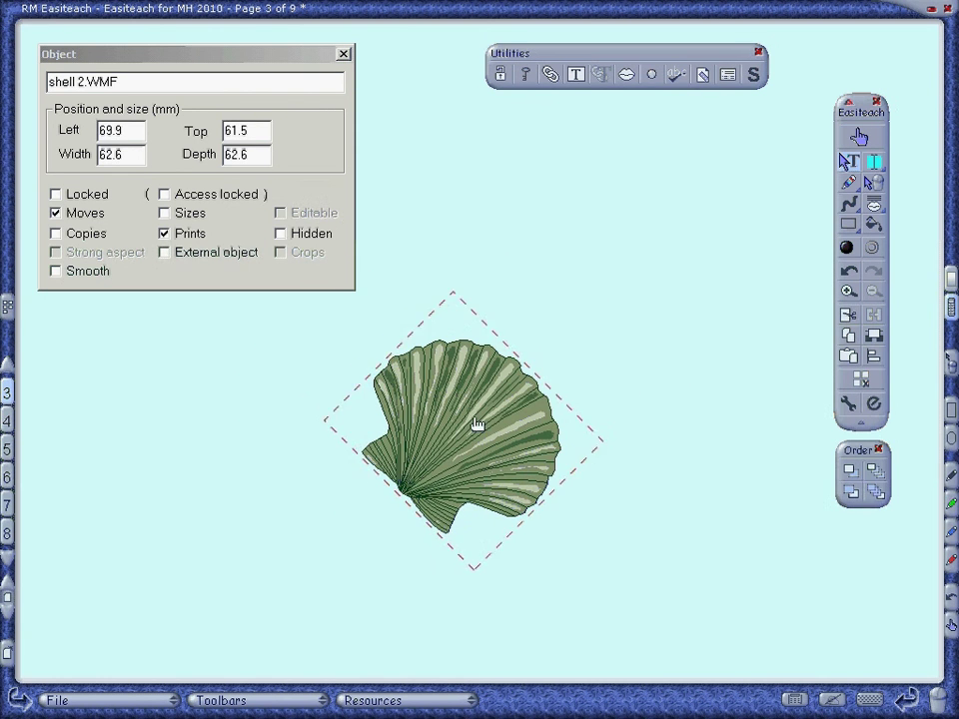
left_click_drag(711, 278, 575, 299)
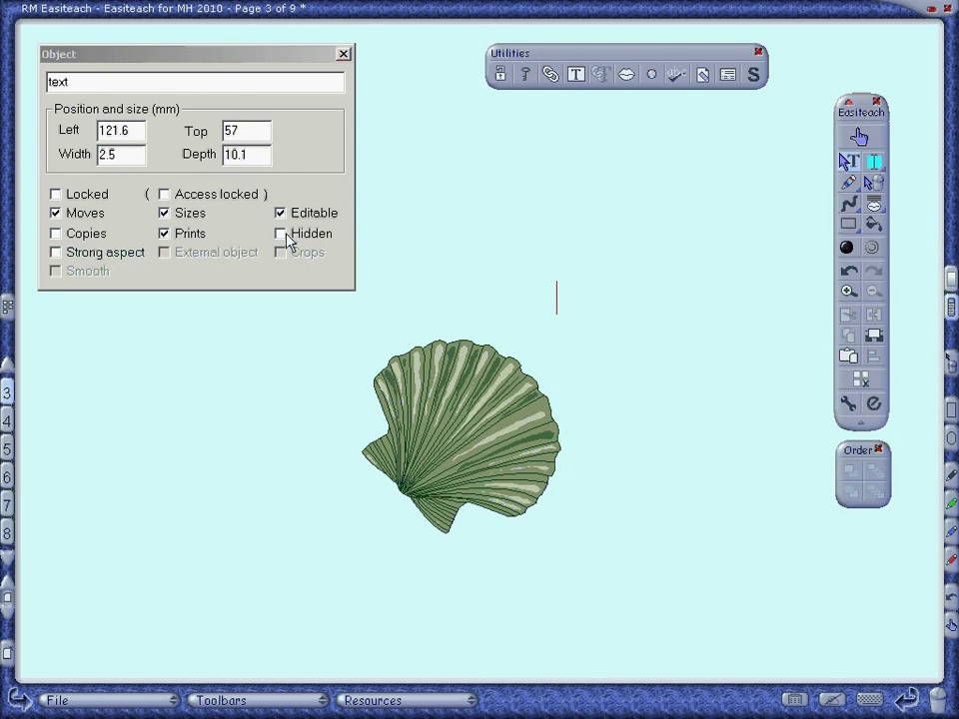
left_click(56, 216)
left_click(495, 443)
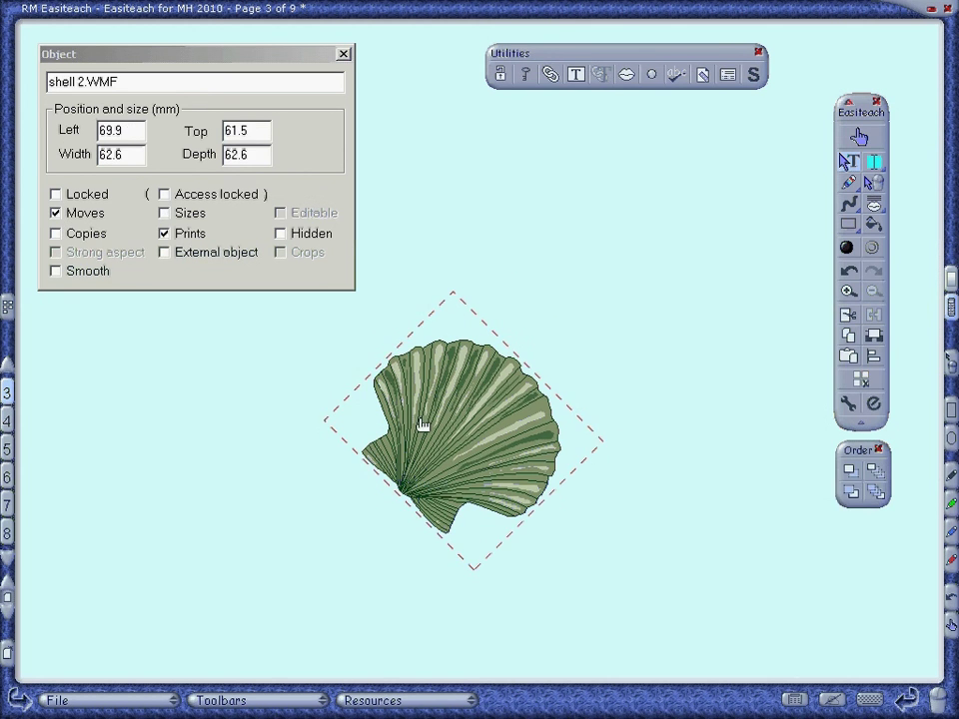
left_click_drag(422, 428, 582, 362)
left_click_drag(632, 332, 495, 373)
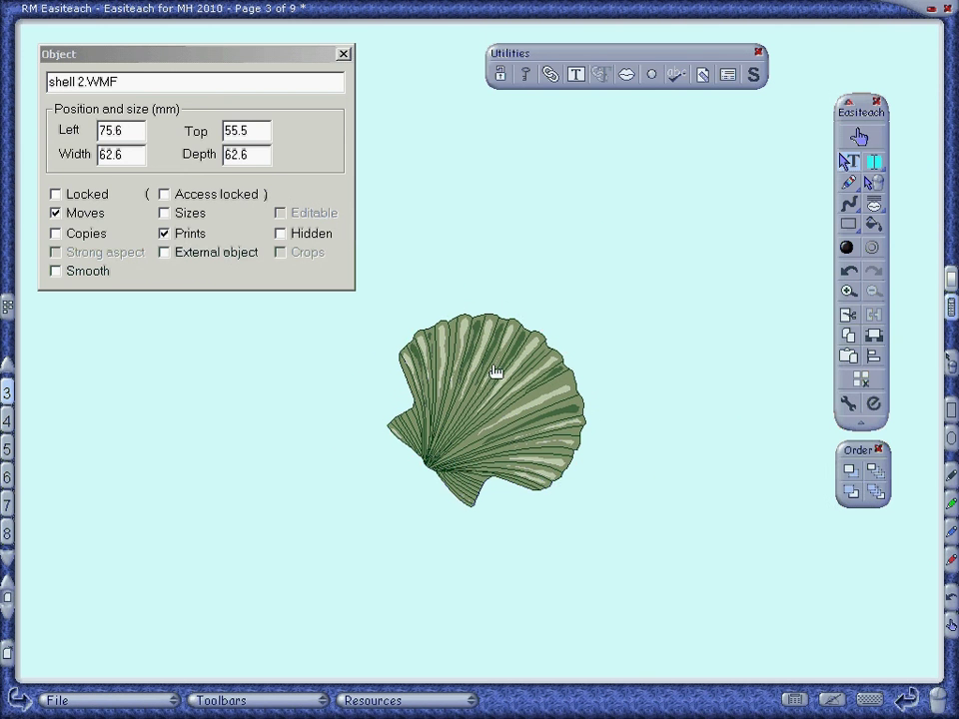
Turn off the shell's Moves option and try to move the shell
left_click(56, 216)
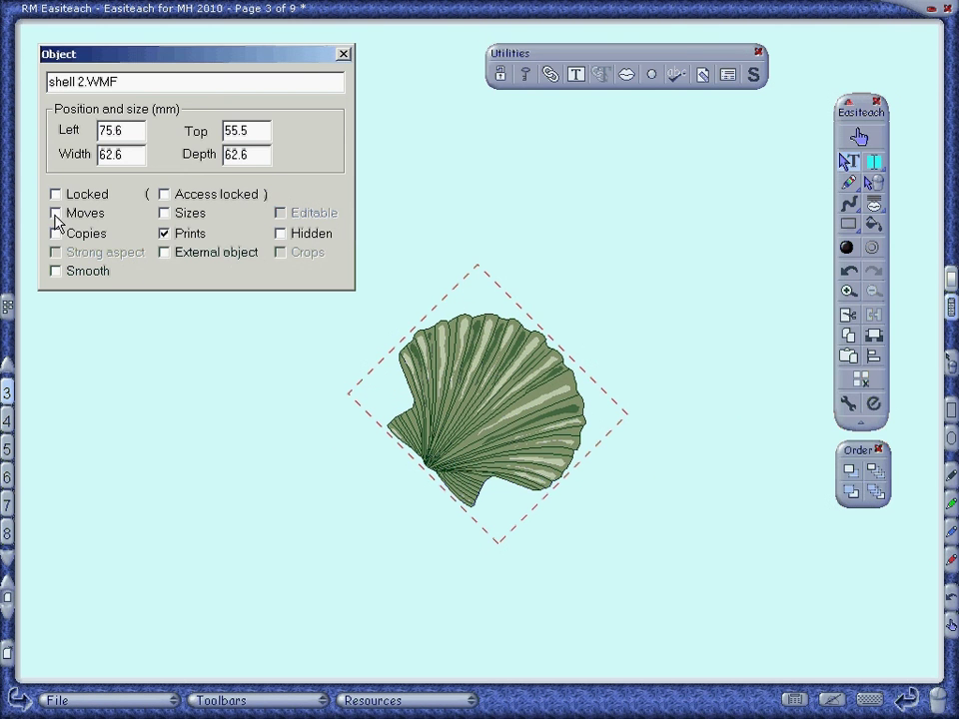
left_click(607, 228)
left_click(516, 362)
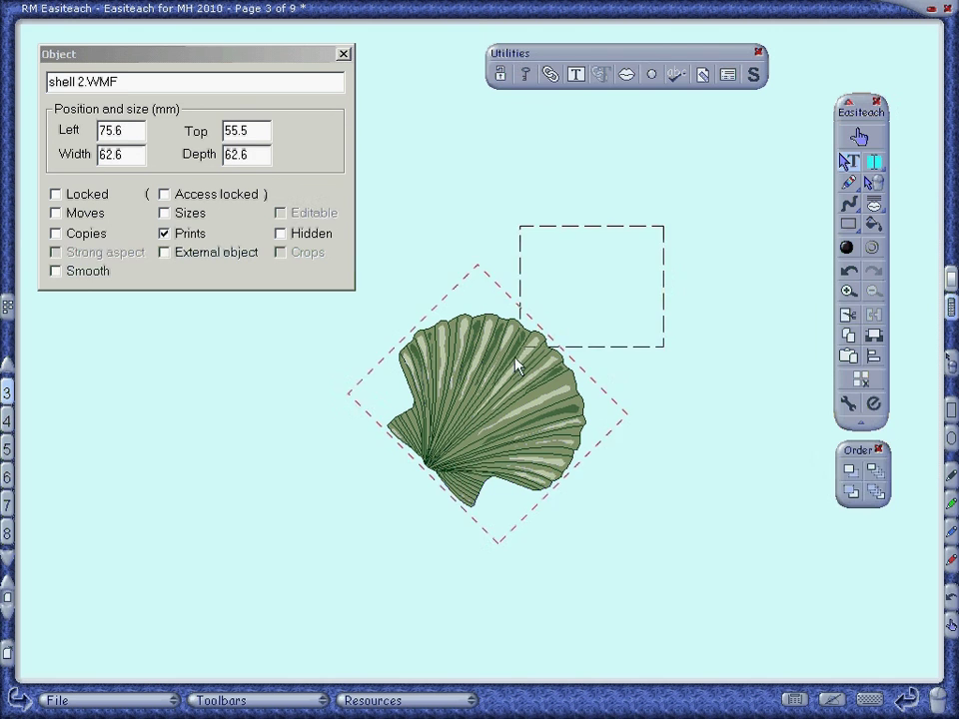
left_click(598, 240)
left_click_drag(550, 240, 479, 394)
Try the shell's External object and Smooth options, switching each one on and off again
left_click(166, 255)
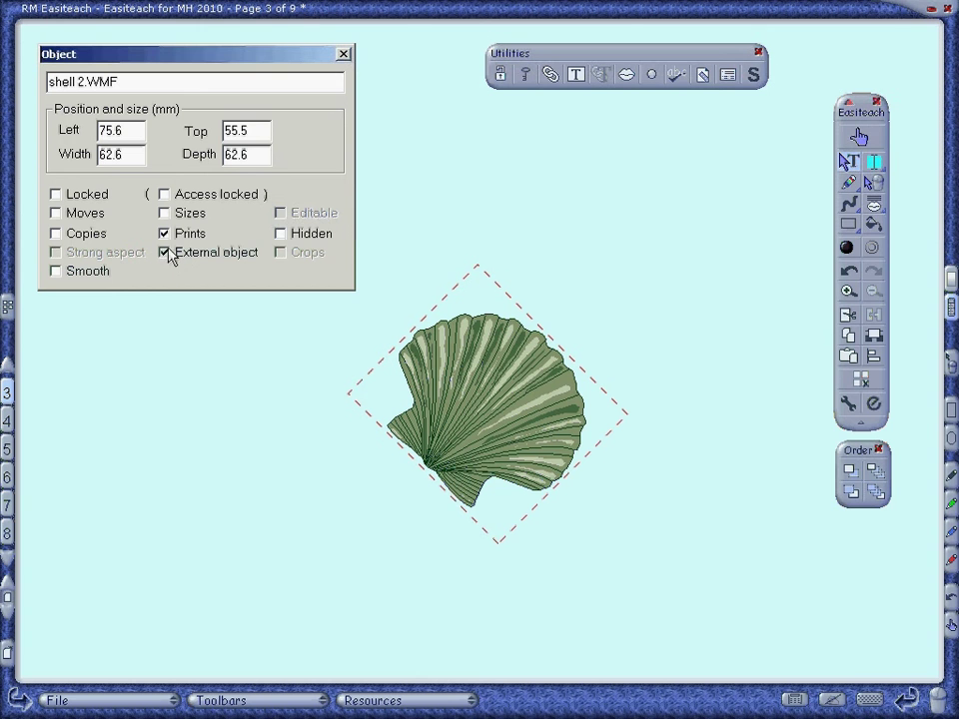
left_click(166, 253)
left_click(56, 271)
left_click(58, 274)
left_click(515, 381)
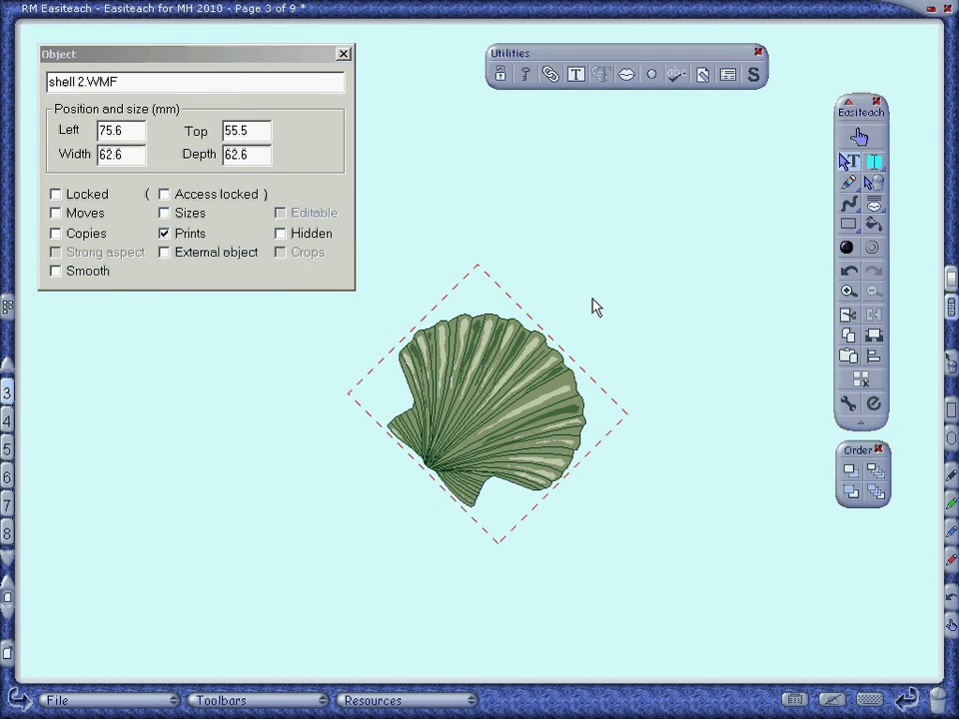
left_click(165, 234)
Turn the shell's Sizes option back on and rotate the shell until its hinge points straight down
left_click(163, 213)
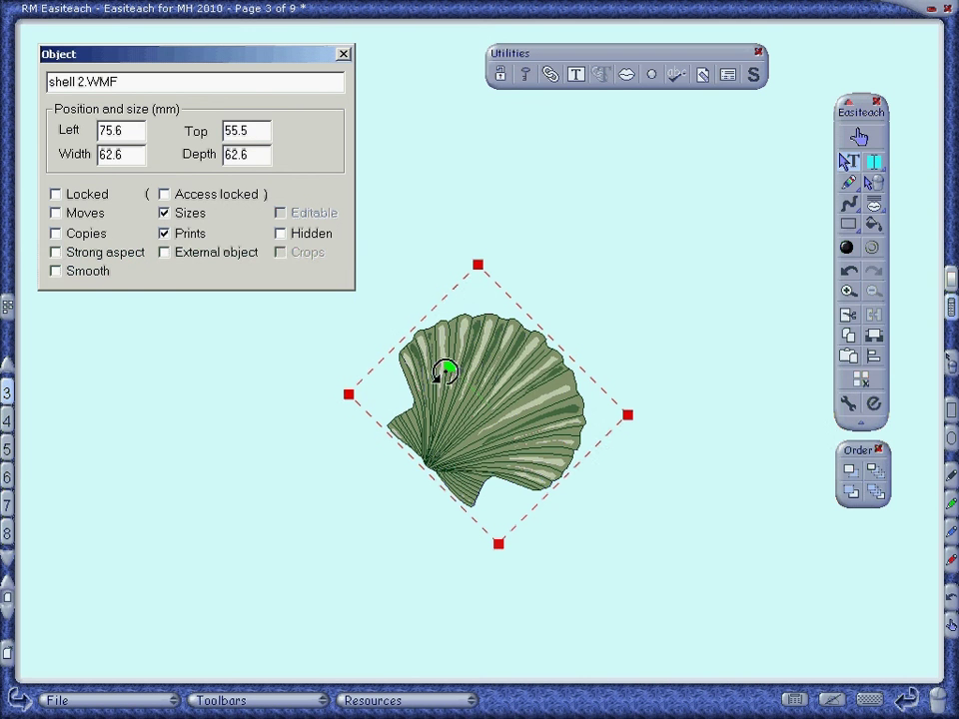
left_click_drag(445, 371, 435, 405)
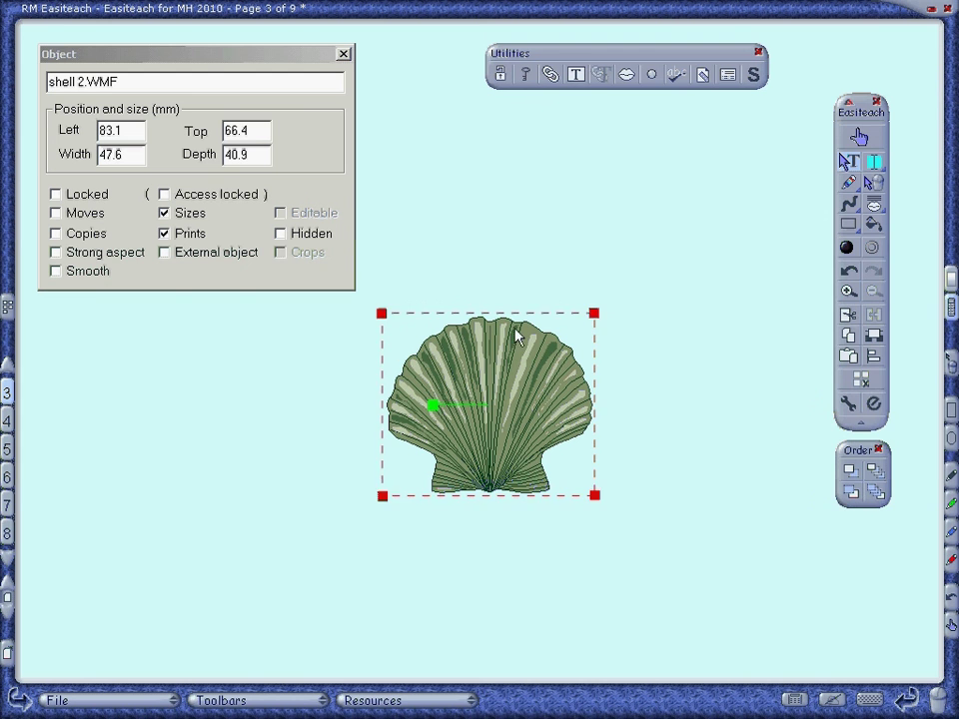
left_click(634, 204)
left_click(538, 337)
Turn on the shell's Moves option, move it beneath the Utilities toolbar and resize it to about 51 by 43.7 mm
left_click(56, 213)
left_click_drag(500, 354, 650, 181)
left_click_drag(530, 318, 621, 230)
left_click(618, 305)
left_click(680, 188)
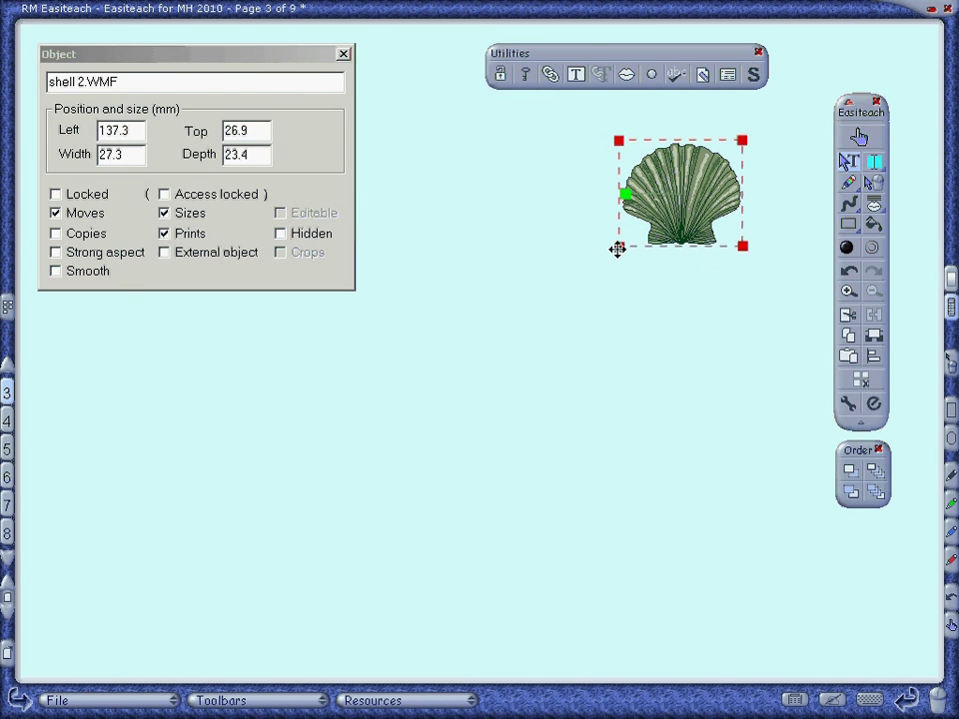
left_click_drag(617, 249, 514, 373)
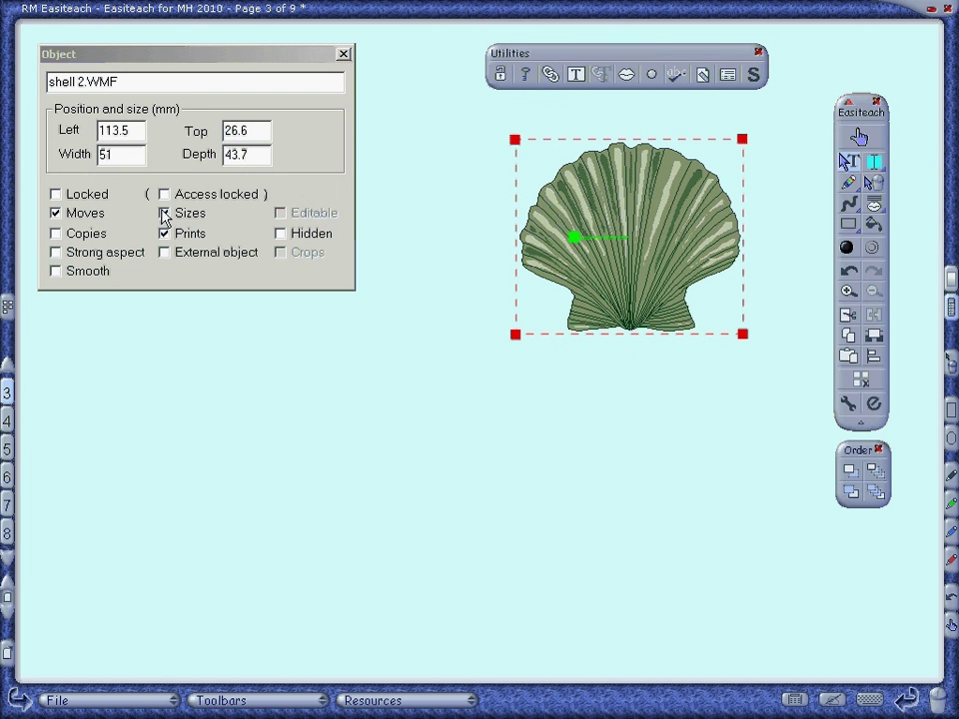
Turn off the shell's Moves option, shrink it to about 48.8 by 41.7 mm and test rotating it
left_click(56, 213)
mouse_move(515, 334)
left_mouse_down()
mouse_move(619, 242)
mouse_move(527, 330)
left_mouse_up()
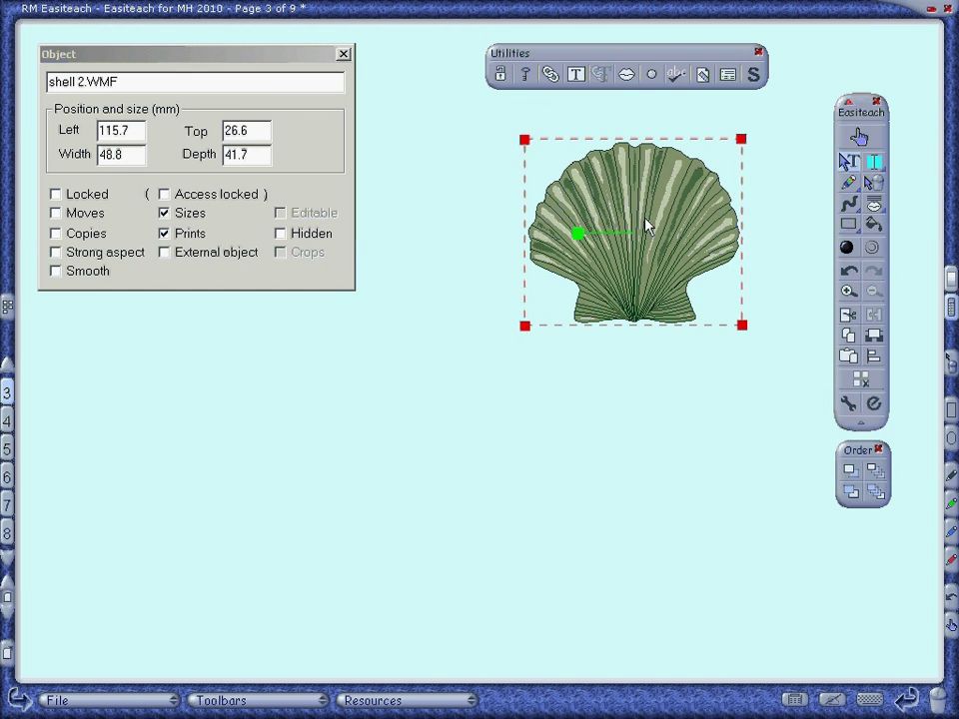
left_click(439, 376)
left_click(576, 233)
left_click_drag(576, 233, 605, 230)
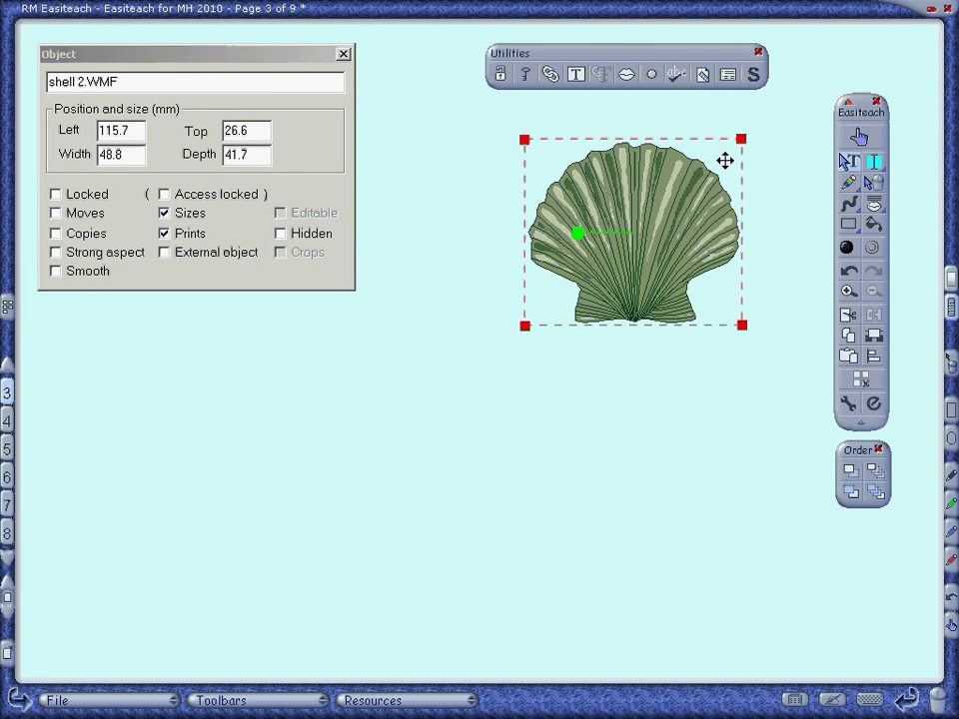
Turn on the shell's Copies option and pull four copies of it onto the lower part of the page
left_click(56, 213)
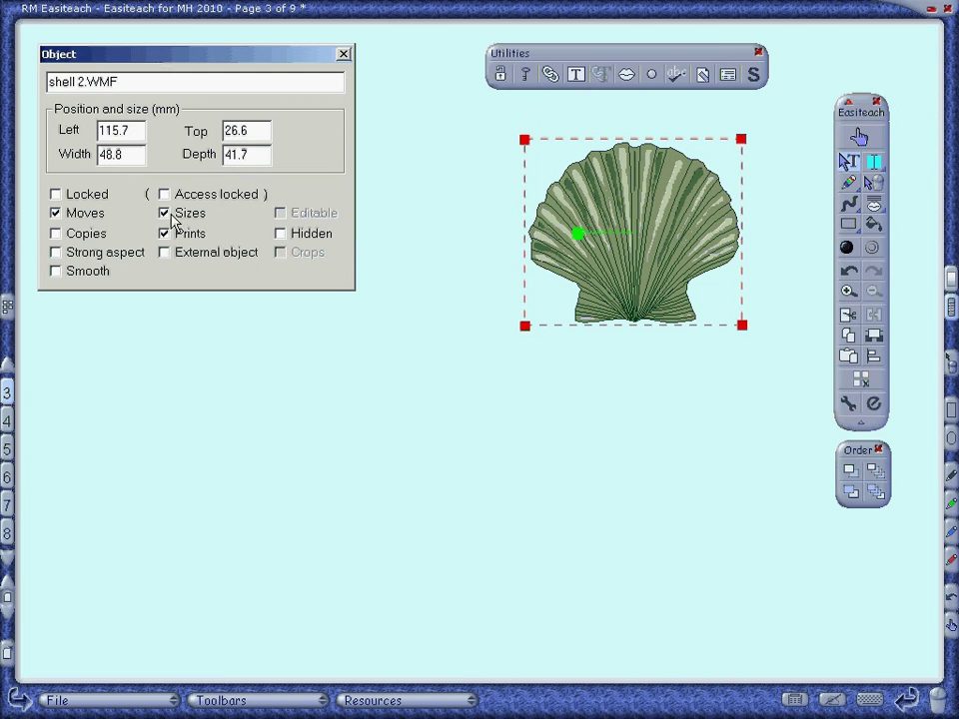
left_click(56, 233)
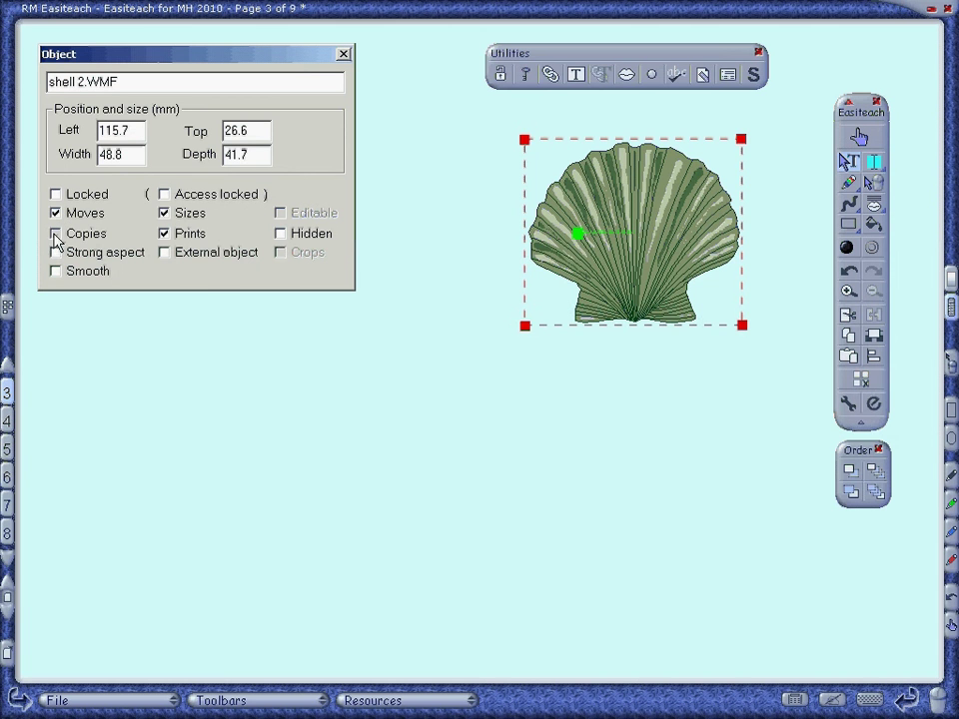
left_click(859, 137)
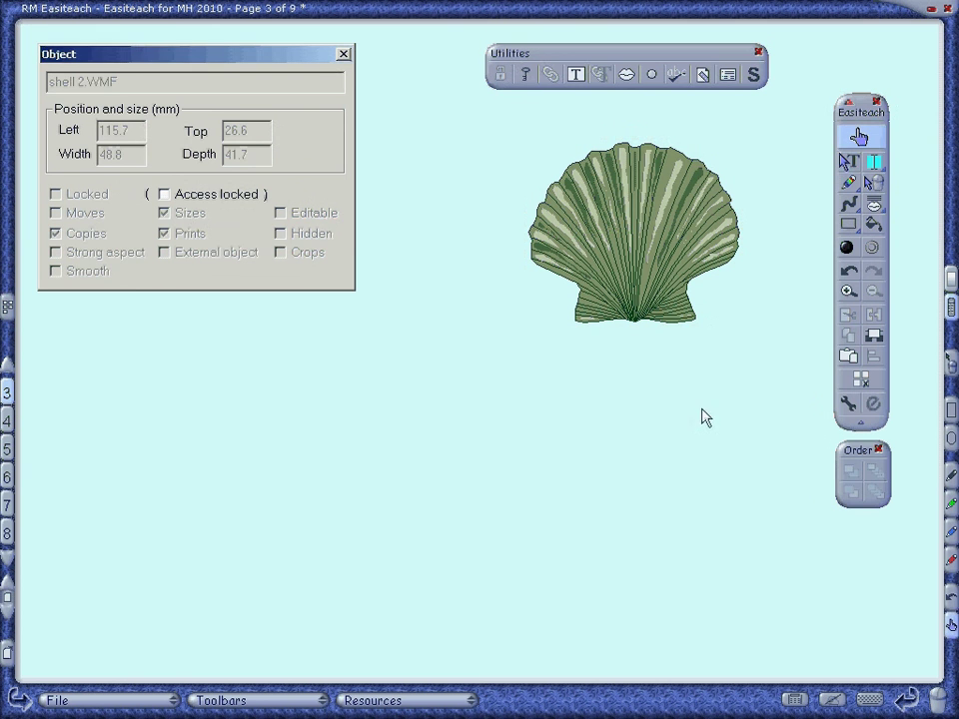
left_click(847, 165)
left_click_drag(706, 197, 221, 446)
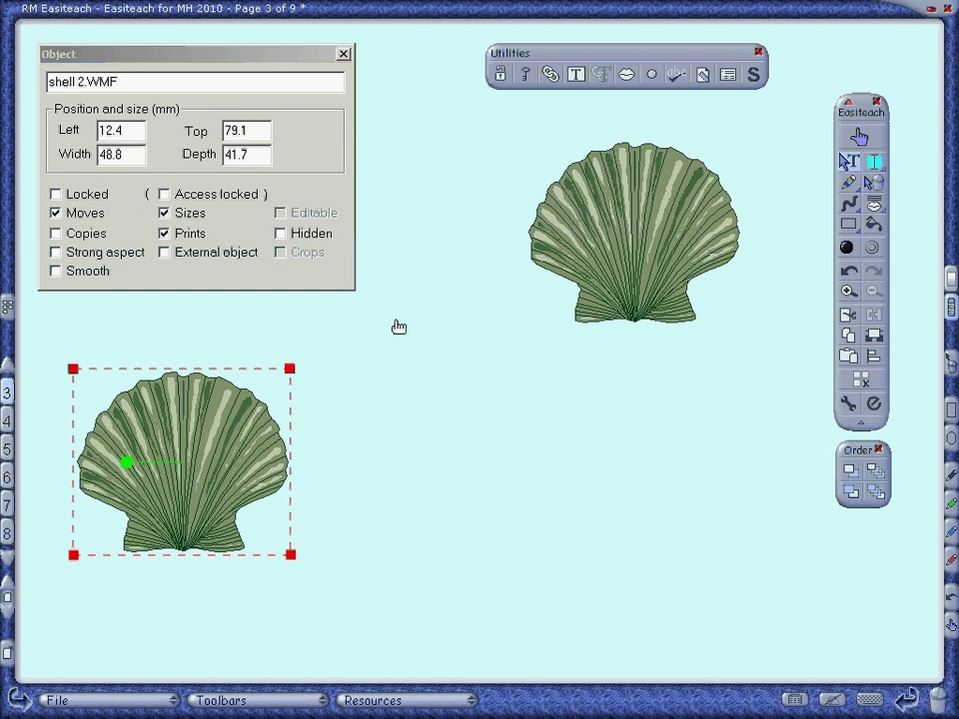
left_click_drag(673, 199, 388, 393)
left_click_drag(669, 228, 654, 489)
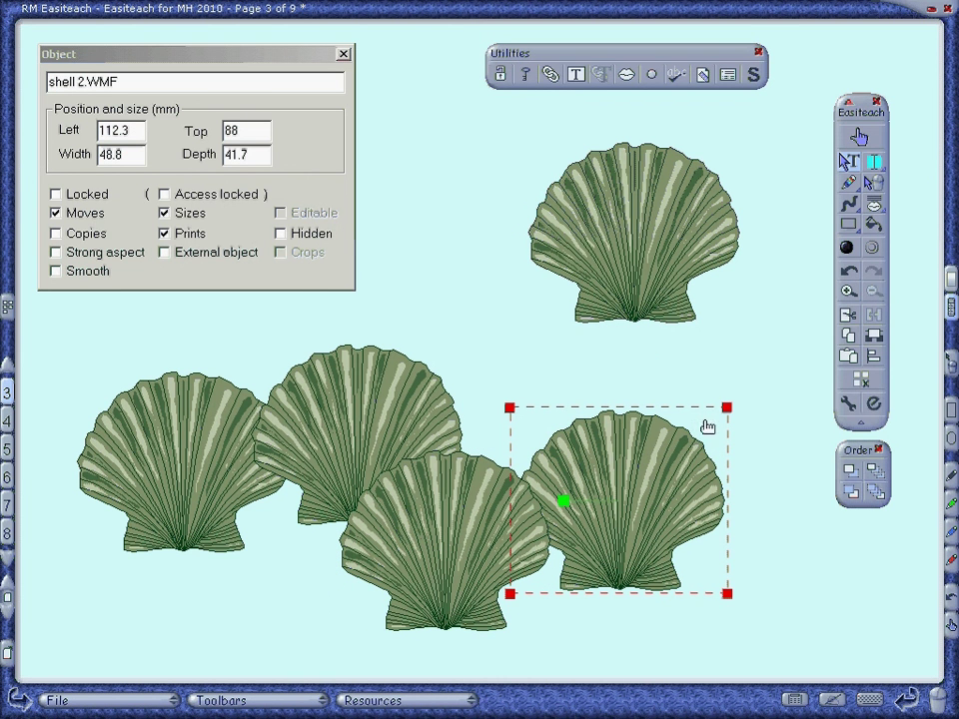
Spread the shell copies across the page and shrink one to about 34.7 by 29.9 mm
left_click_drag(707, 428, 906, 390)
left_click_drag(548, 516, 692, 498)
left_click_drag(439, 433, 387, 426)
left_click_drag(411, 342, 393, 349)
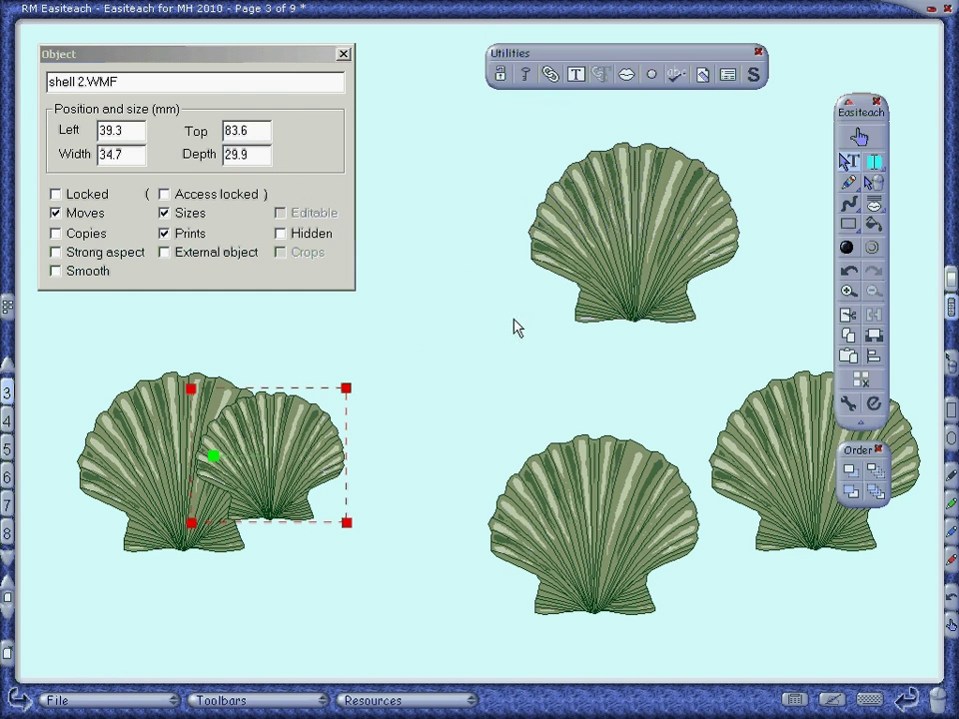
Turn off the Sizes option of the original shell and pull another copy beside the smallest shell
left_click_drag(517, 328, 519, 120)
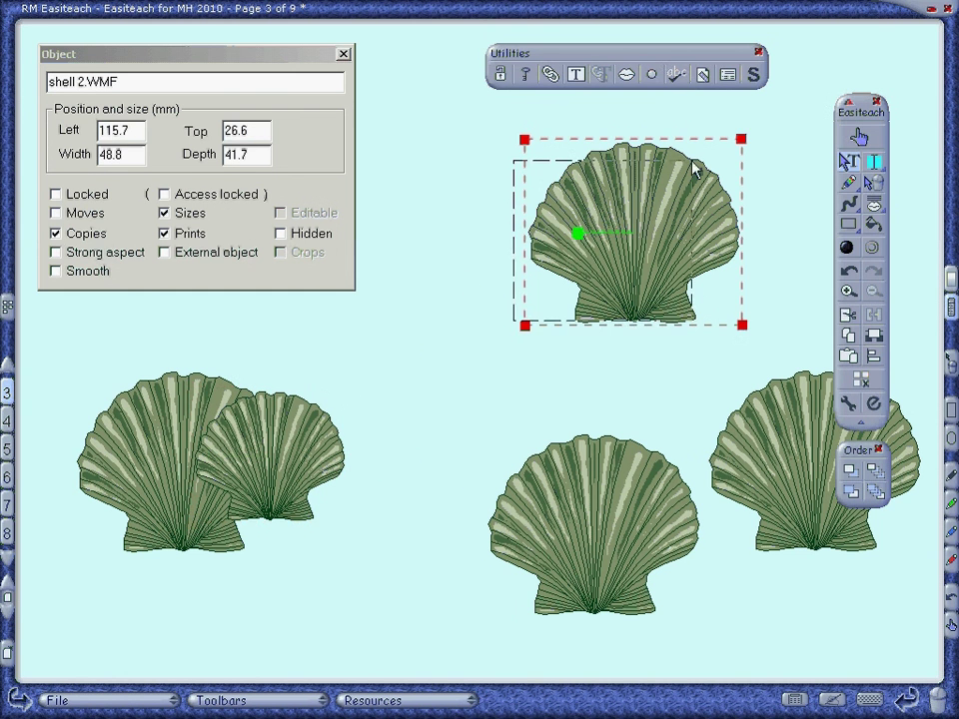
left_click(164, 213)
left_click(494, 385)
left_click_drag(605, 245, 318, 467)
left_click(614, 230)
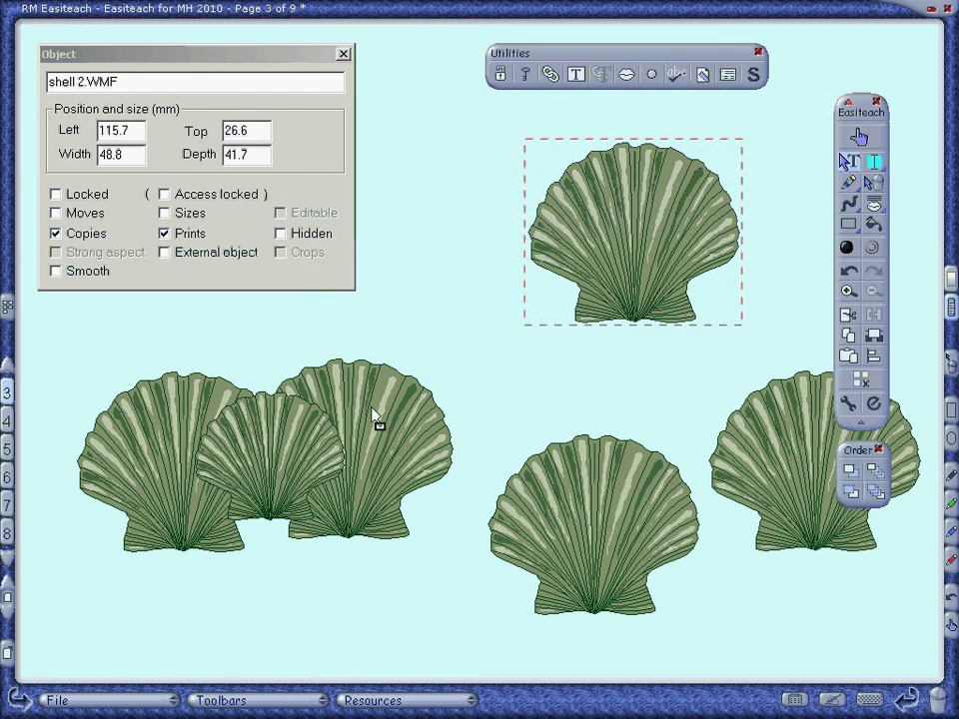
Gather the shell copies on the lower part of the page and delete all of them
left_click(420, 393)
left_click_drag(419, 392, 437, 407)
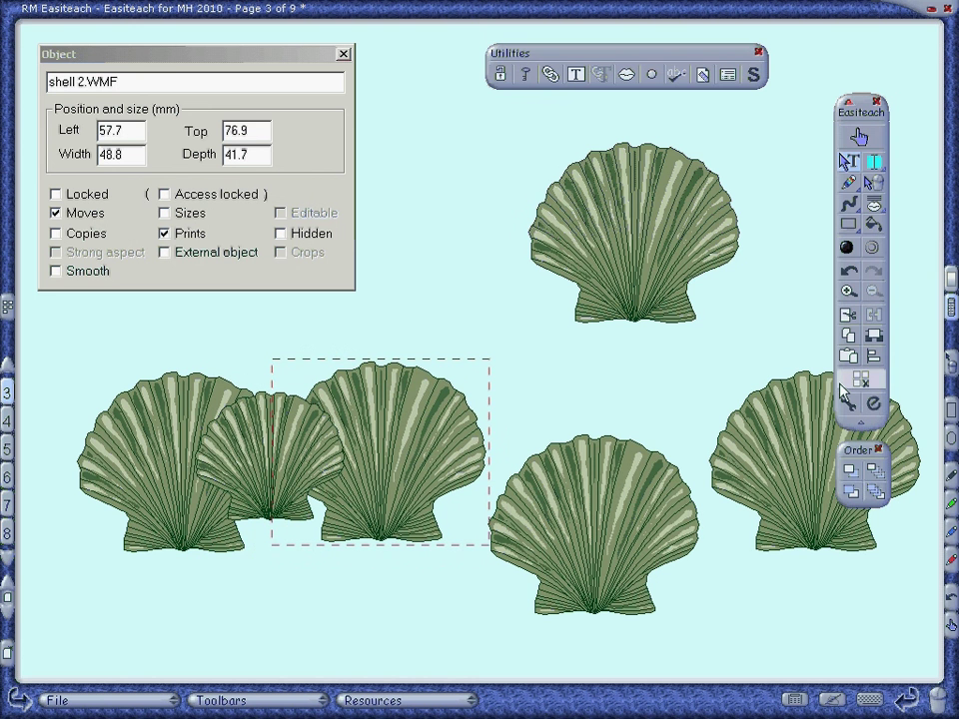
left_click_drag(902, 525, 368, 548)
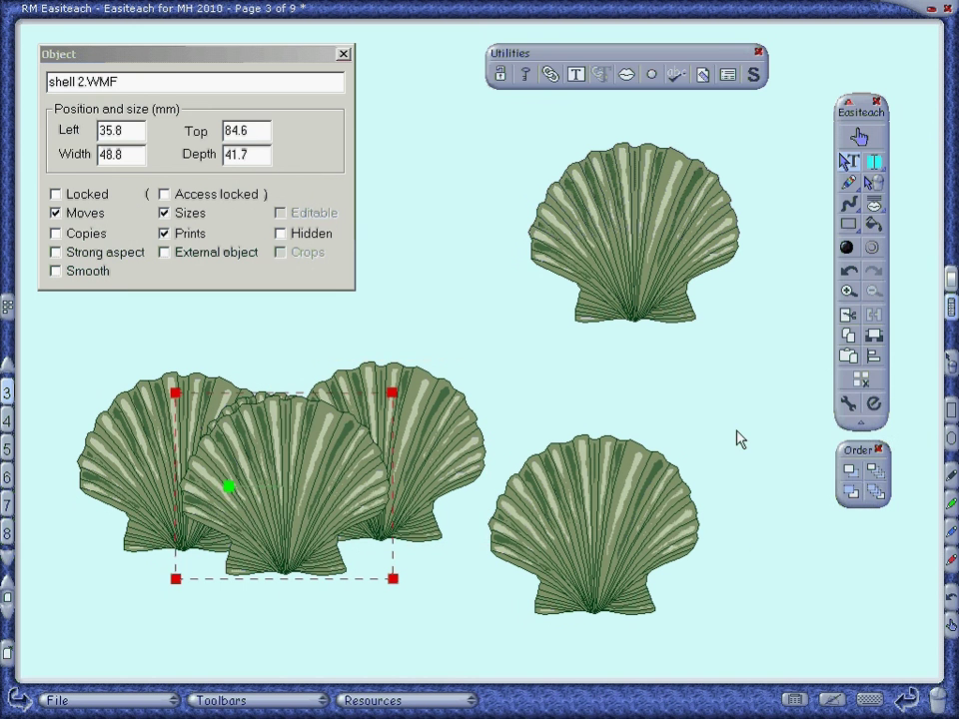
left_click_drag(739, 440, 154, 514)
key("Delete")
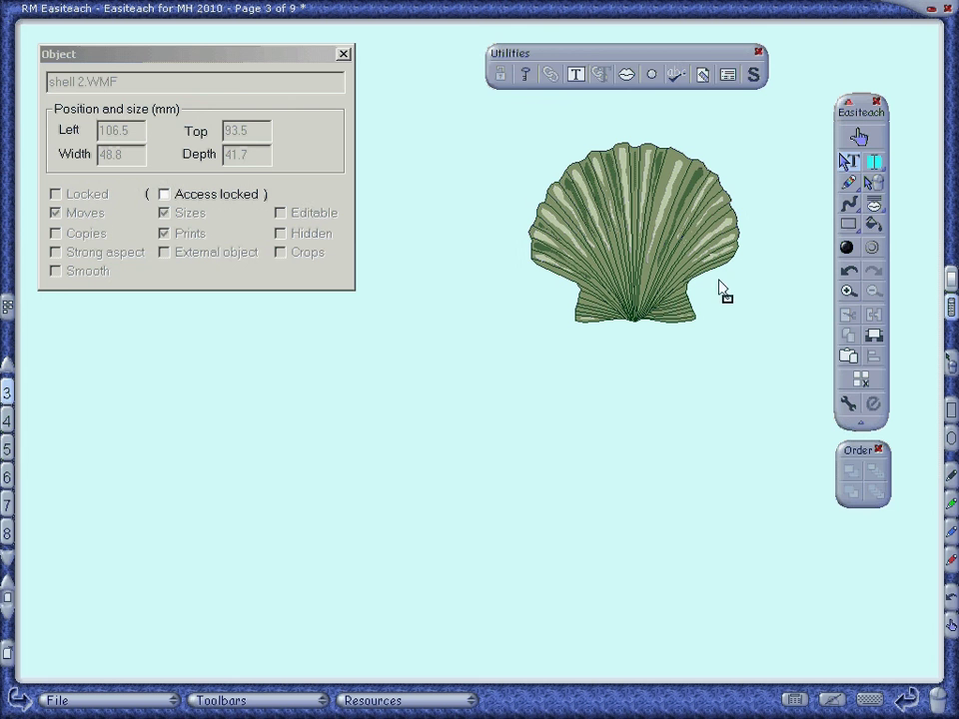
Draw a thin diagonal freehand line and a large letter A in dark red with the thickest line width
left_click(849, 210)
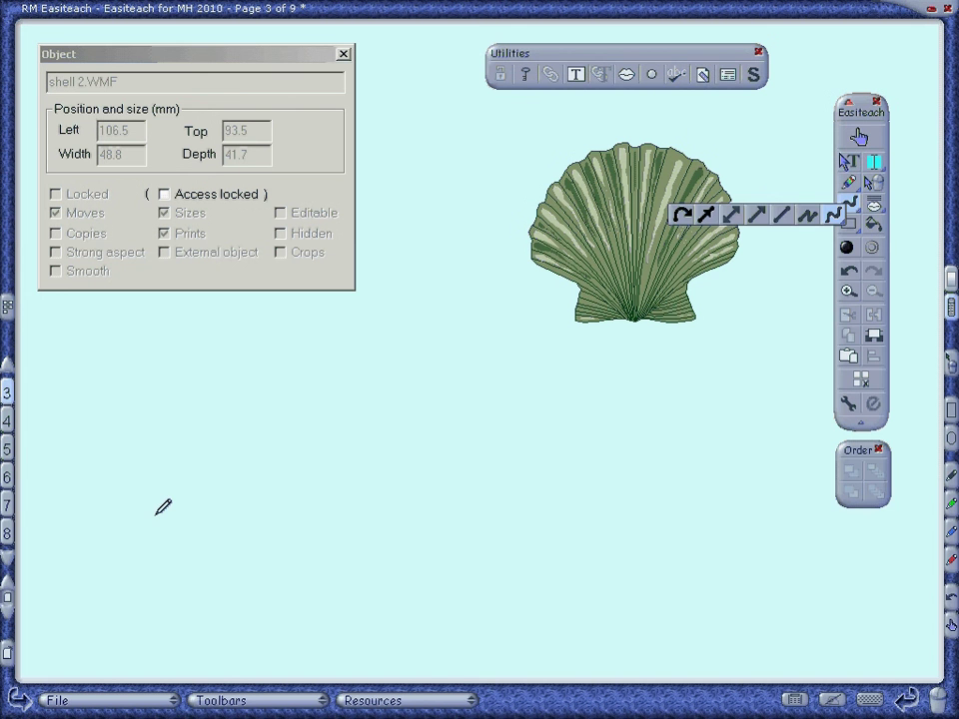
left_click_drag(157, 513, 249, 415)
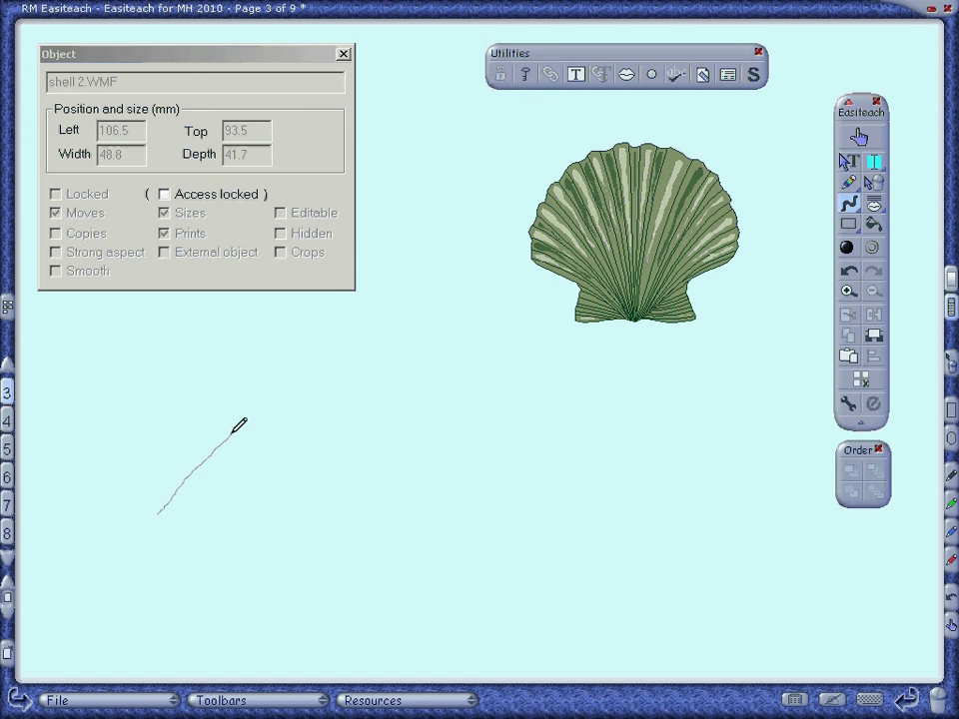
left_click(870, 249)
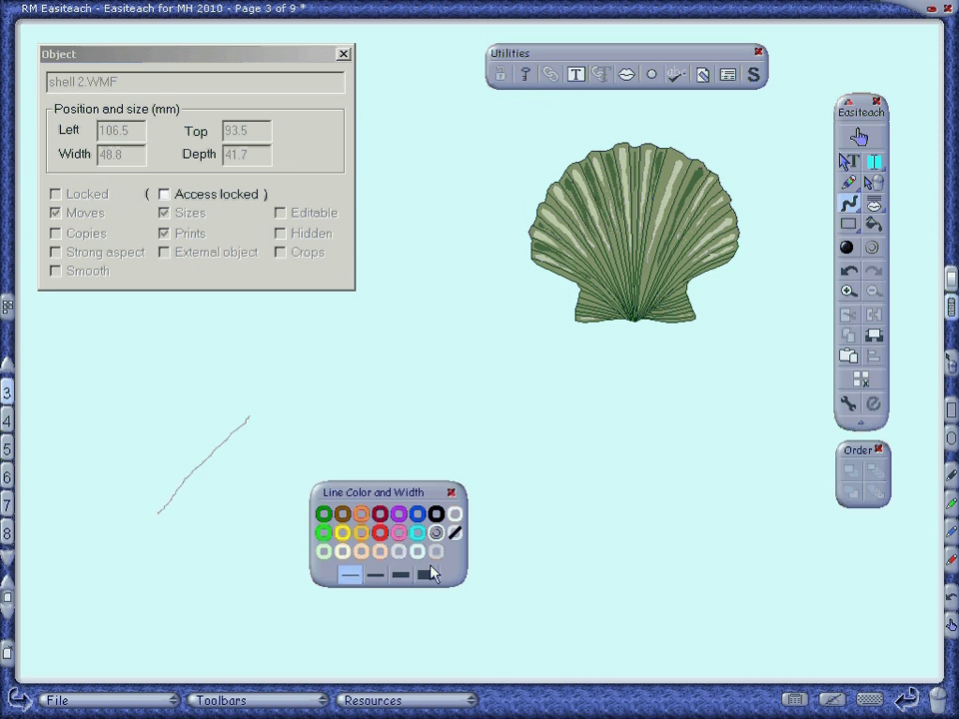
left_click(380, 533)
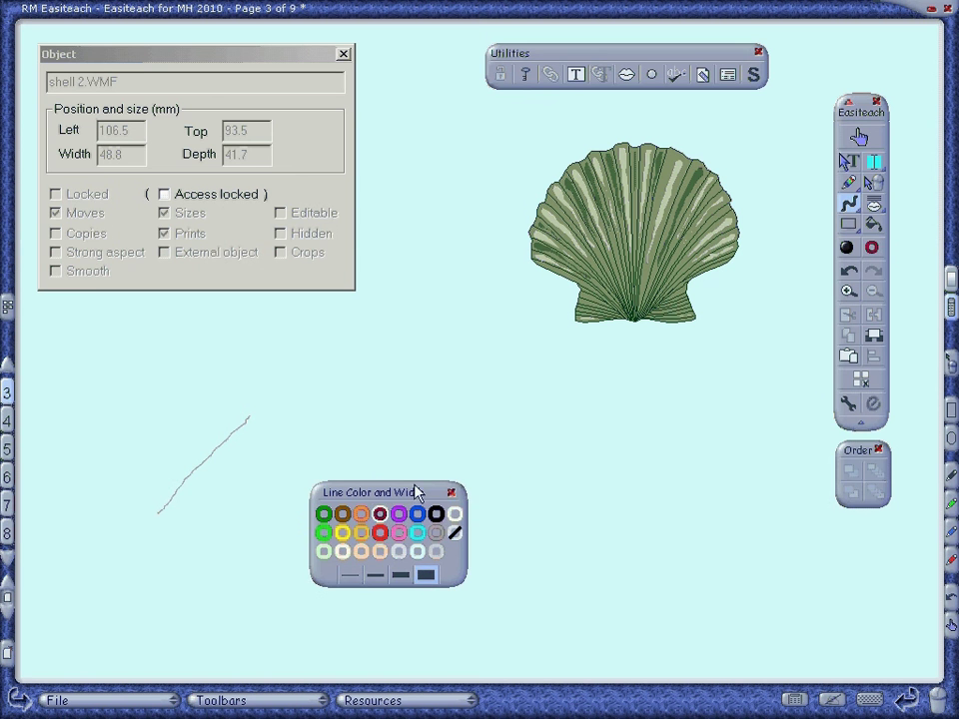
left_click_drag(416, 491, 200, 528)
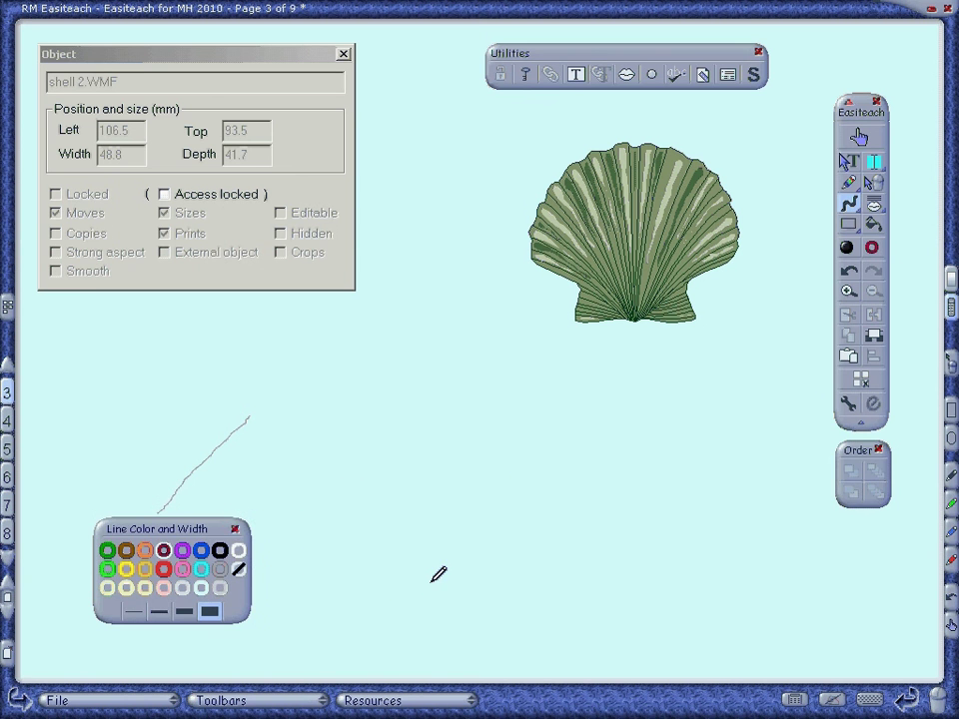
mouse_move(430, 581)
left_mouse_down()
mouse_move(506, 465)
mouse_move(535, 508)
mouse_move(537, 583)
left_mouse_up()
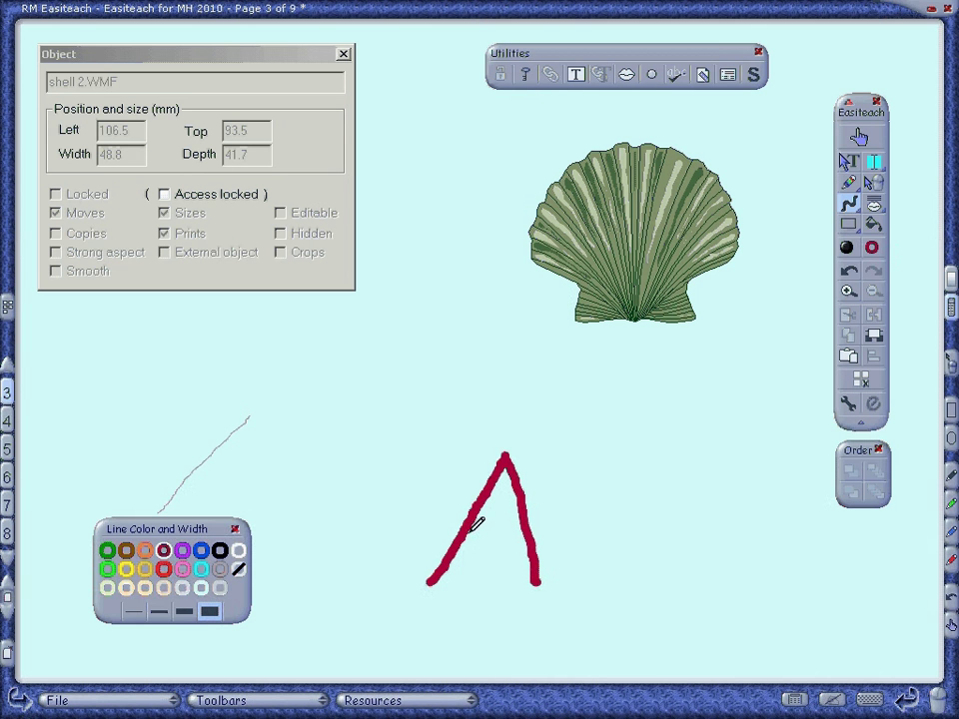
left_click_drag(468, 527, 519, 517)
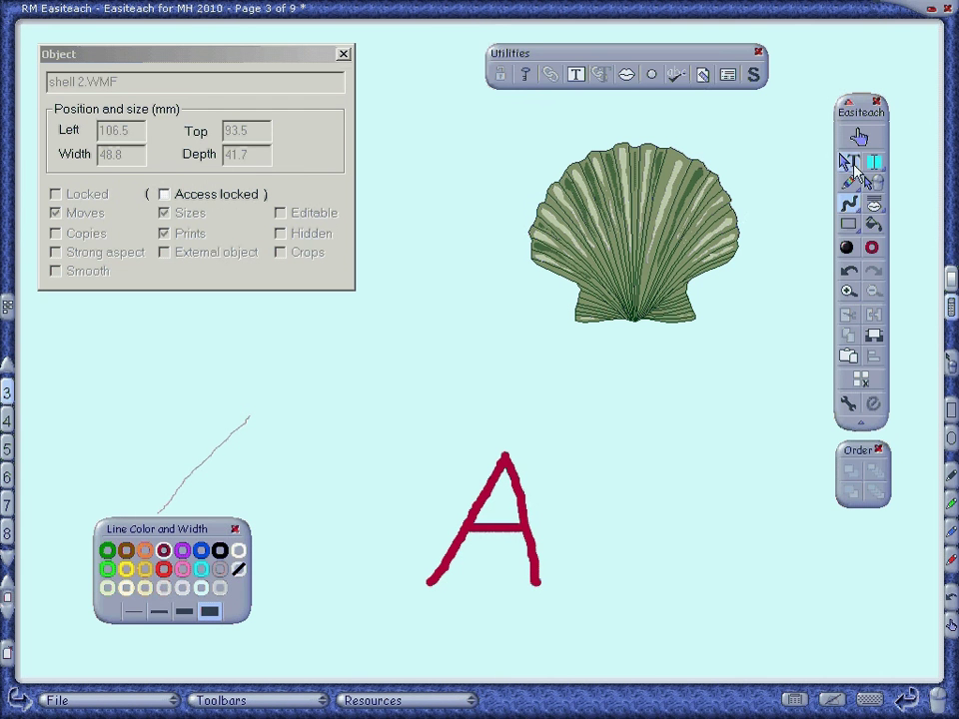
For both strokes of the letter A, turn off Moves and Sizes and turn on Copies, and pull out two copies
left_click(875, 162)
left_click(547, 478)
left_click(547, 477)
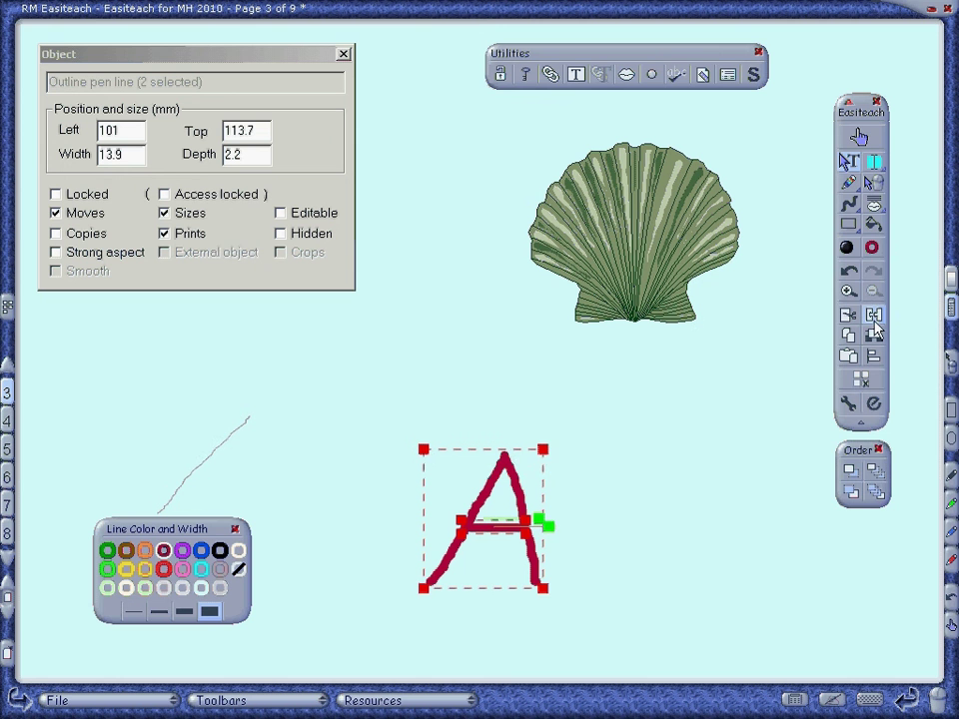
left_click(86, 236)
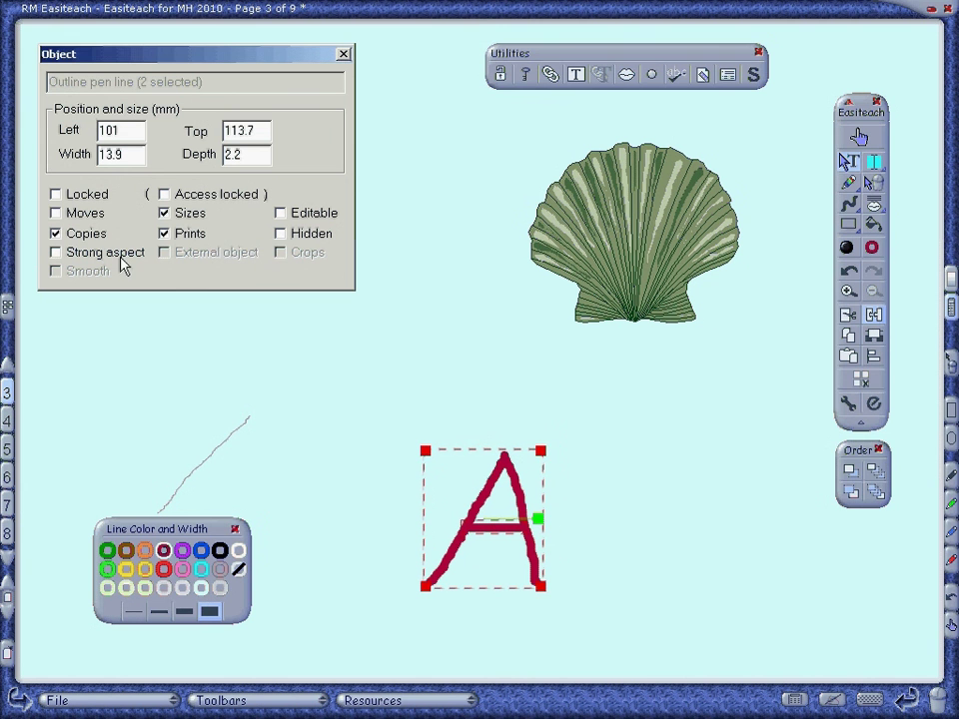
left_click(166, 213)
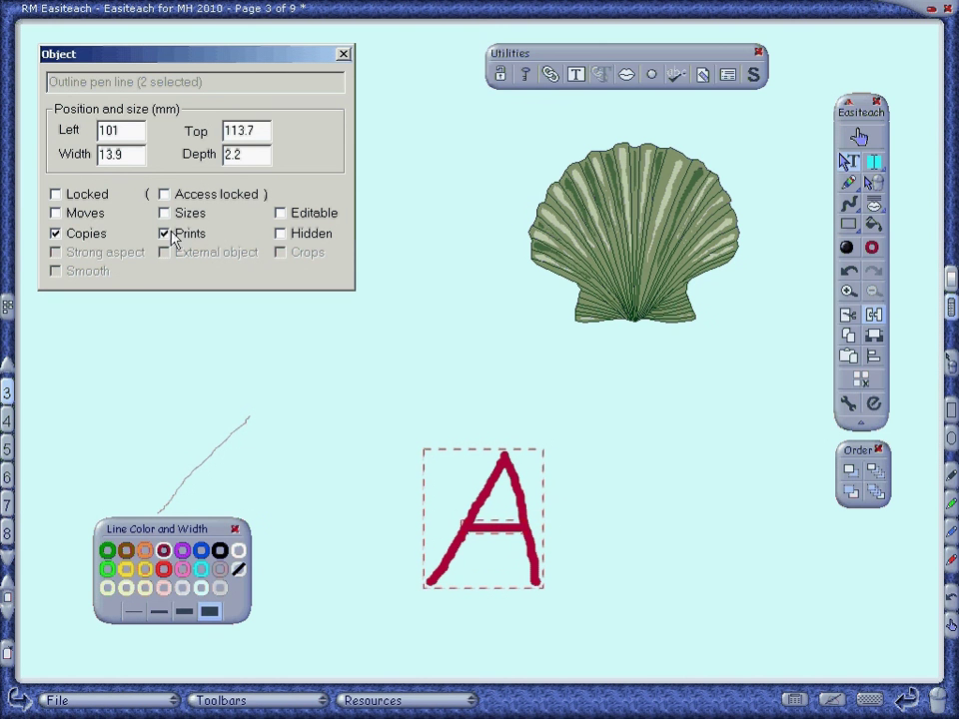
left_click_drag(533, 450, 747, 448)
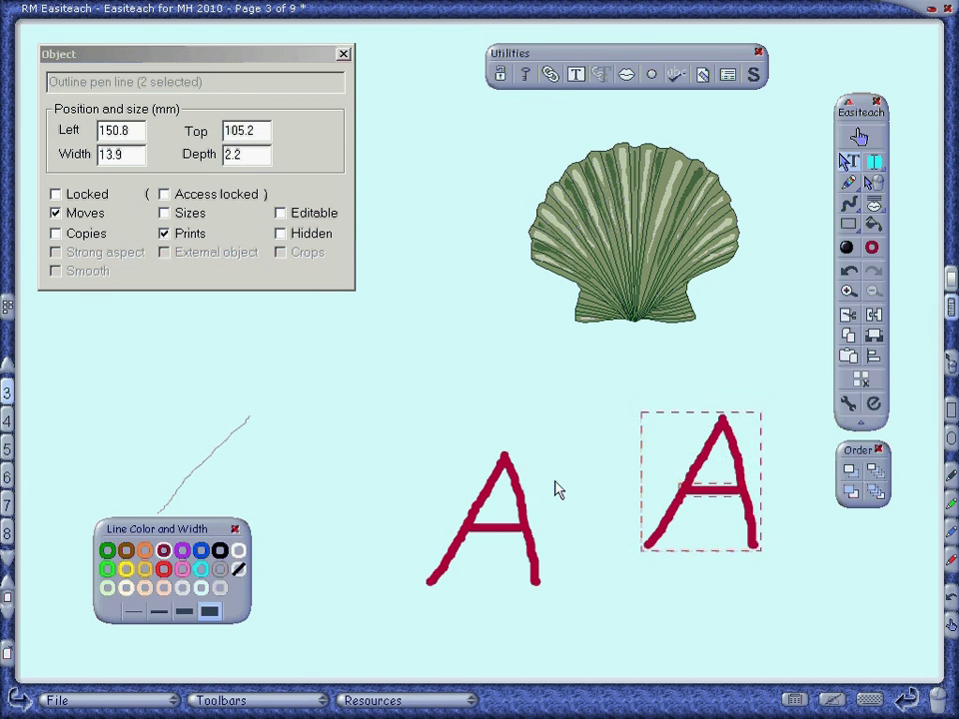
left_click_drag(557, 489, 443, 311)
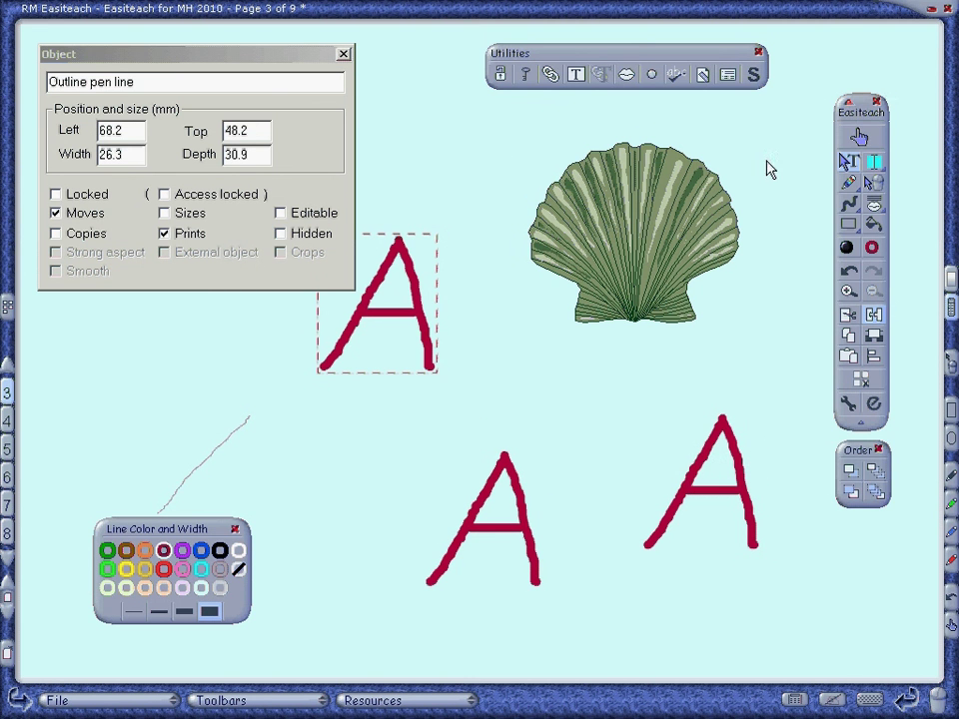
Delete the shell, all three letter As and the thin freehand line from the page
left_click_drag(793, 140, 427, 574)
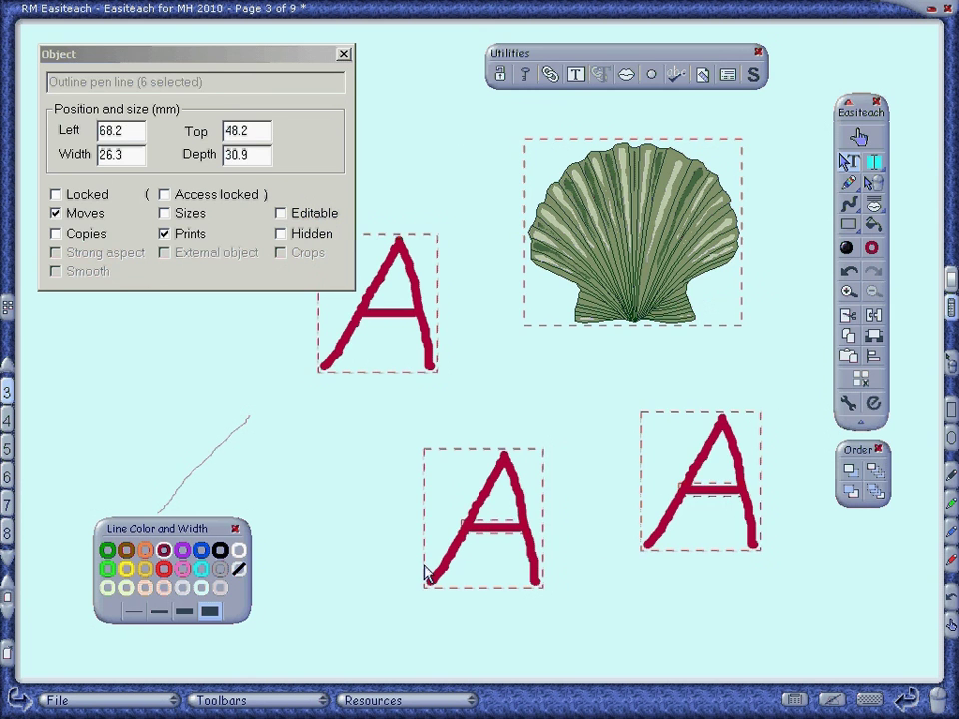
key("Delete")
left_click(226, 430)
key("Delete")
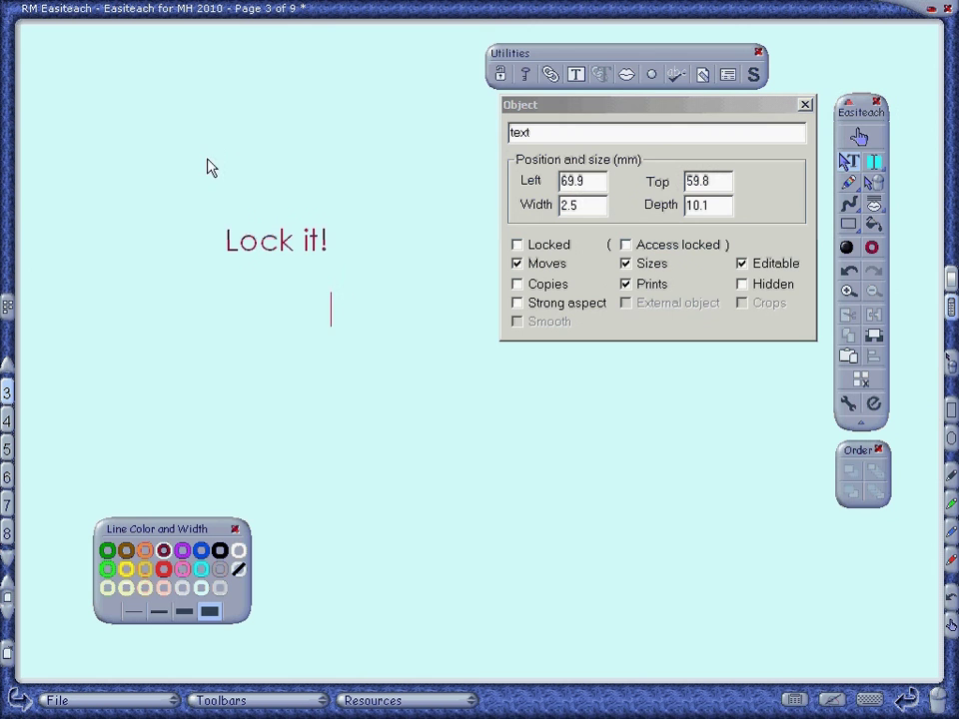
Turn on access to locked objects, move the "Lock it!" text to the page's upper-left corner and enlarge it
left_click_drag(431, 400, 276, 184)
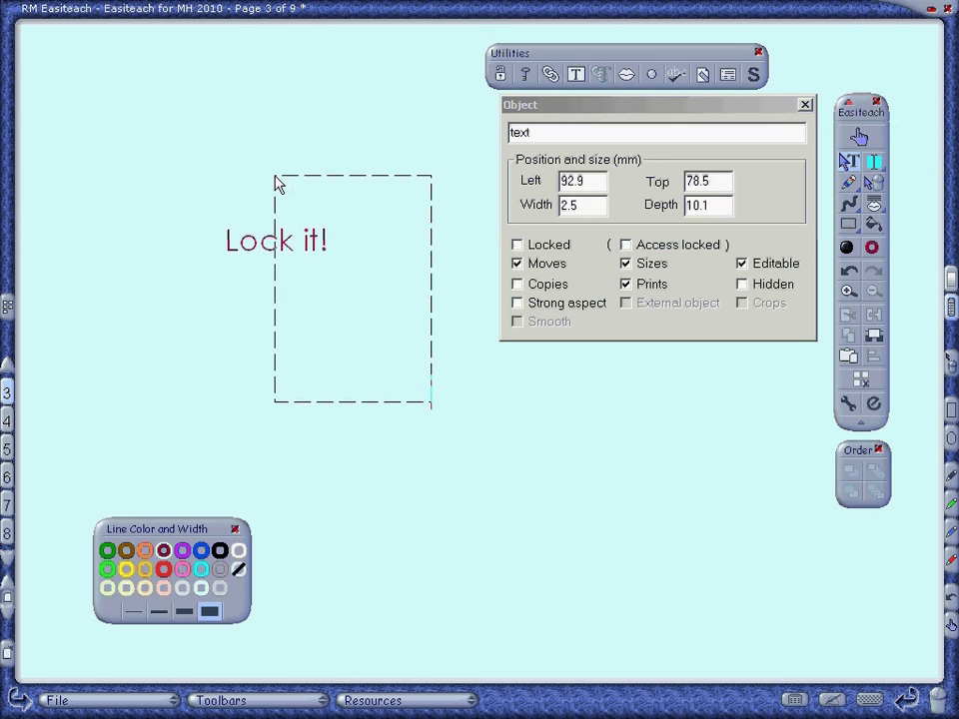
left_click(523, 75)
left_click(262, 236)
left_click_drag(260, 230, 131, 103)
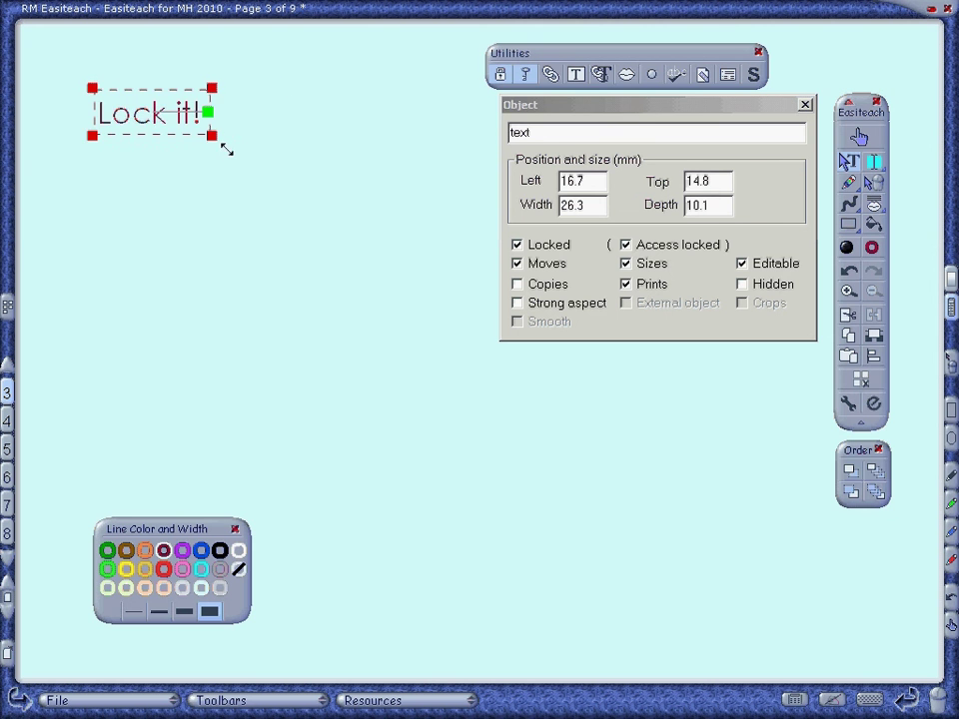
left_click_drag(227, 149, 300, 183)
left_click(290, 300)
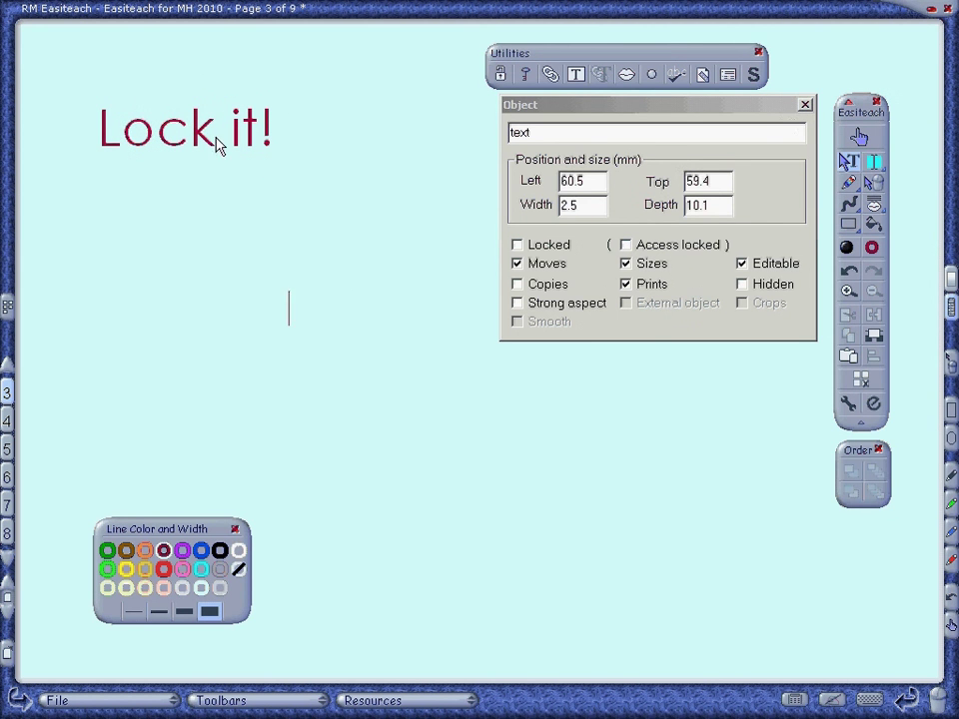
Move the Object properties window away from the Utilities toolbar and close it
left_click_drag(255, 308, 320, 204)
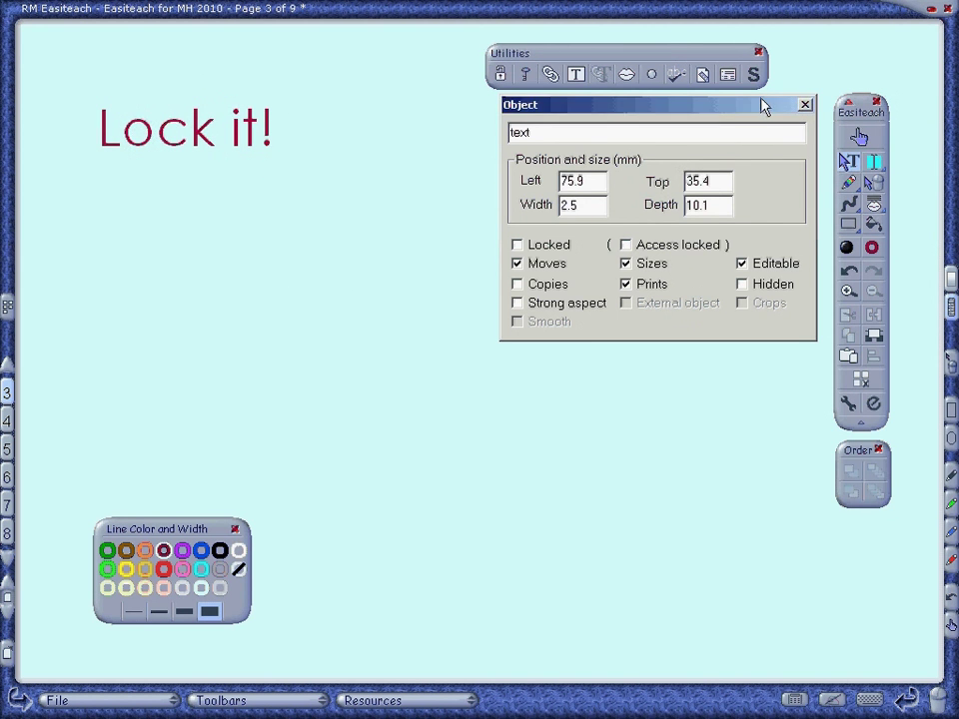
left_click_drag(760, 101, 557, 156)
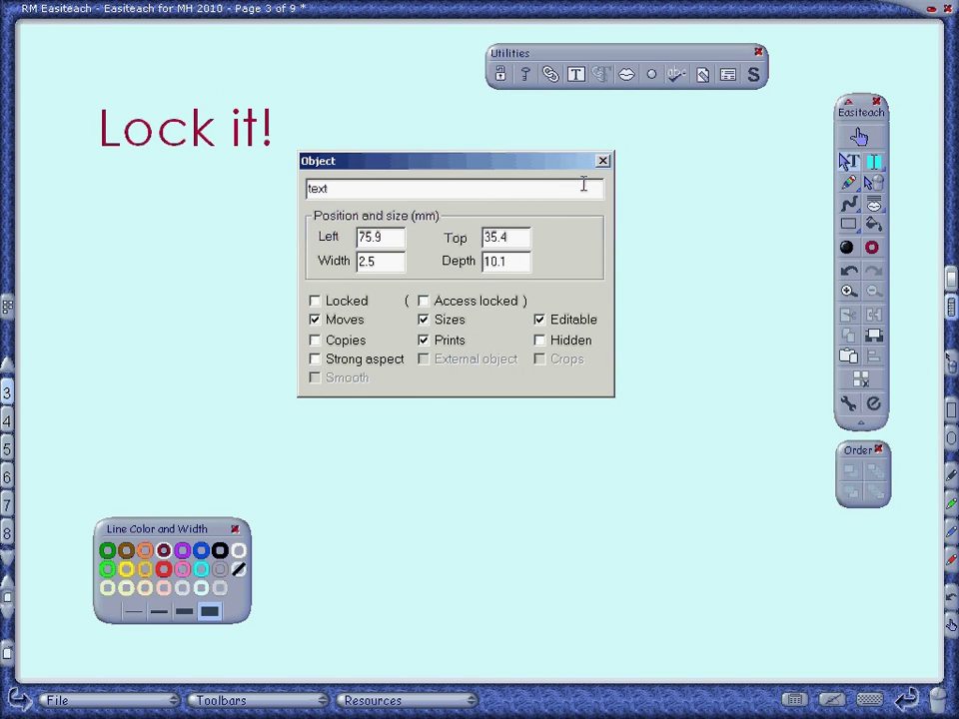
left_click(603, 161)
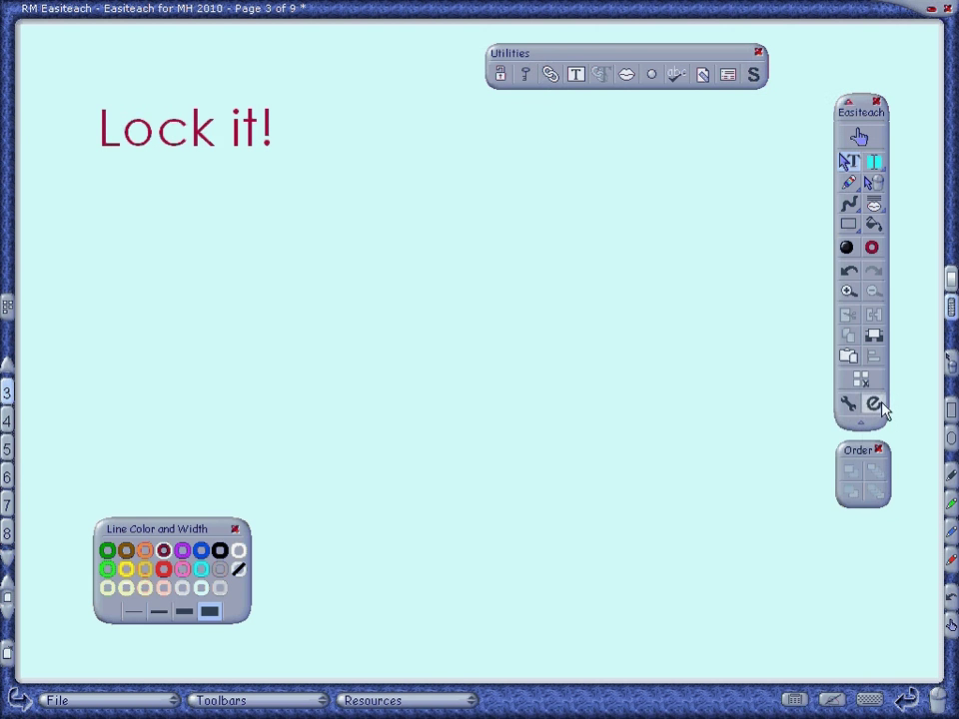
Show all pages in the Storyboard view and open the Toolbars page, page 2
left_click(7, 305)
left_click(75, 353)
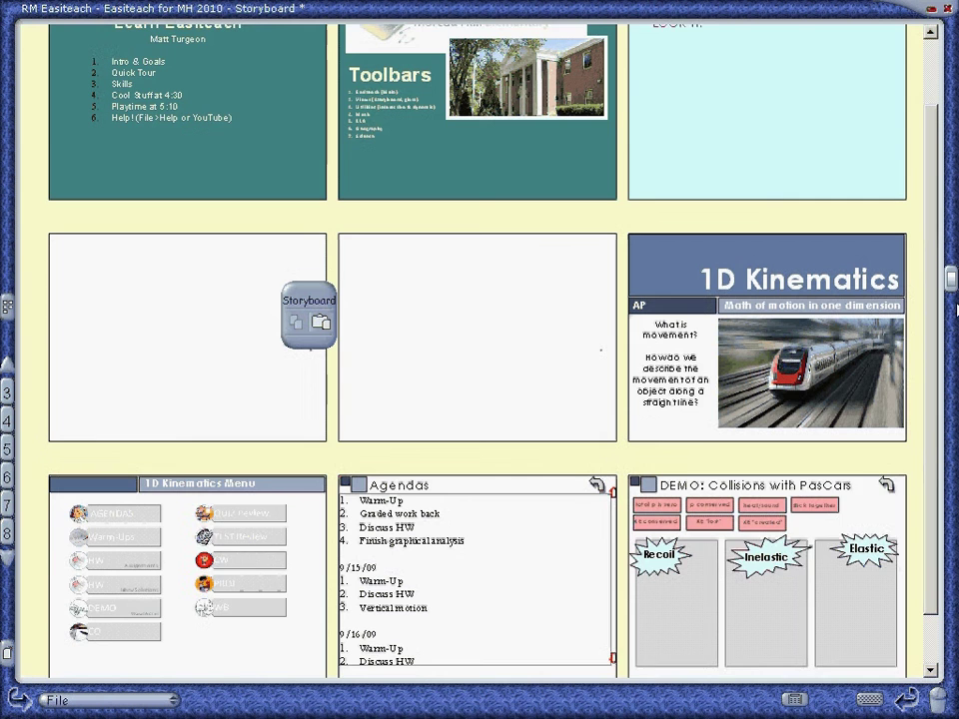
scroll(508, 260, "up", 1)
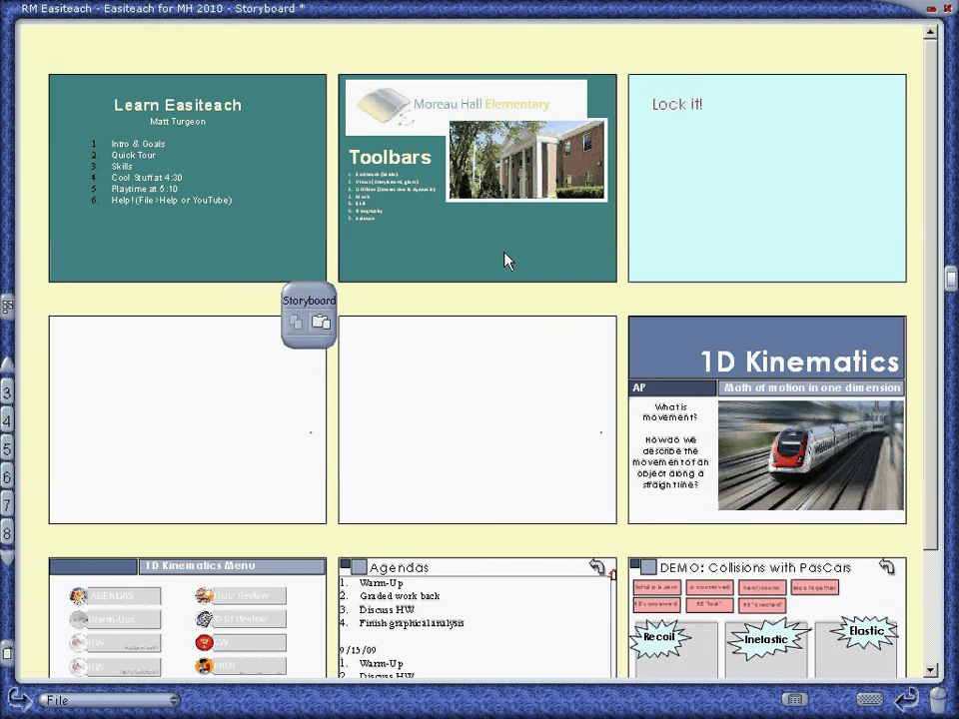
double_click(507, 261)
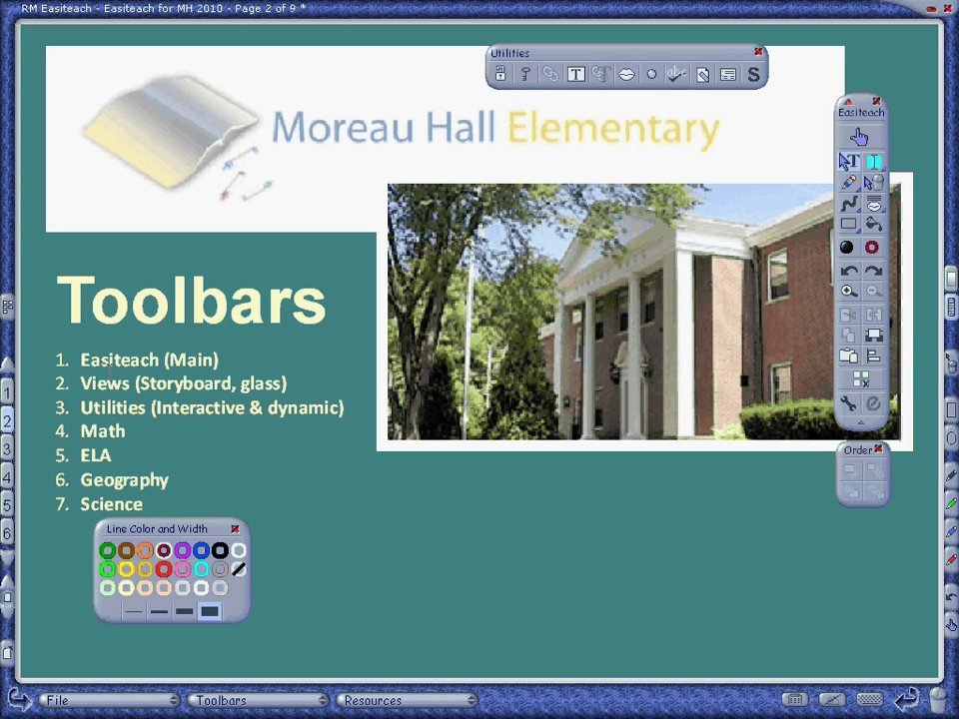